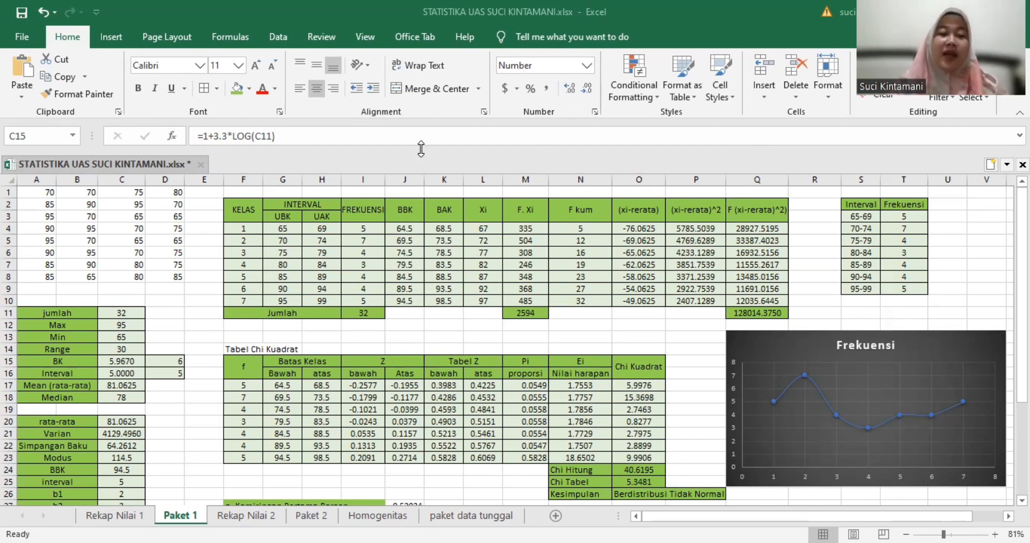
Review the score data in A1:D8 and the formula behind the jumlah value in C11.
{"action": "left_click", "coordinate": [48, 192]}
{"action": "left_click_drag", "start_coordinate": [45, 192], "coordinate": [173, 284]}
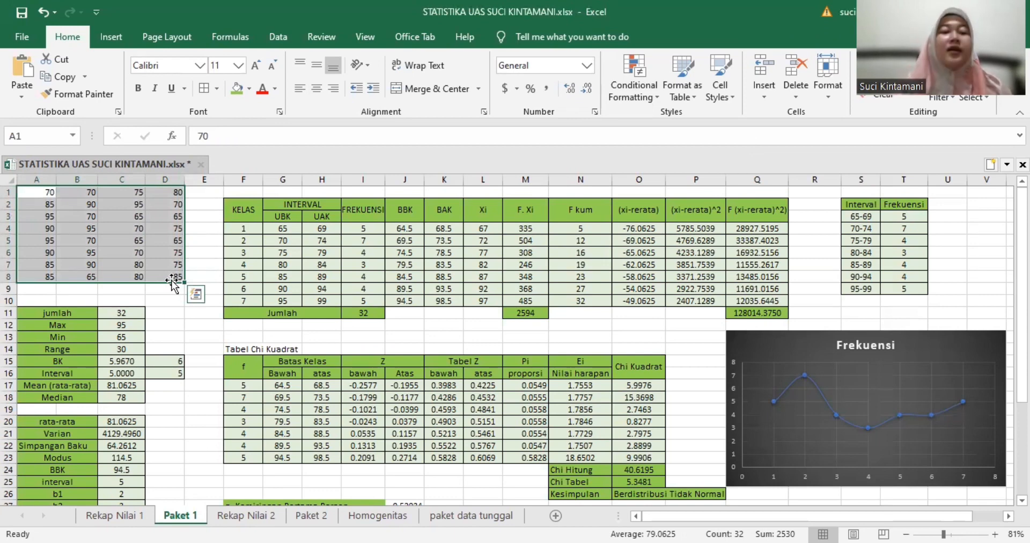
{"action": "left_click", "coordinate": [171, 300]}
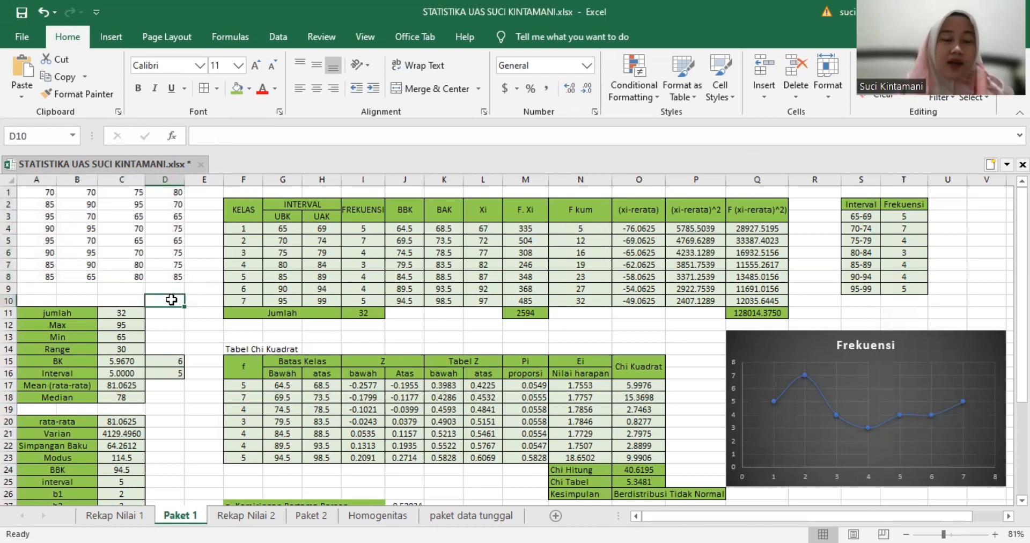
{"action": "double_click", "coordinate": [131, 313]}
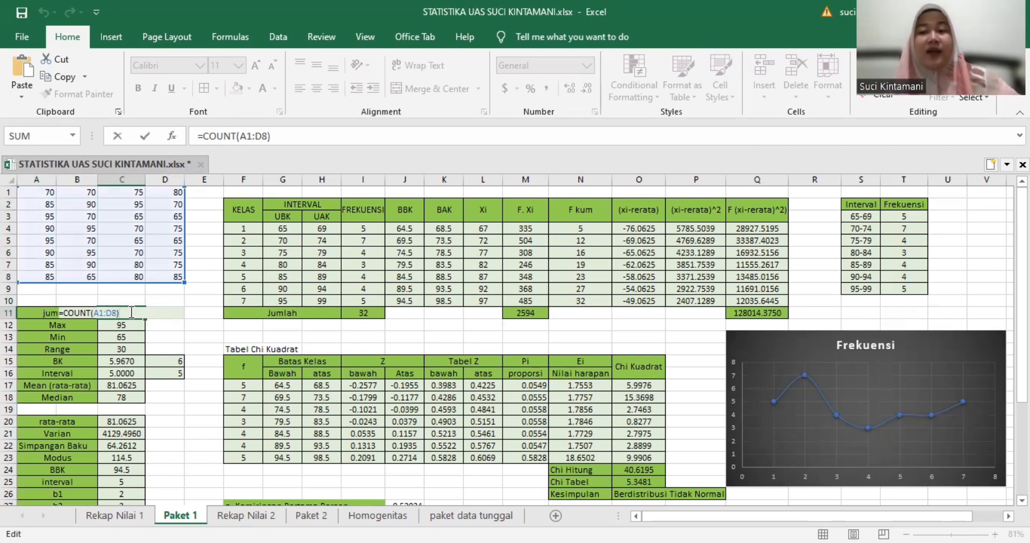
{"action": "key", "text": "Return"}
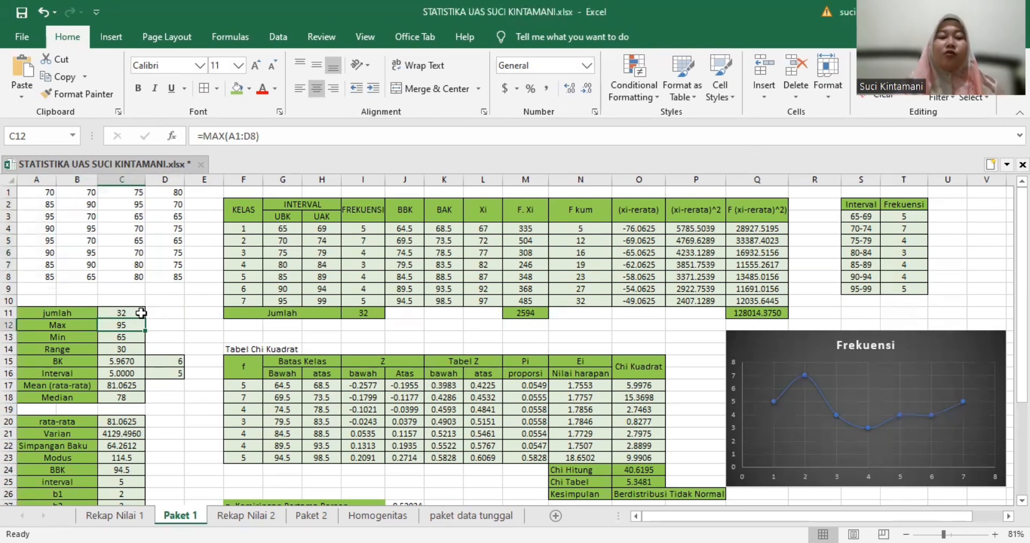
Examine the formulas behind the Max and Min values in C12 and C13.
{"action": "double_click", "coordinate": [124, 324]}
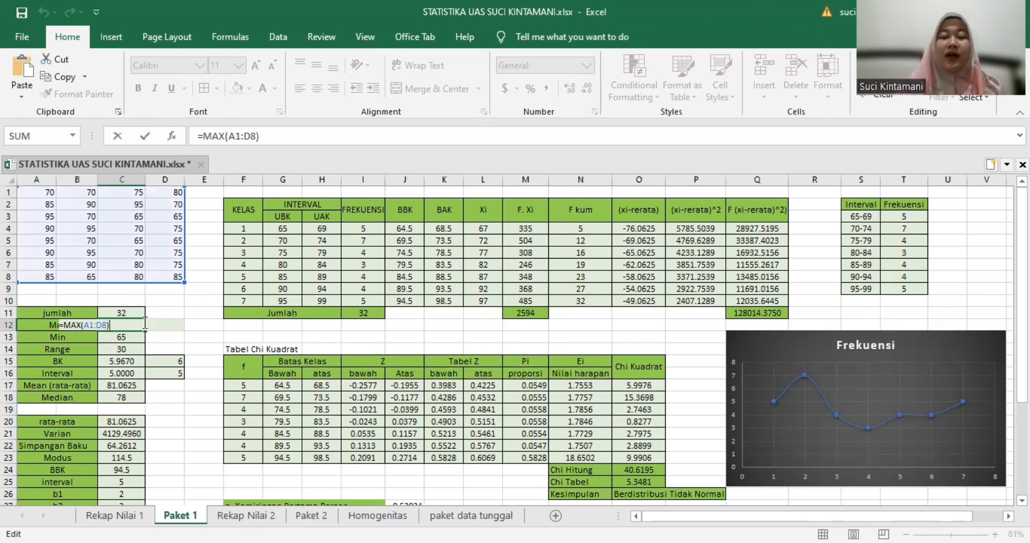
{"action": "key", "text": "Return"}
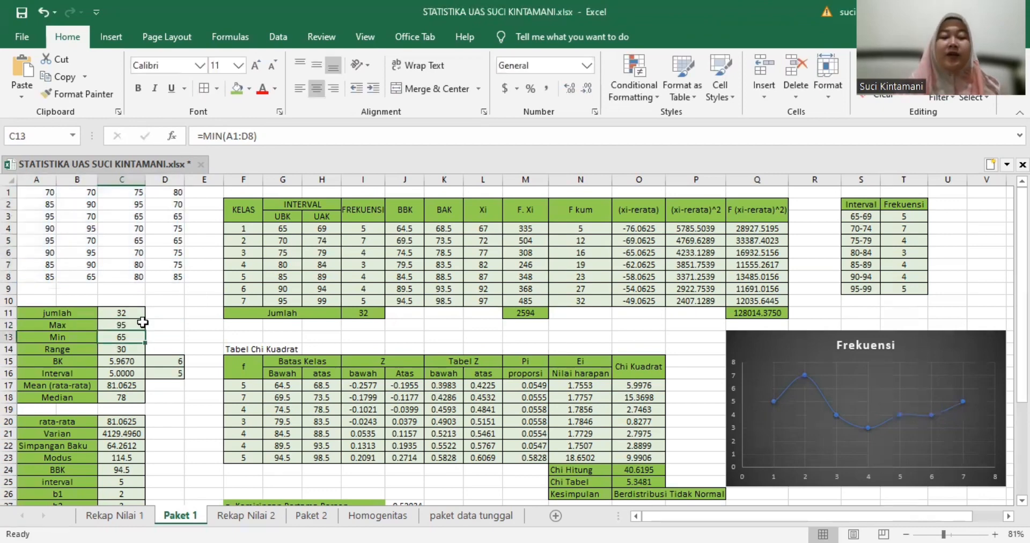
{"action": "double_click", "coordinate": [111, 338]}
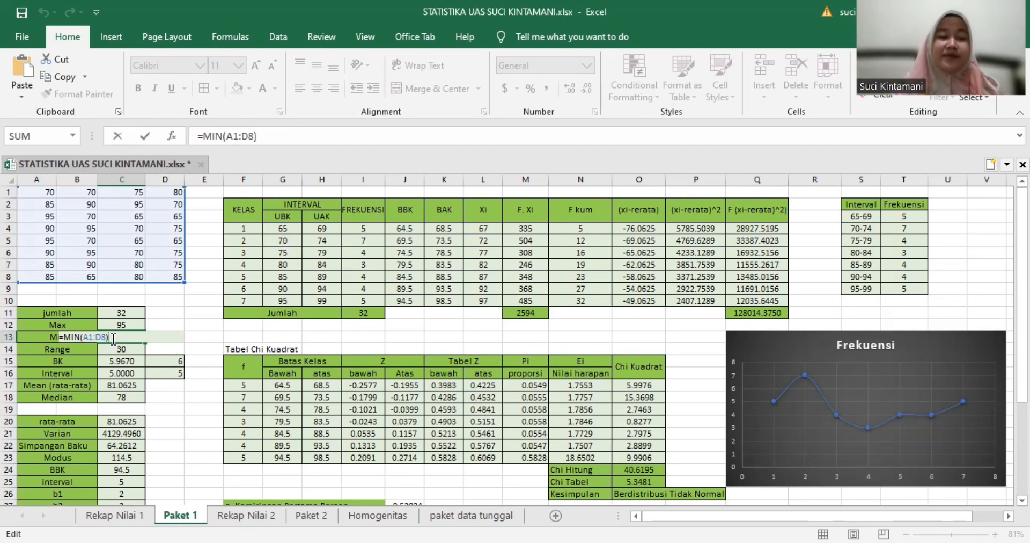
{"action": "key", "text": "Return"}
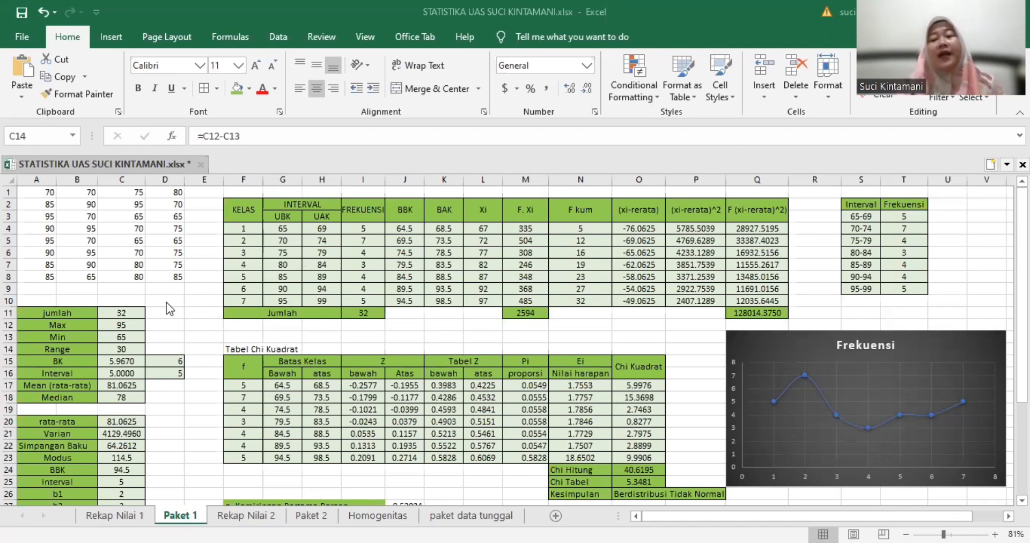
Examine the formulas behind the Range and BK values in C14 and C15.
{"action": "left_click", "coordinate": [115, 351]}
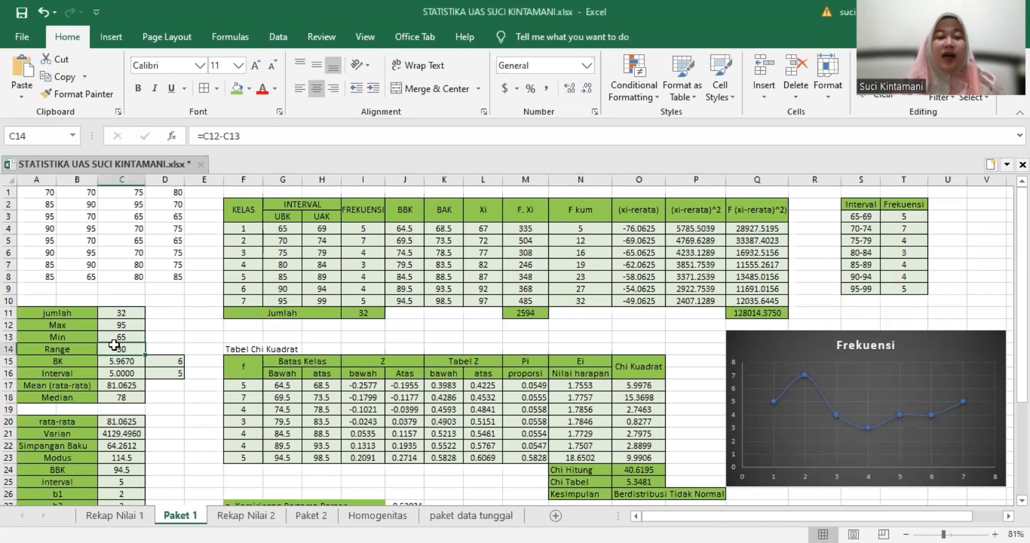
{"action": "double_click", "coordinate": [114, 345]}
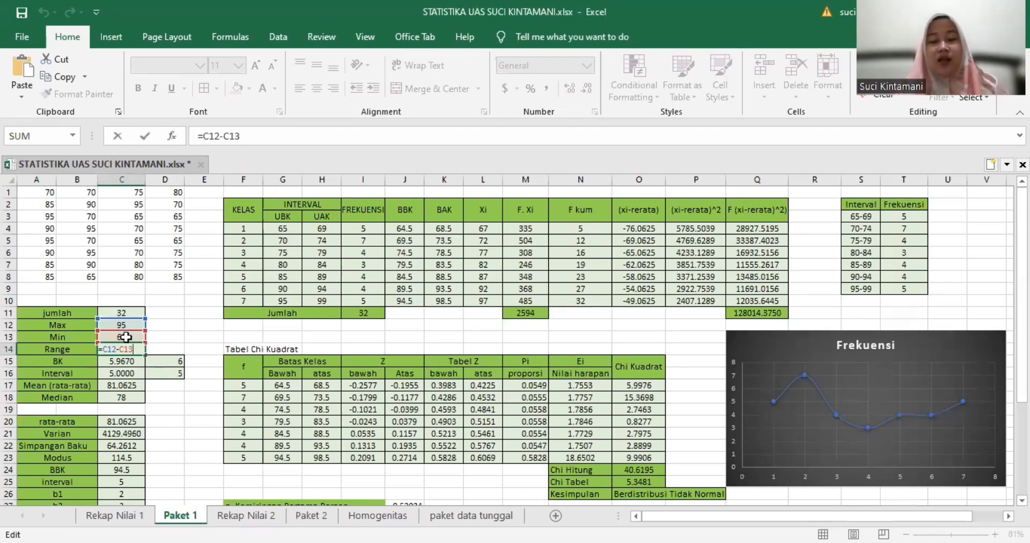
{"action": "key", "text": "Return"}
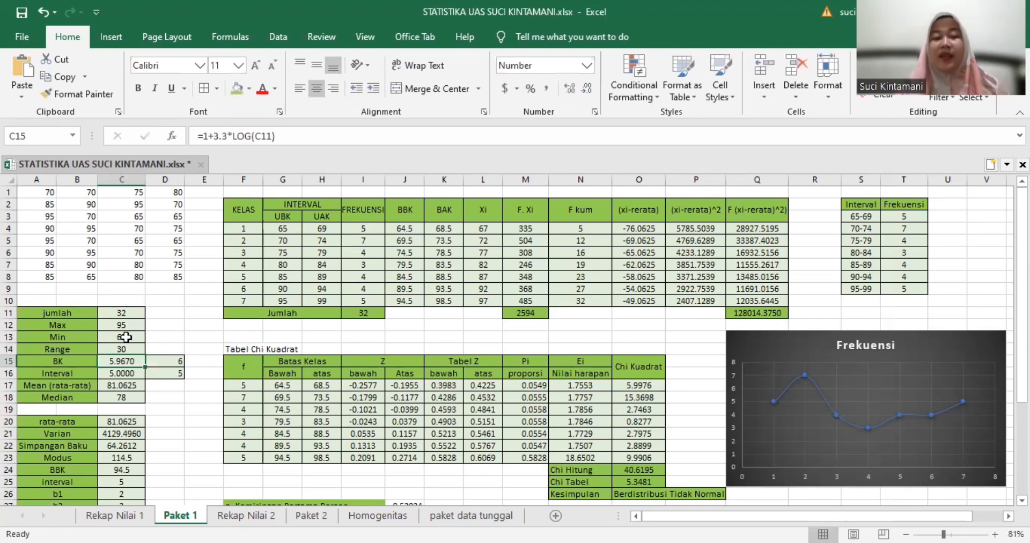
{"action": "key", "text": "F2"}
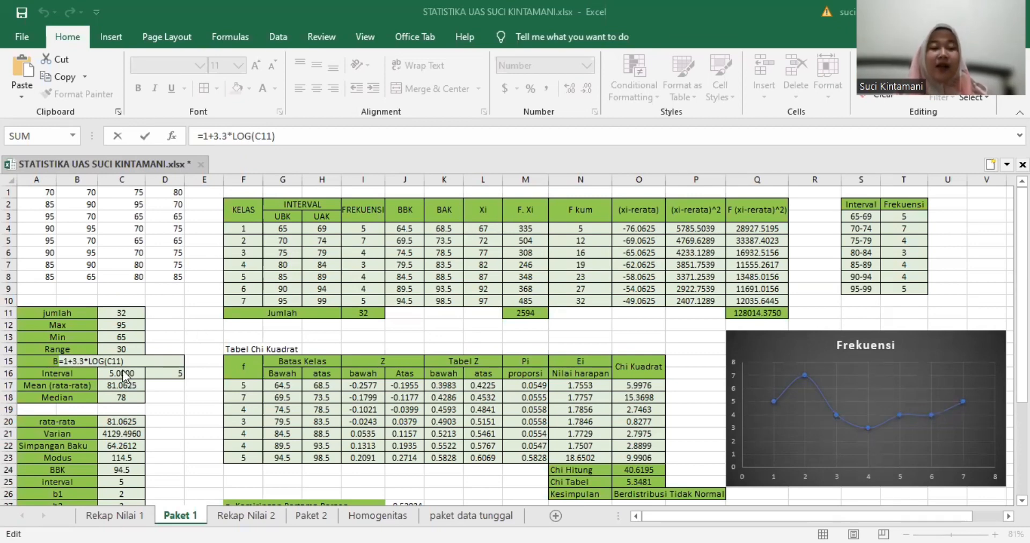
{"action": "left_click", "coordinate": [202, 409]}
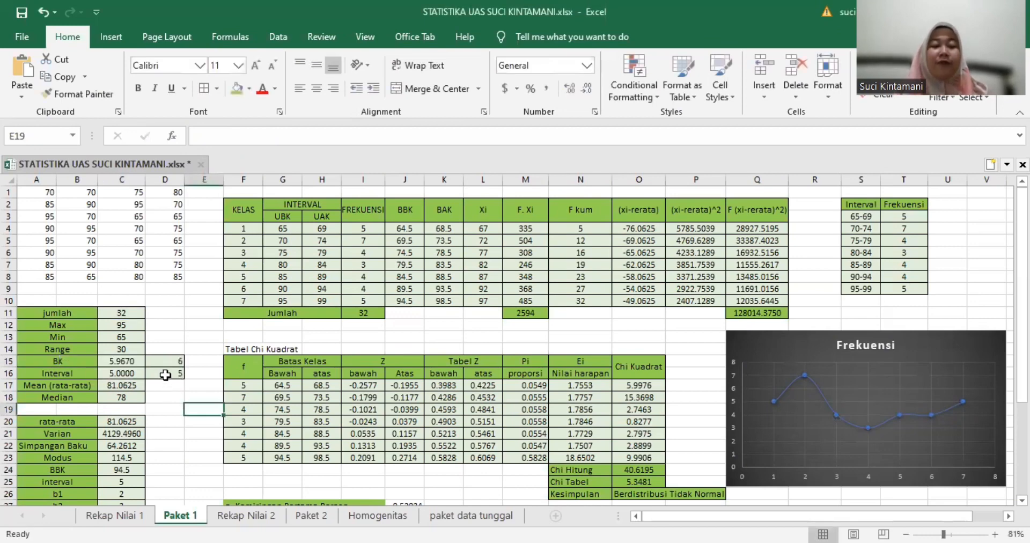
Inspect the rounded BK value in D15, the Interval cell C16 and the first FREKUENSI cell I4.
{"action": "left_click_drag", "start_coordinate": [165, 361], "coordinate": [165, 373]}
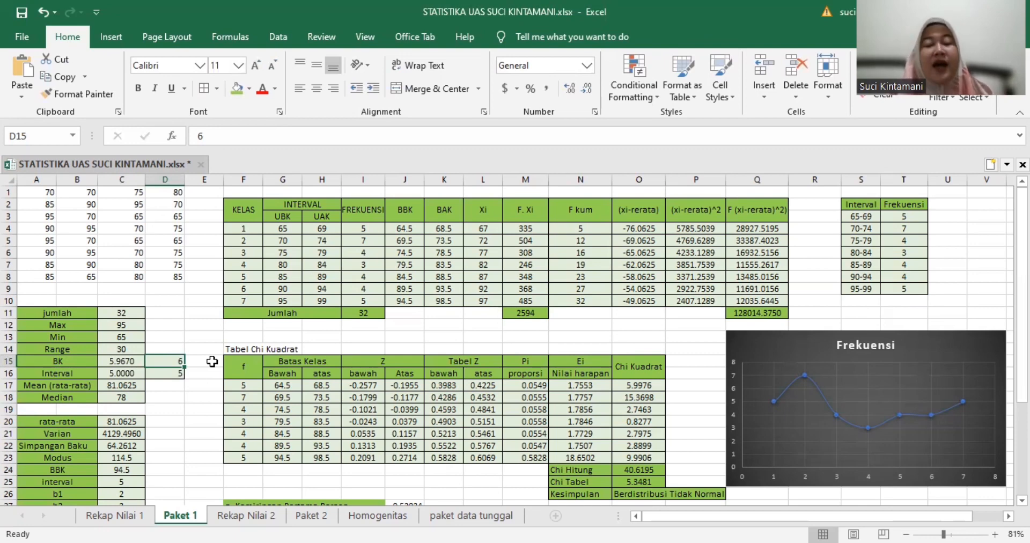
{"action": "left_click", "coordinate": [130, 376]}
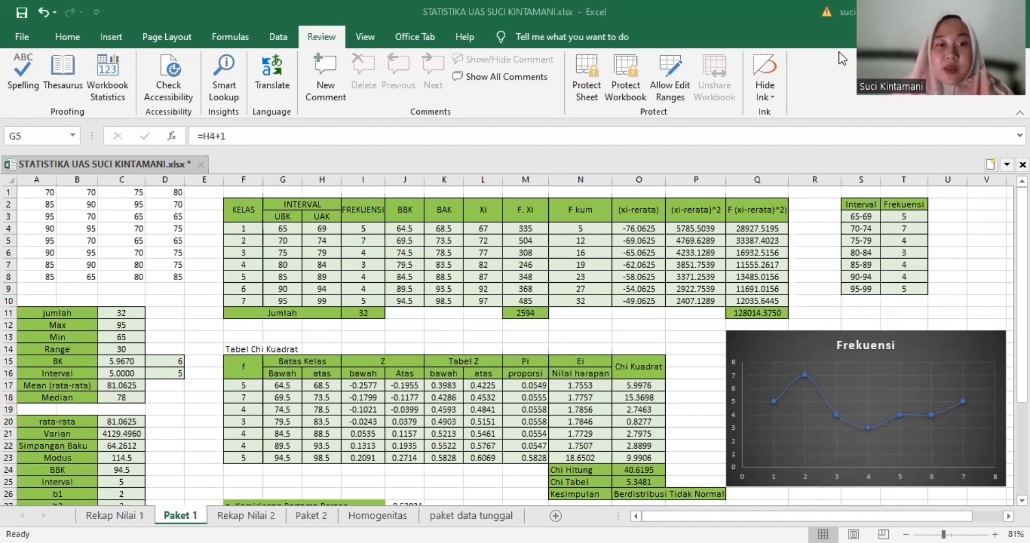
{"action": "left_click", "coordinate": [363, 227]}
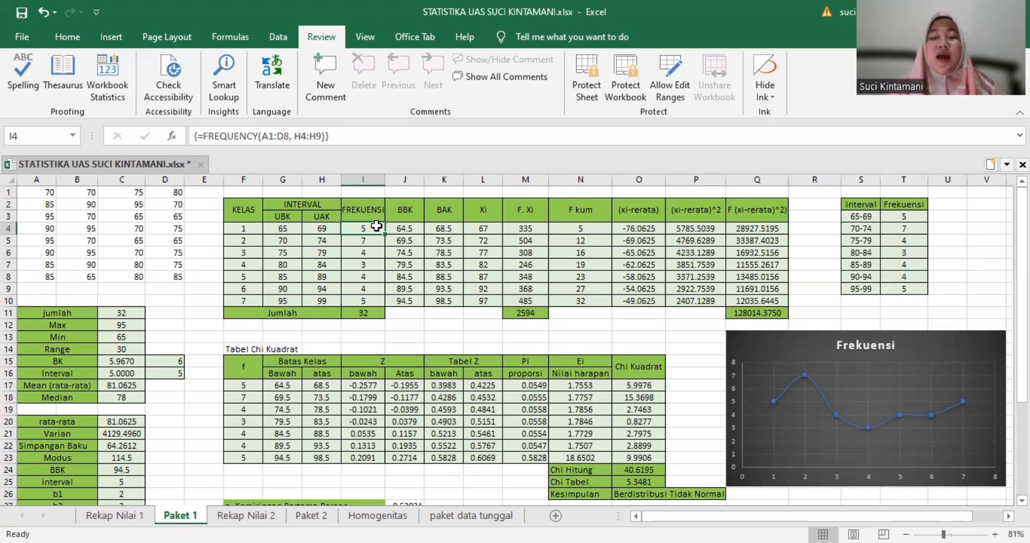
Clear the existing total formula from cell I11 in the Jumlah row of the FREKUENSI column.
{"action": "left_click", "coordinate": [365, 313]}
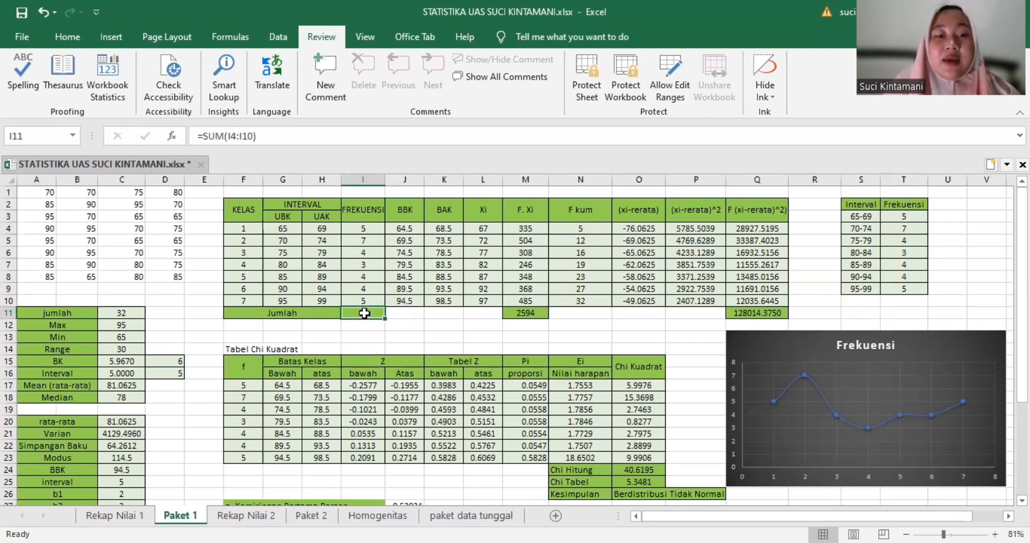
{"action": "double_click", "coordinate": [364, 313]}
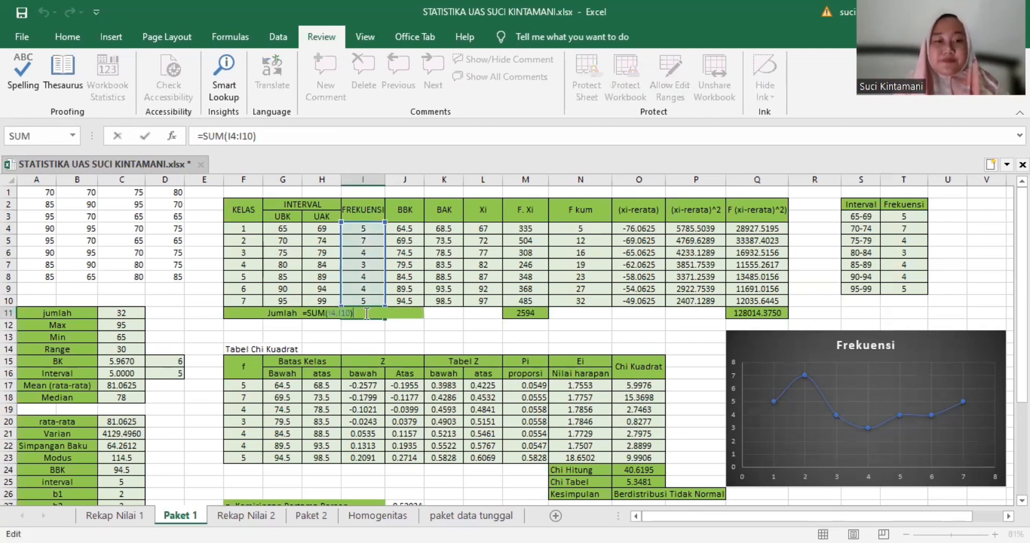
{"action": "key", "text": "BackSpace"}
{"action": "key", "text": "BackSpace"}
{"action": "key", "text": "BackSpace"}
{"action": "key", "text": "BackSpace"}
{"action": "key", "text": "BackSpace"}
{"action": "key", "text": "BackSpace"}
{"action": "key", "text": "BackSpace"}
{"action": "key", "text": "BackSpace"}
{"action": "key", "text": "BackSpace"}
{"action": "key", "text": "BackSpace"}
{"action": "key", "text": "BackSpace"}
{"action": "key", "text": "BackSpace"}
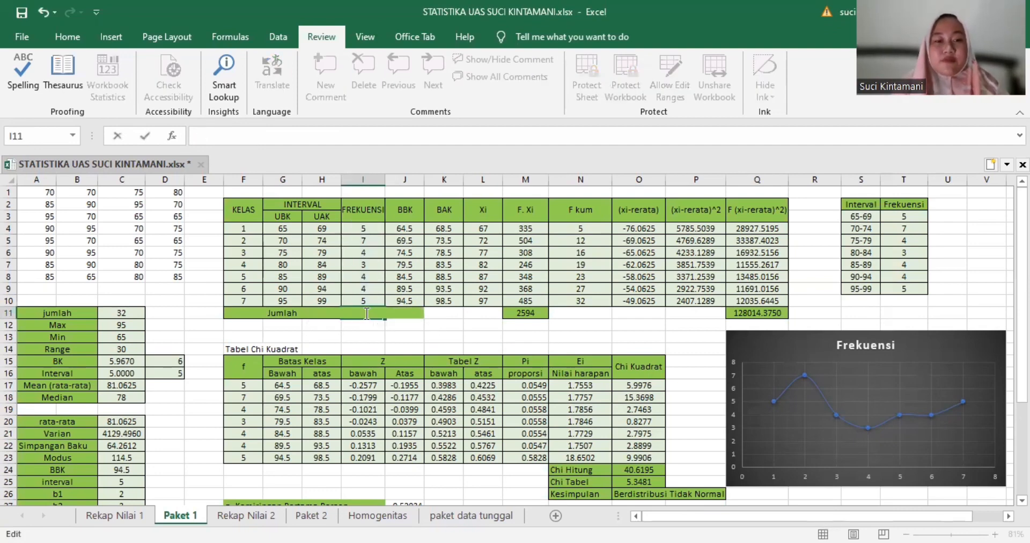
{"action": "type", "text": "="}
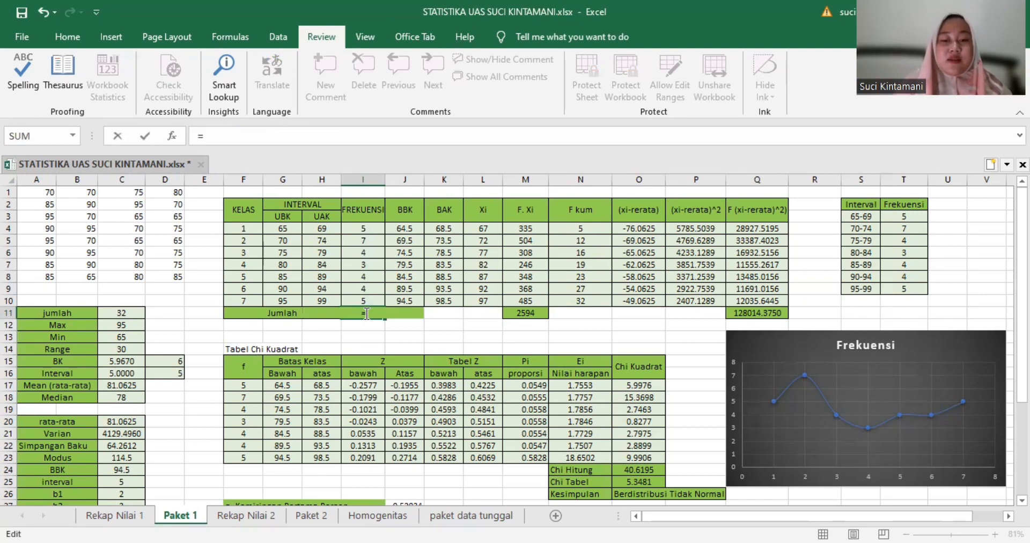
{"action": "key", "text": "BackSpace"}
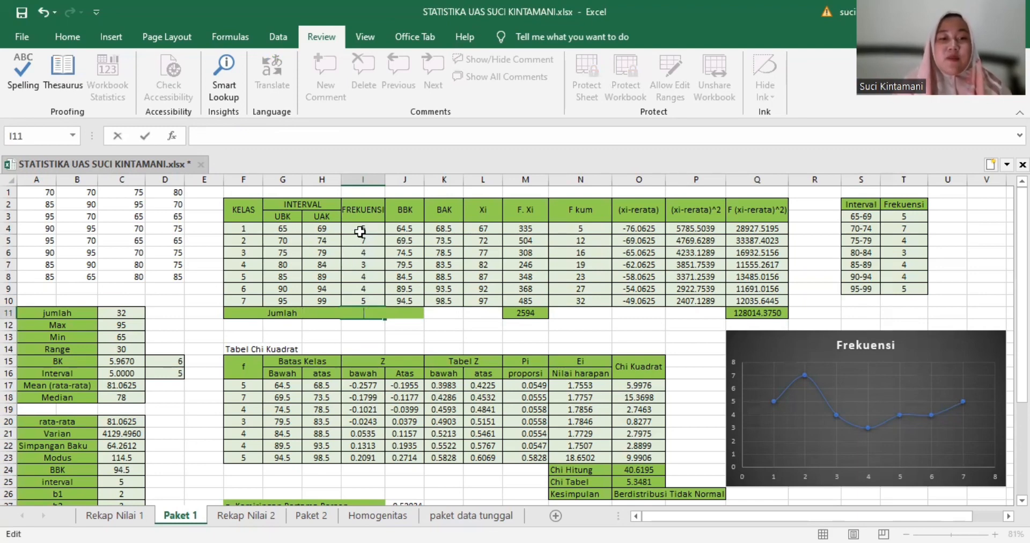
Total the class frequencies I4:I10 in cell I11 with AutoSum.
{"action": "left_click_drag", "start_coordinate": [360, 231], "coordinate": [370, 301]}
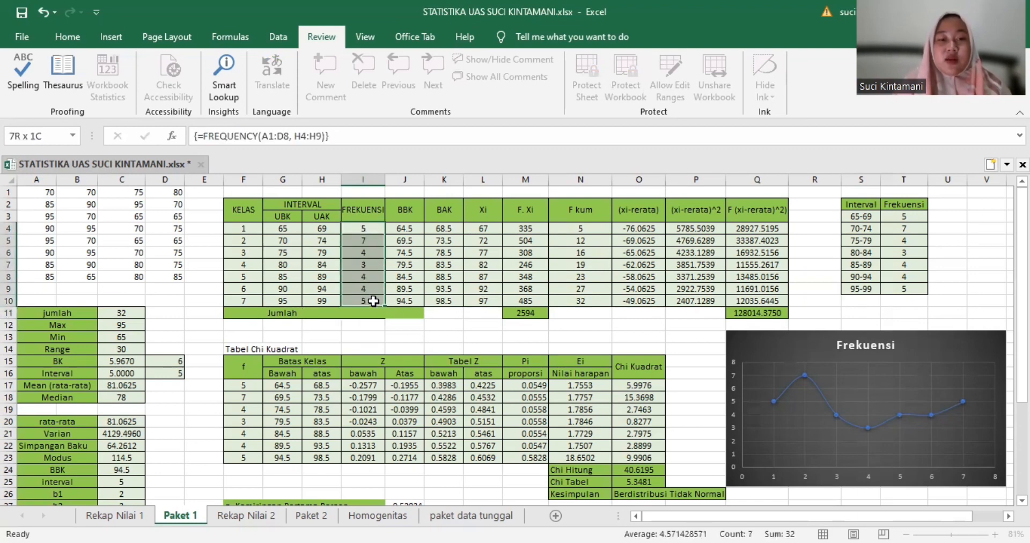
{"action": "left_click", "coordinate": [67, 35]}
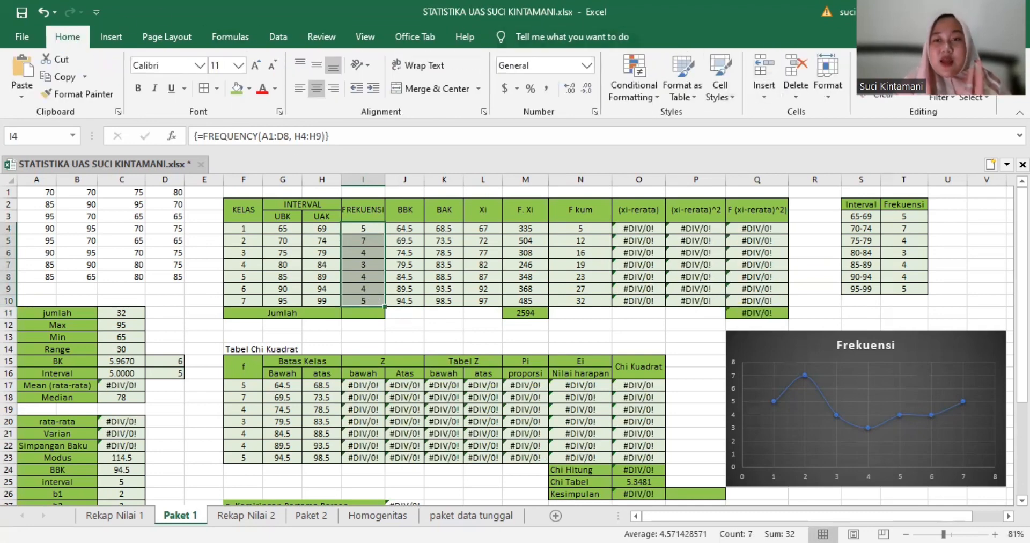
{"action": "left_click", "coordinate": [872, 61]}
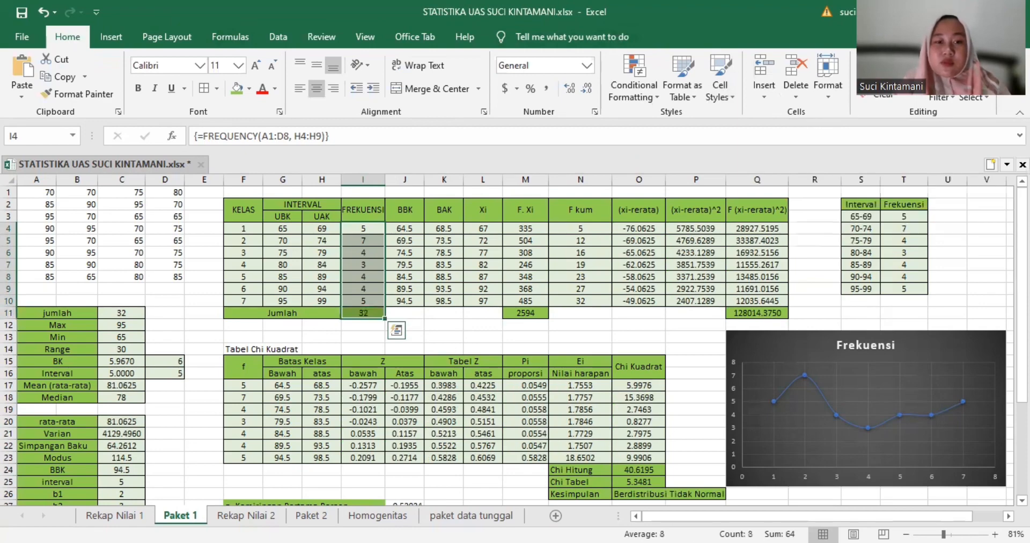
{"action": "left_click", "coordinate": [474, 321]}
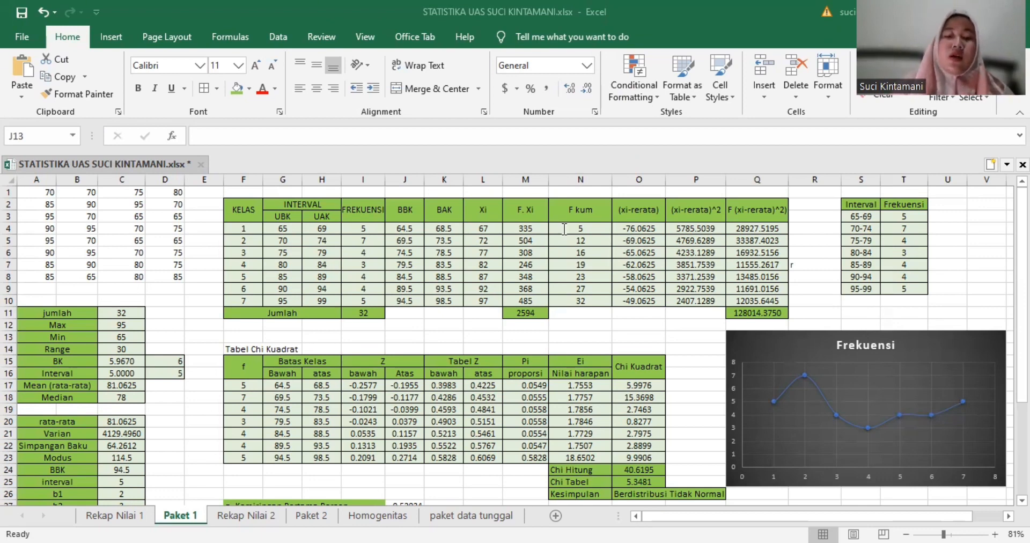
Examine the cumulative frequency formulas in N4 and N5 of the F kum column.
{"action": "double_click", "coordinate": [591, 231]}
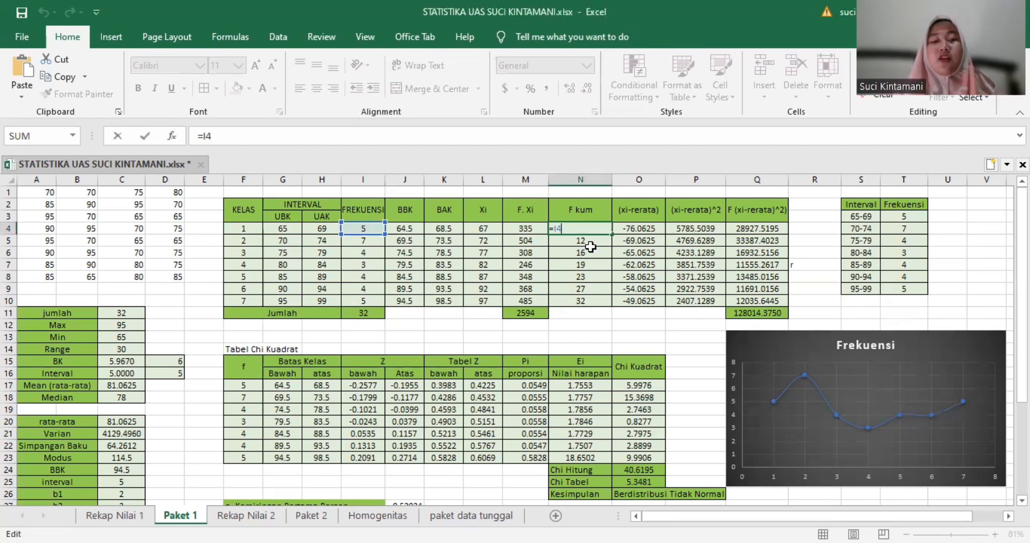
{"action": "key", "text": "Return"}
{"action": "type", "text": "=N4+I5"}
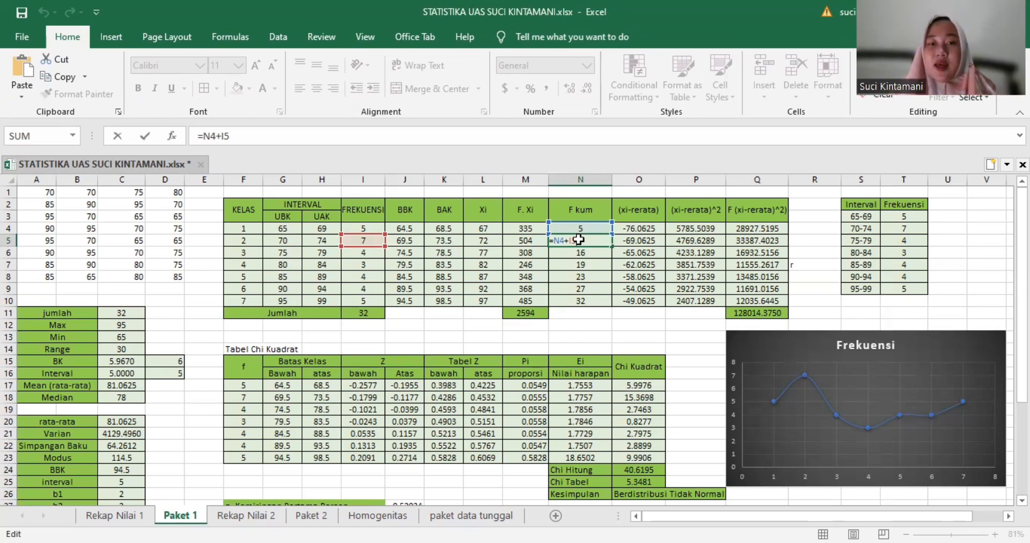
{"action": "key", "text": "Return"}
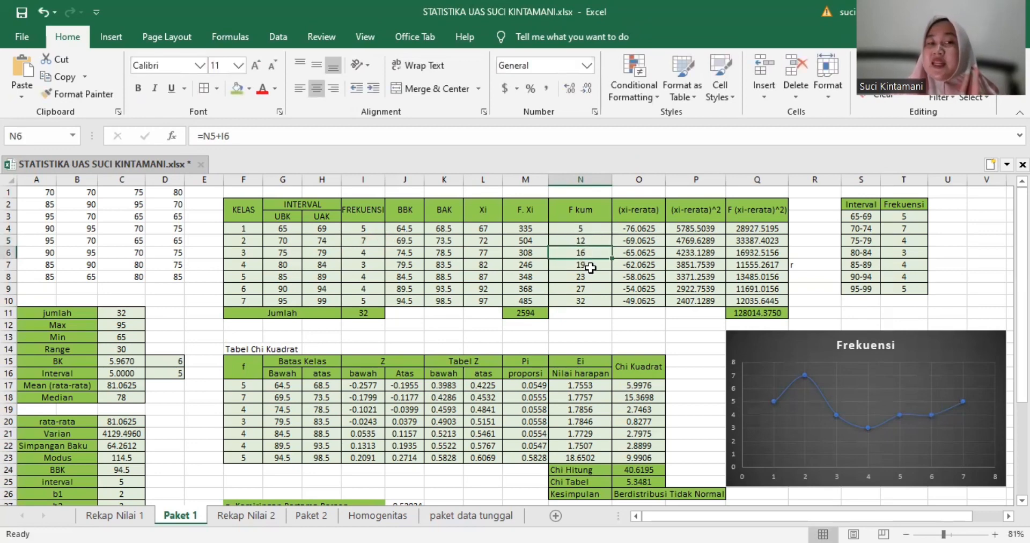
{"action": "left_click", "coordinate": [585, 226]}
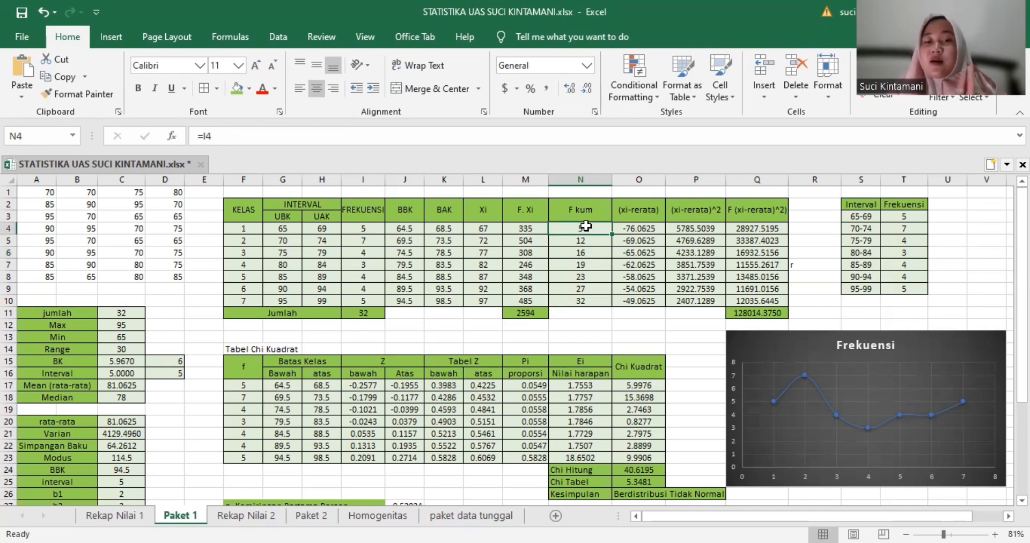
{"action": "left_click_drag", "start_coordinate": [586, 226], "coordinate": [597, 238]}
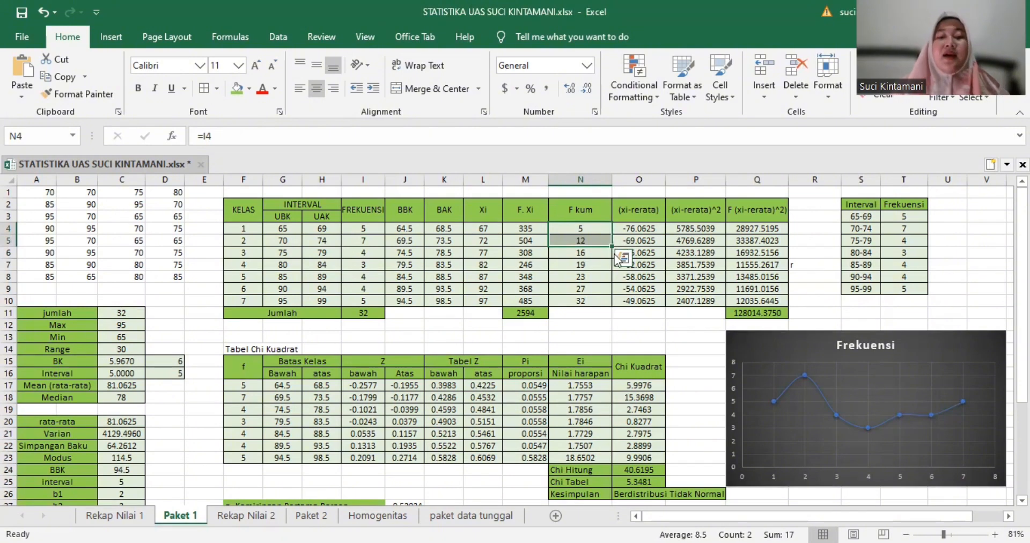
{"action": "left_click", "coordinate": [637, 333]}
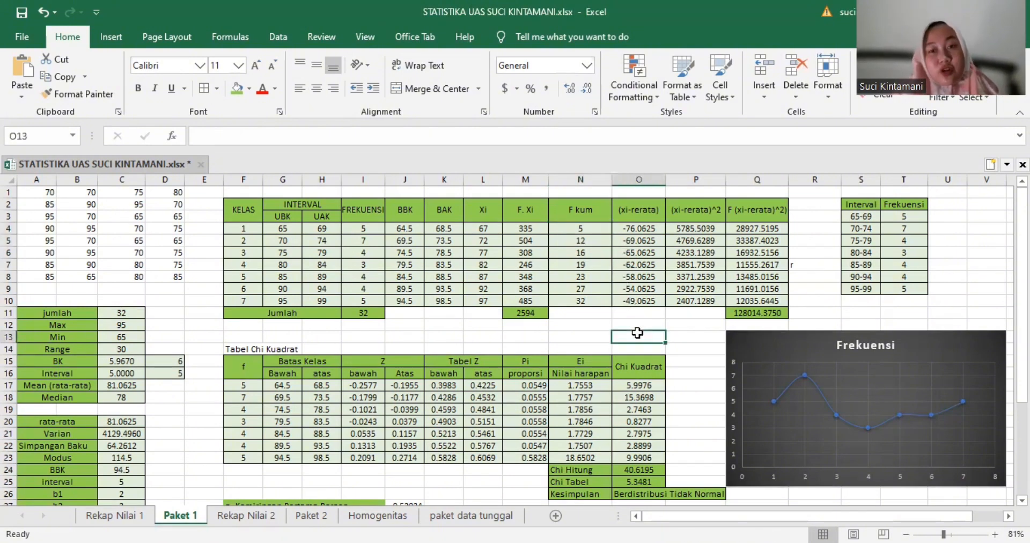
Examine the formula in O4 that subtracts the mean for the (xi-rerata) column.
{"action": "double_click", "coordinate": [650, 229]}
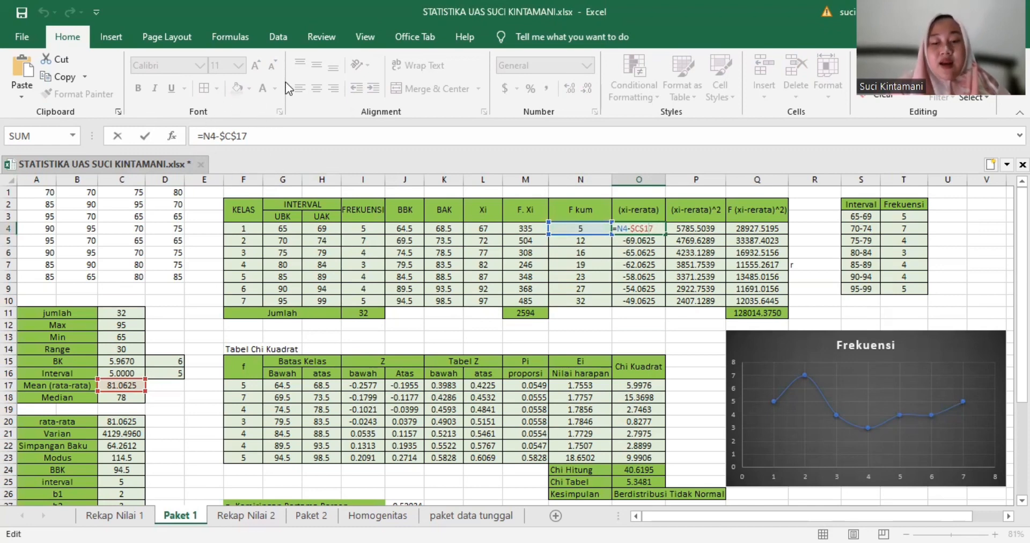
{"action": "key", "text": "Return"}
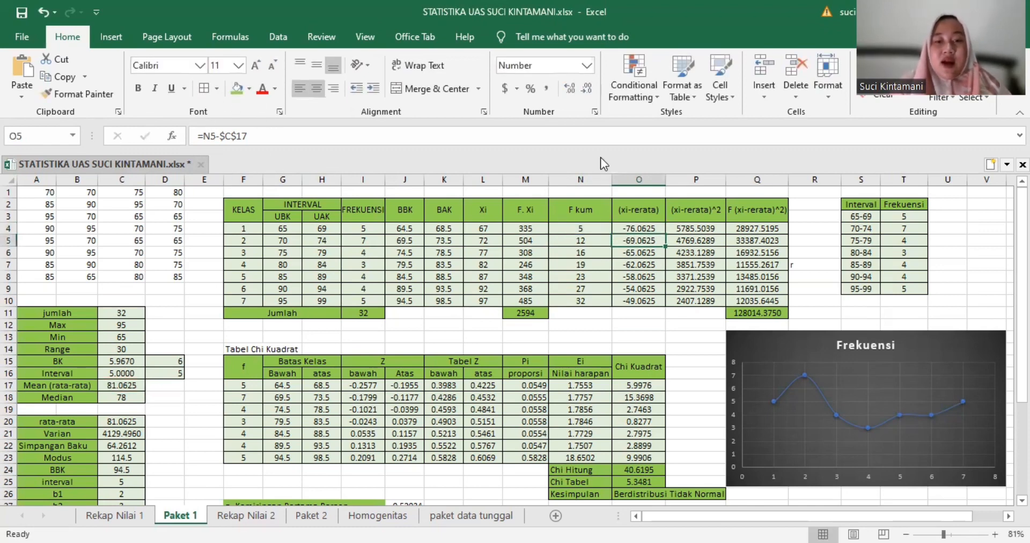
{"action": "left_click", "coordinate": [636, 225]}
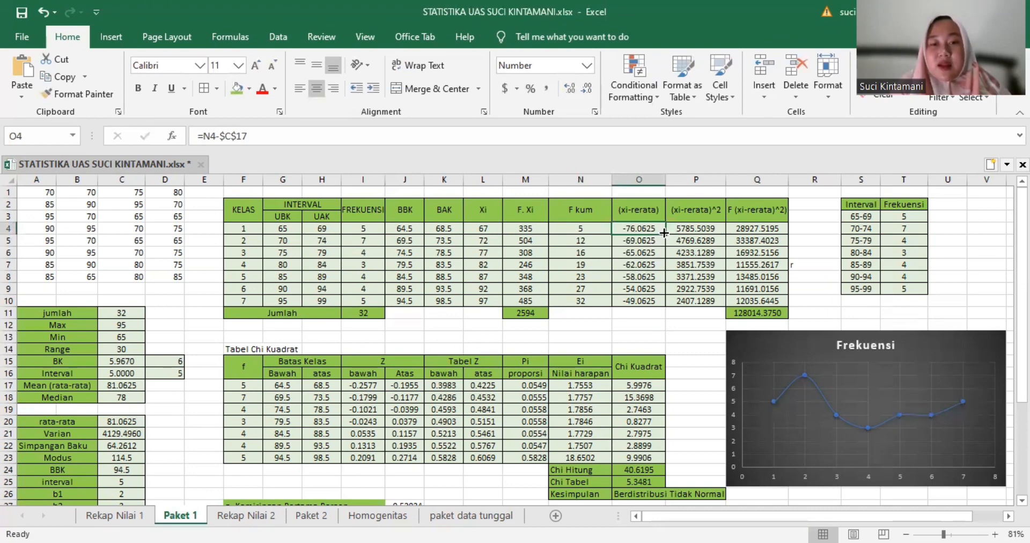
{"action": "mouse_move", "coordinate": [665, 235]}
{"action": "left_mouse_down"}
{"action": "mouse_move", "coordinate": [664, 295]}
{"action": "mouse_move", "coordinate": [655, 222]}
{"action": "mouse_move", "coordinate": [658, 232]}
{"action": "left_mouse_up"}
{"action": "left_click", "coordinate": [684, 334]}
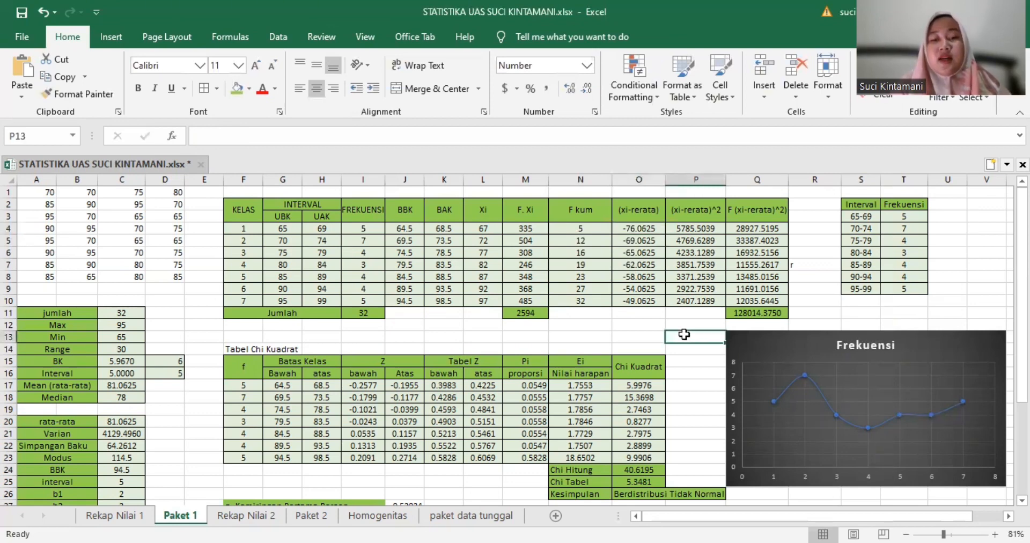
Examine the squared deviation formulas in P10 and P4 of the (xi-rerata)^2 column.
{"action": "left_click", "coordinate": [703, 232]}
{"action": "key", "text": "ctrl+Down"}
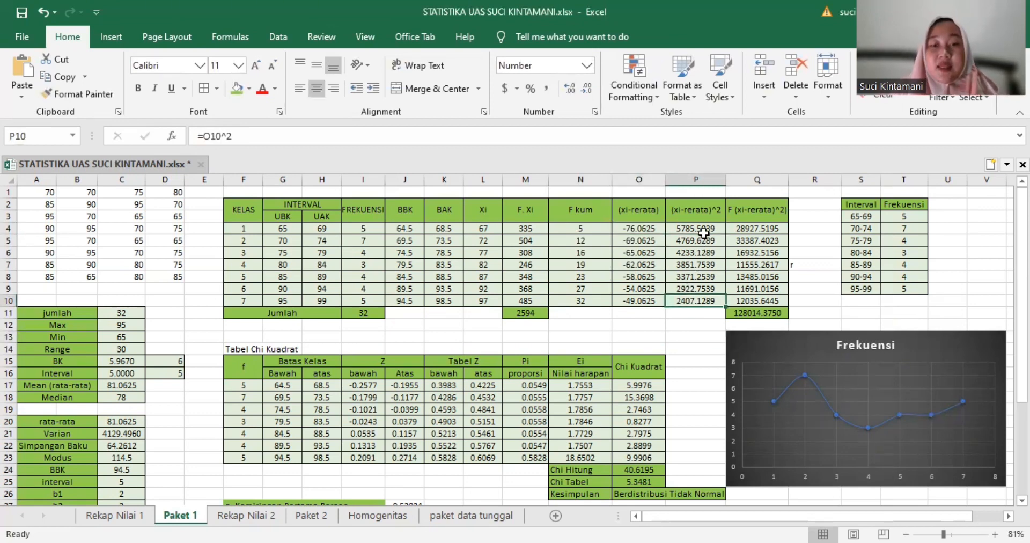
{"action": "double_click", "coordinate": [700, 227]}
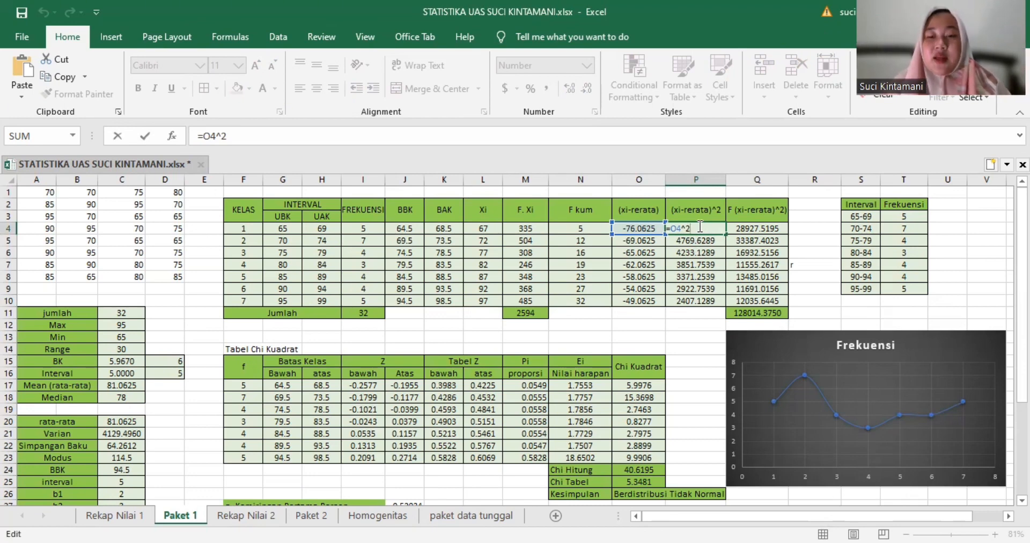
{"action": "key", "text": "Return"}
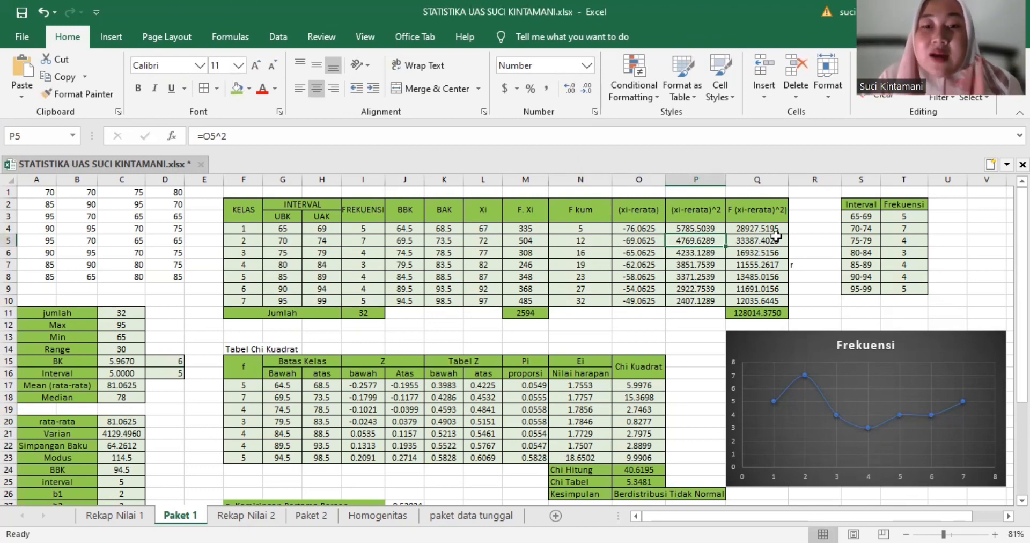
Examine the frequency-weighted formula in Q4 and the SUM formula in Q11 of the F (xi-rerata)^2 column.
{"action": "double_click", "coordinate": [756, 228]}
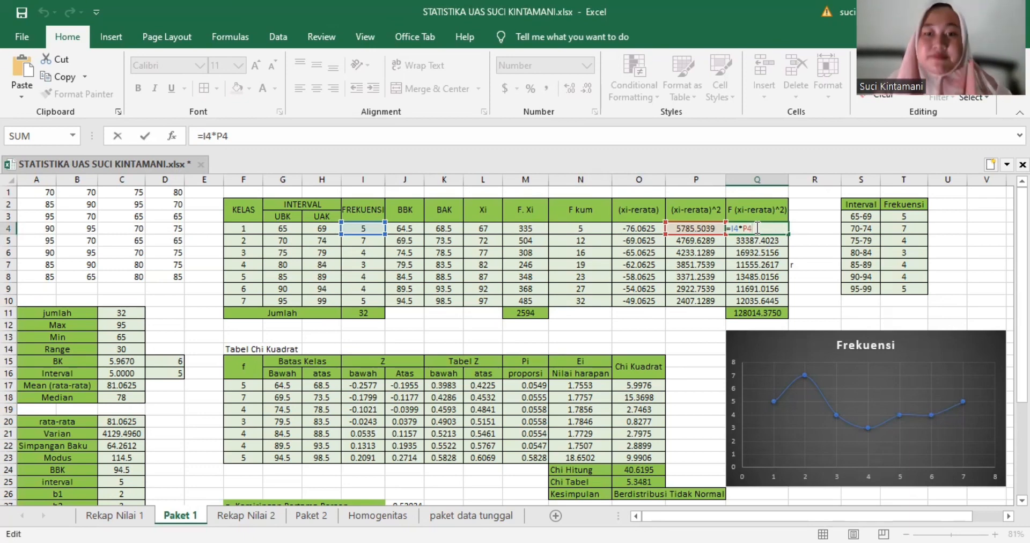
{"action": "key", "text": "Return"}
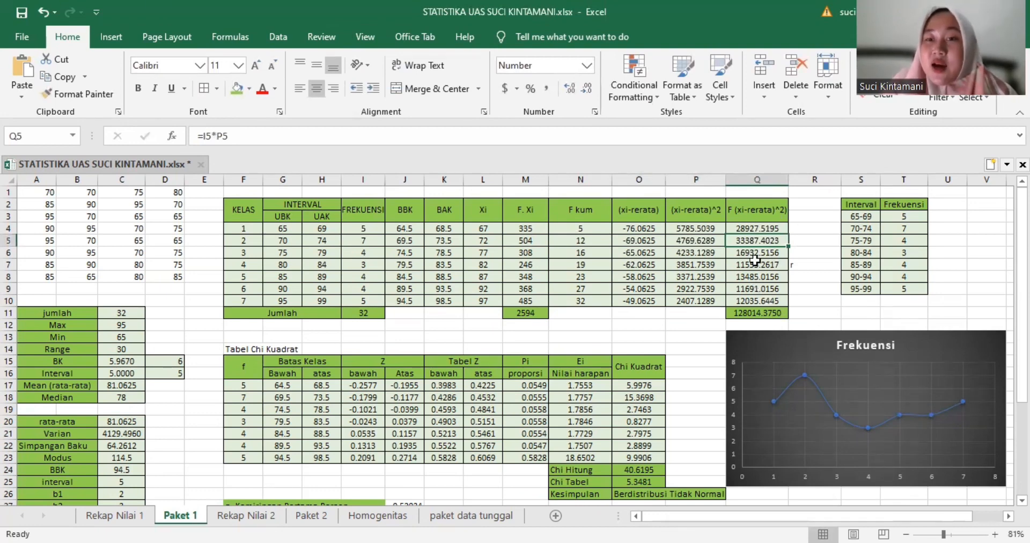
{"action": "double_click", "coordinate": [767, 311]}
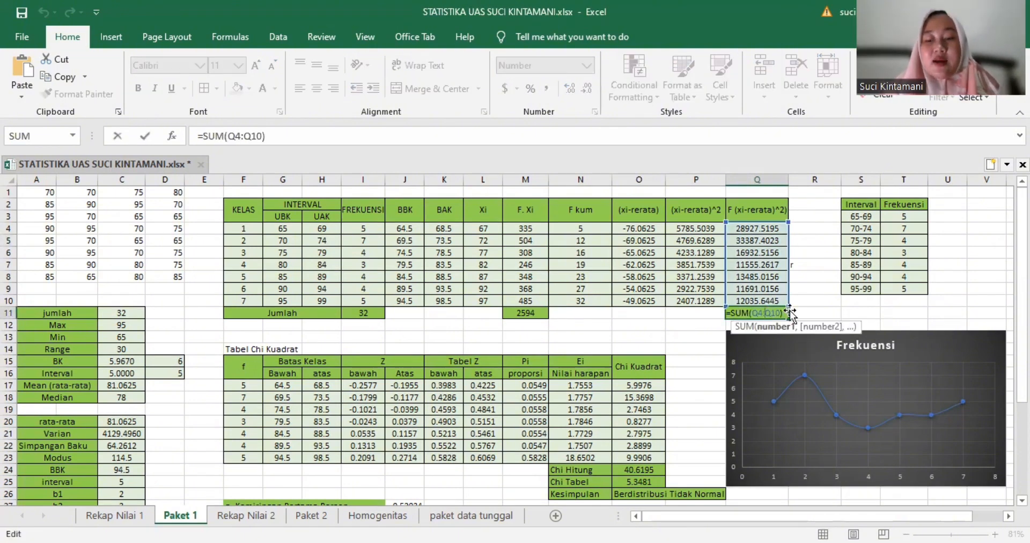
{"action": "key", "text": "Return"}
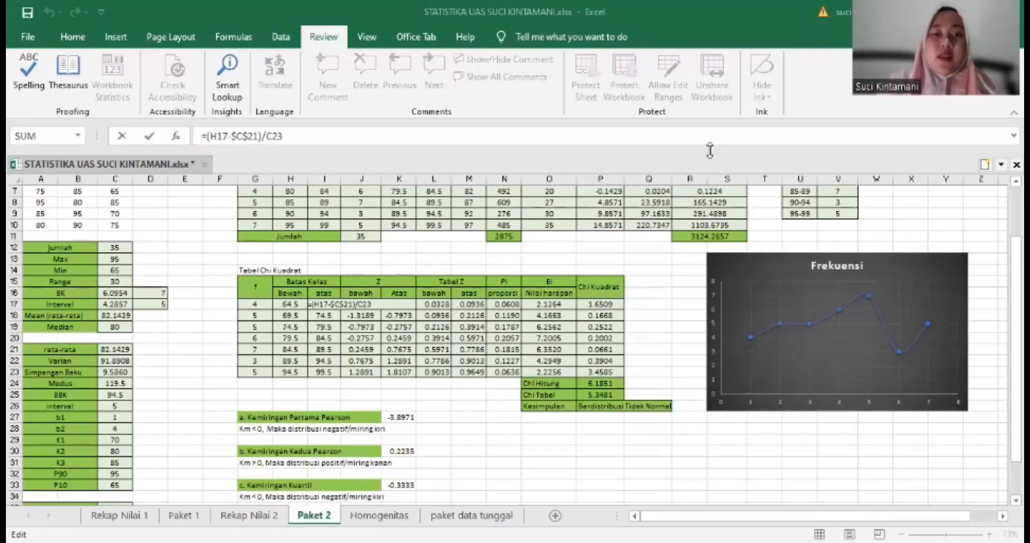
Examine the Varian formula in C22 of the Paket 2 sheet and the total cell R11 it refers to.
{"action": "scroll", "coordinate": [591, 287], "scroll_direction": "down", "scroll_amount": 1}
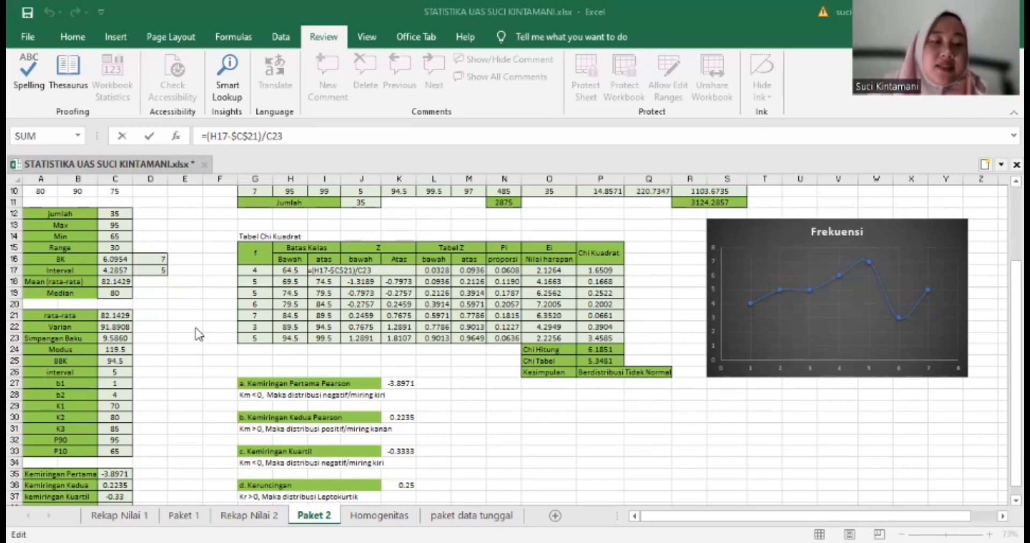
{"action": "left_click", "coordinate": [123, 326]}
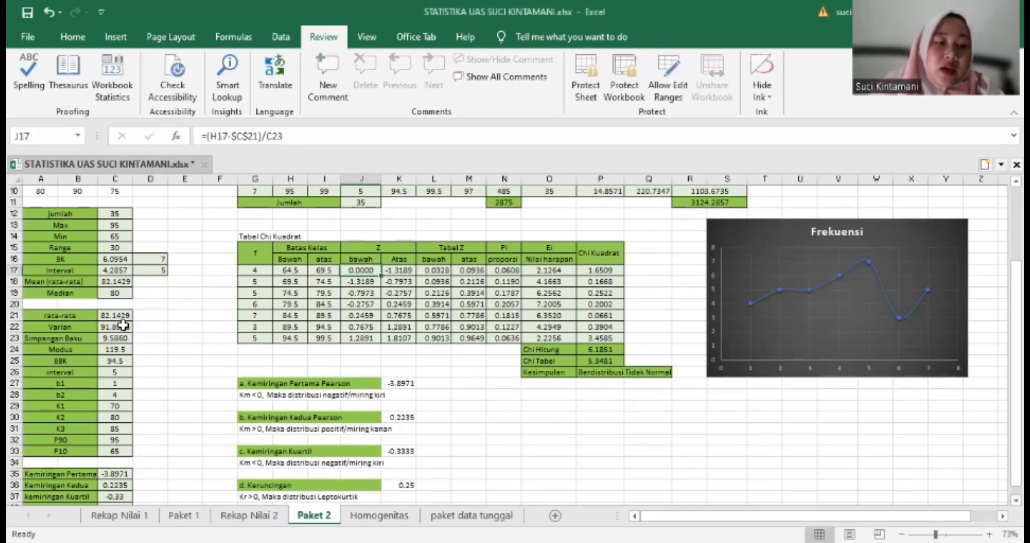
{"action": "double_click", "coordinate": [123, 326]}
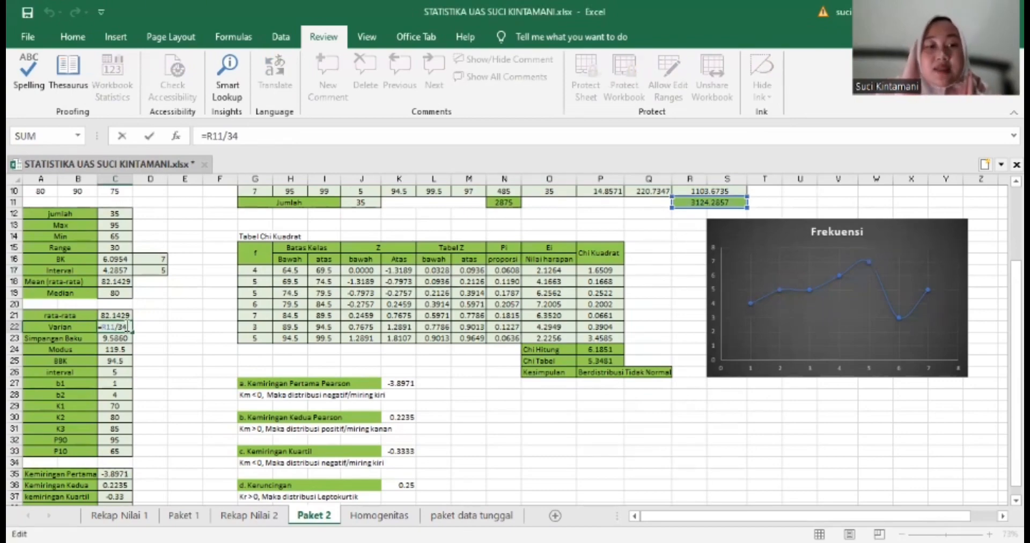
{"action": "scroll", "coordinate": [529, 294], "scroll_direction": "up", "scroll_amount": 3}
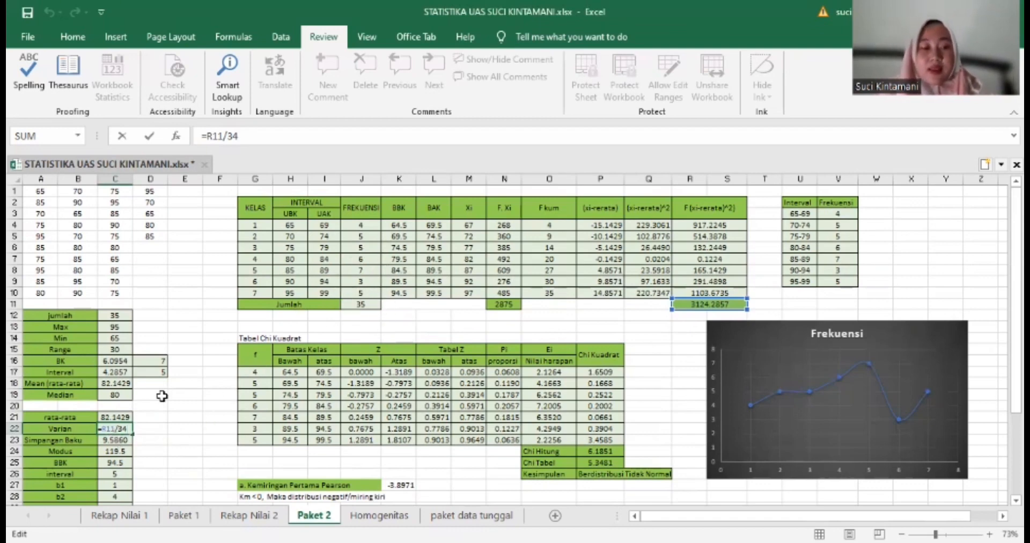
{"action": "key", "text": "Return"}
Examine the Simpangan Baku formula in C23, along with the Modus, interval and BBK cells below it.
{"action": "scroll", "coordinate": [161, 395], "scroll_direction": "down", "scroll_amount": 1}
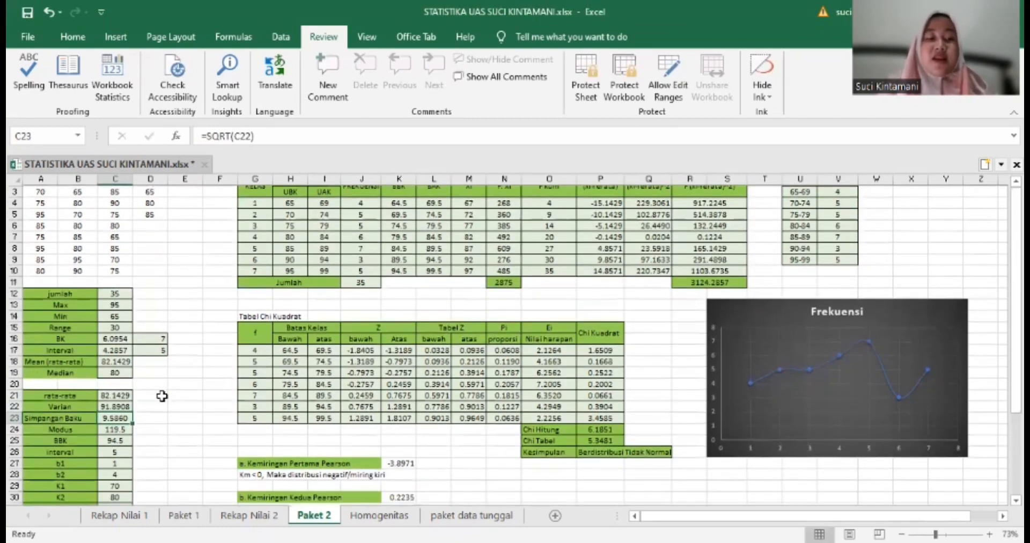
{"action": "double_click", "coordinate": [118, 416]}
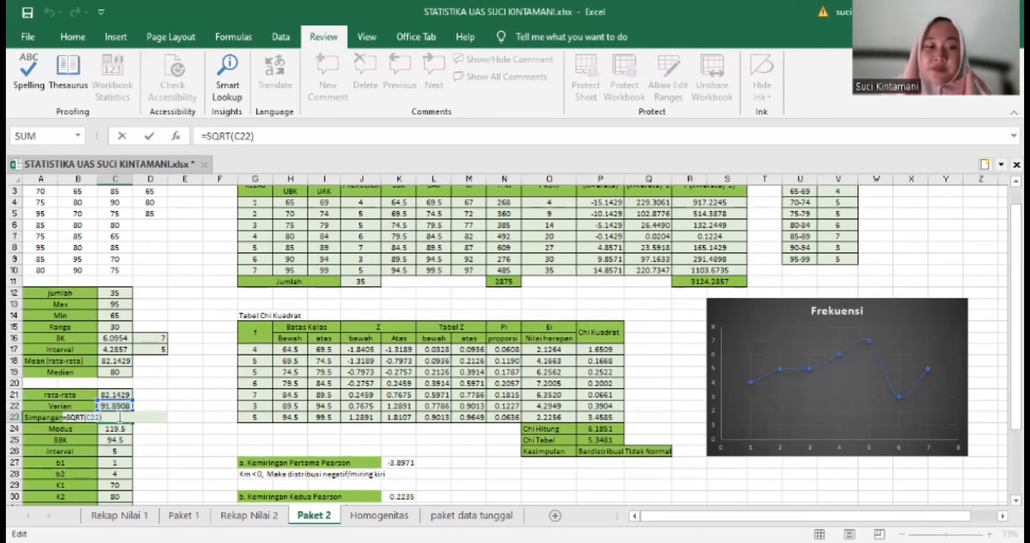
{"action": "key", "text": "Return"}
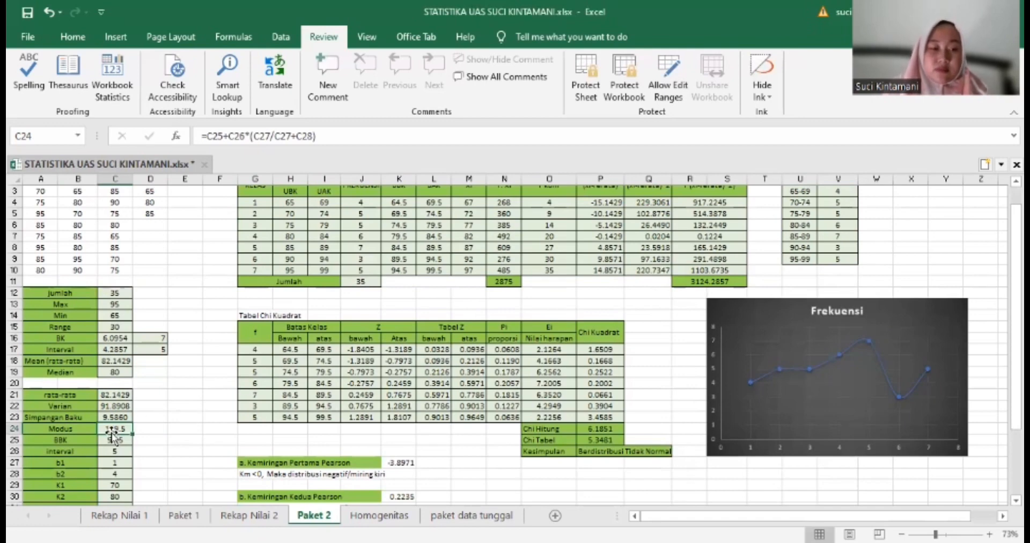
{"action": "left_click", "coordinate": [124, 450]}
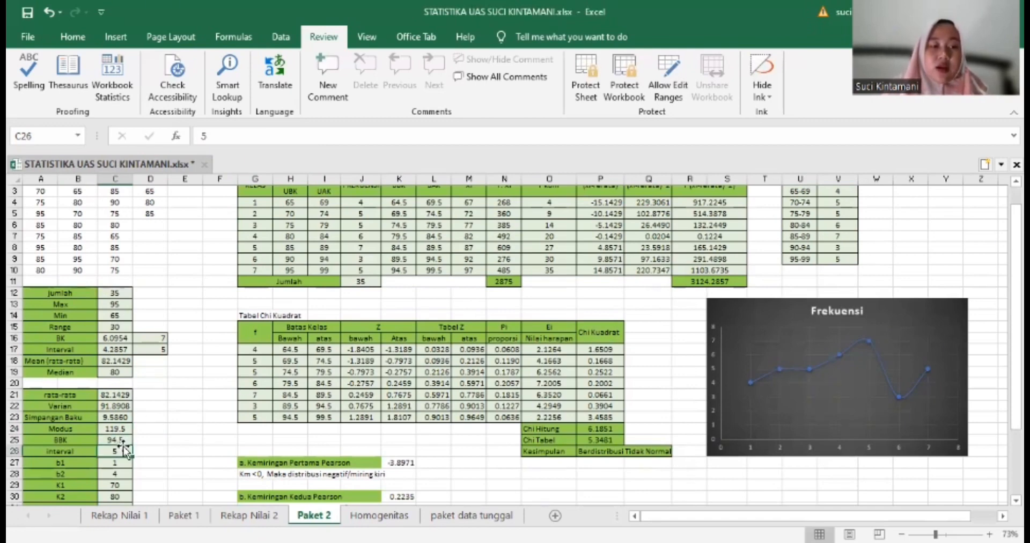
{"action": "left_click", "coordinate": [117, 440]}
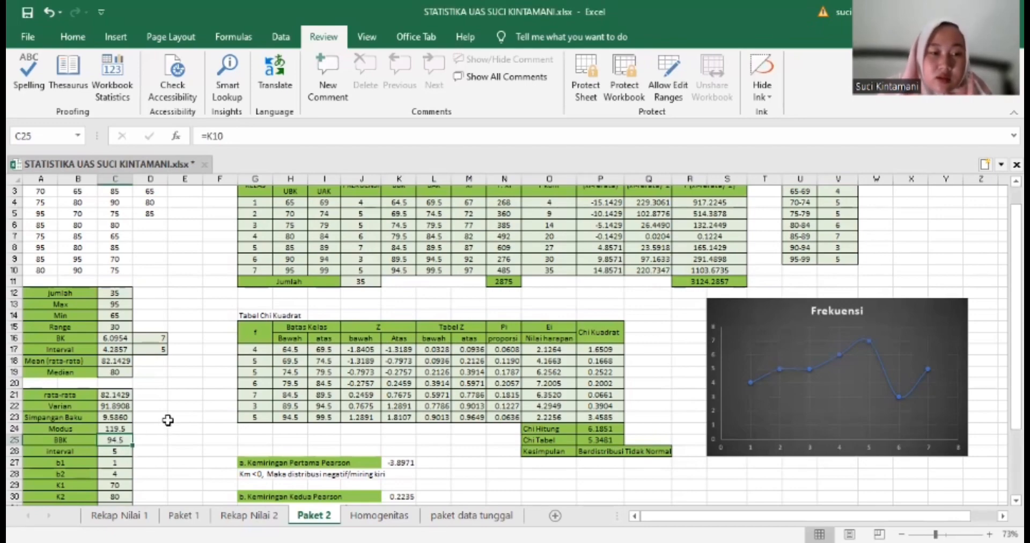
Review the column headings of Tabel Chi Kuadrat from f to Chi Kuadrat, and compare the table with the frequency table above it.
{"action": "scroll", "coordinate": [168, 419], "scroll_direction": "down", "scroll_amount": 3}
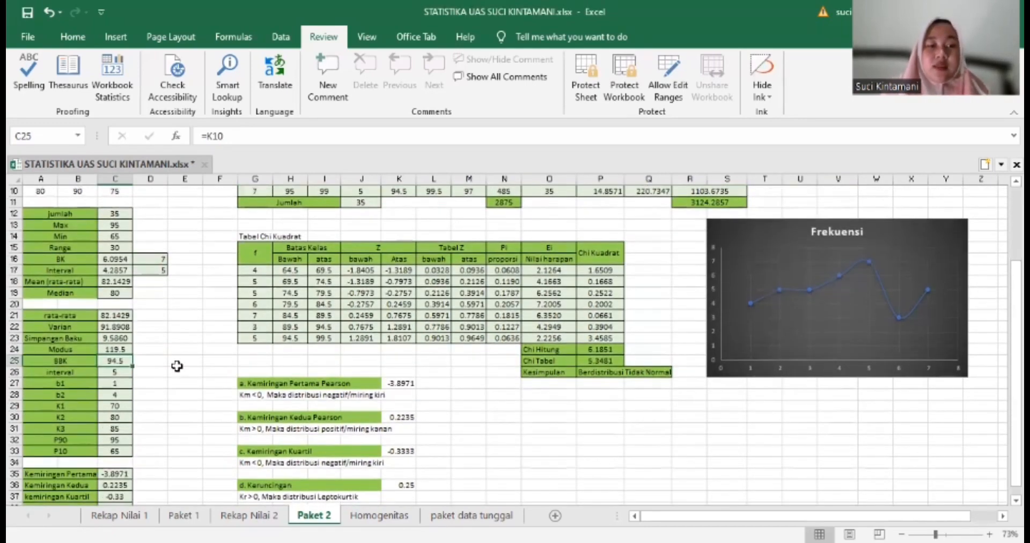
{"action": "left_click", "coordinate": [177, 363]}
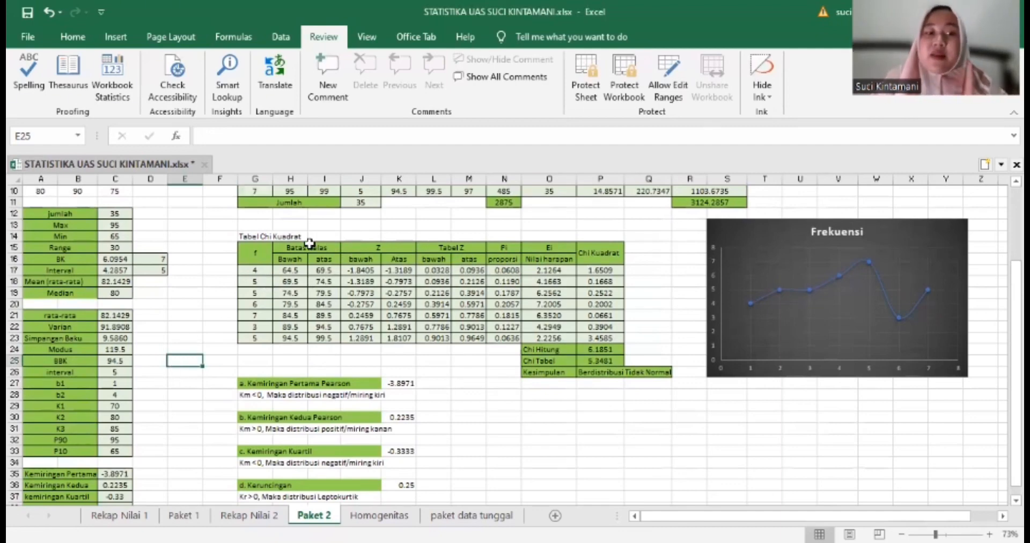
{"action": "left_click", "coordinate": [267, 253]}
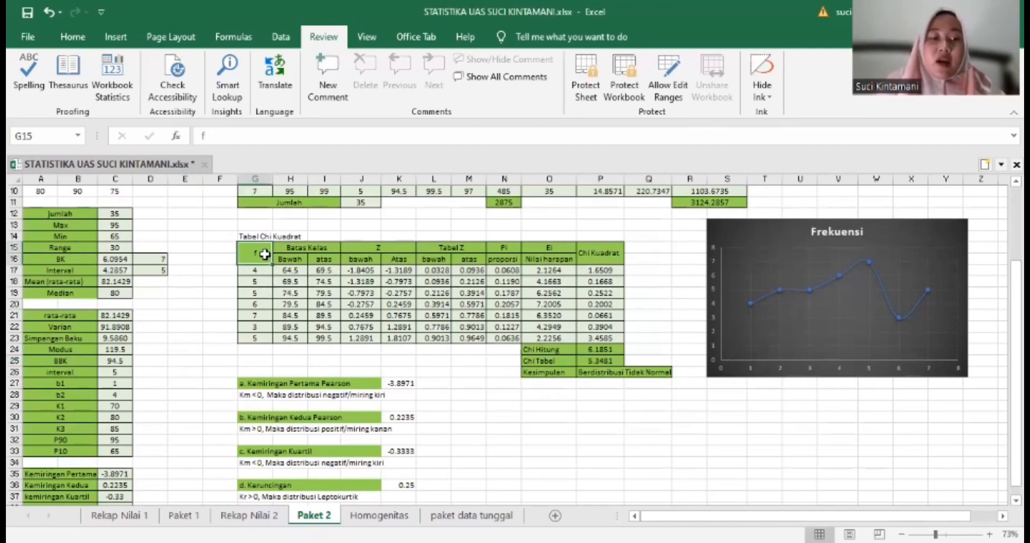
{"action": "left_click", "coordinate": [299, 248]}
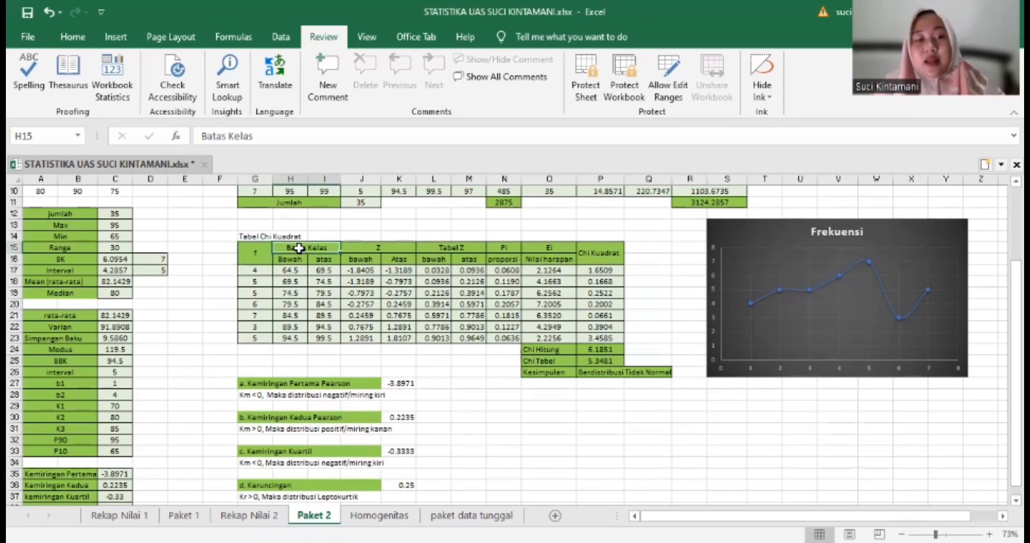
{"action": "left_click", "coordinate": [370, 250]}
{"action": "left_click", "coordinate": [444, 248]}
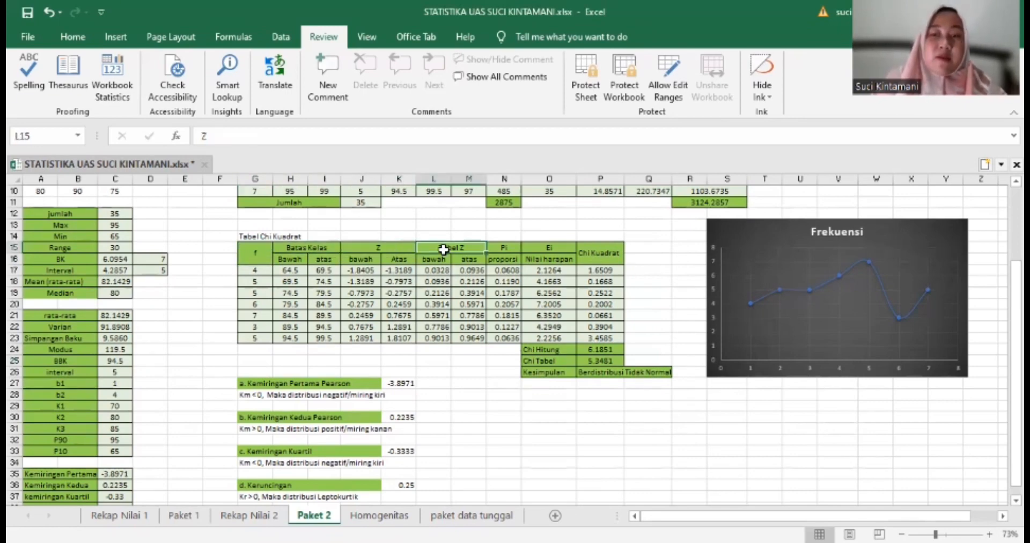
{"action": "left_click", "coordinate": [503, 249]}
{"action": "left_click", "coordinate": [536, 248]}
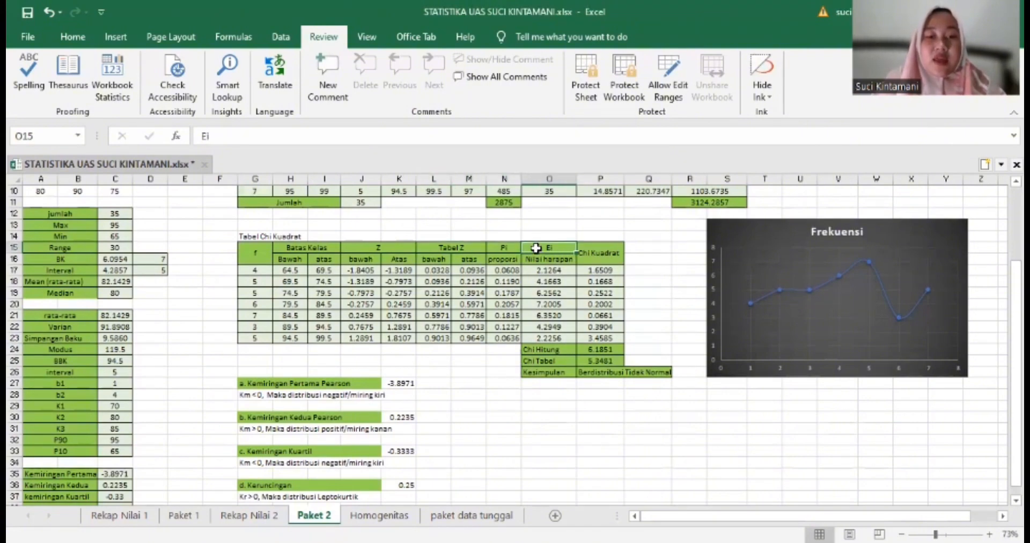
{"action": "left_click", "coordinate": [594, 252]}
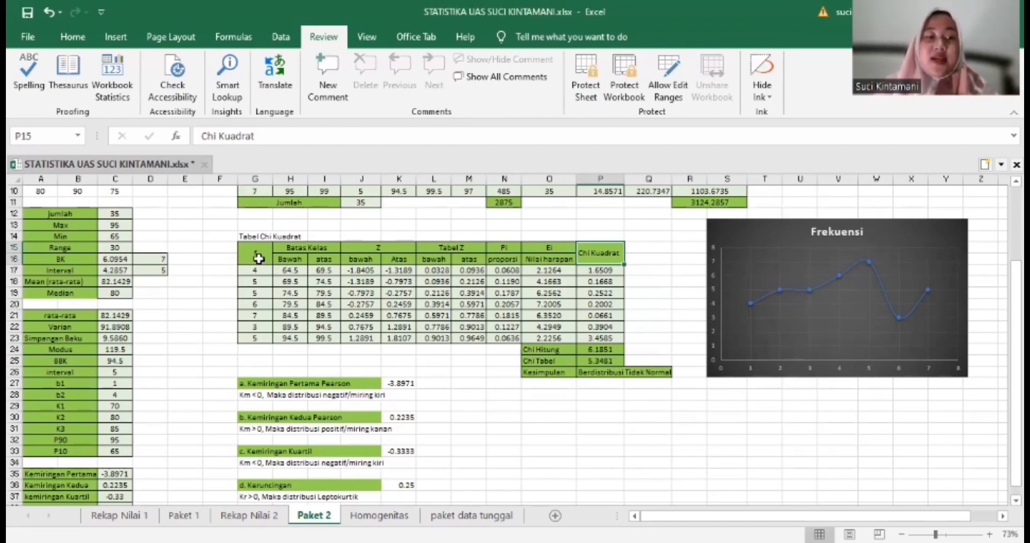
{"action": "scroll", "coordinate": [259, 259], "scroll_direction": "up", "scroll_amount": 3}
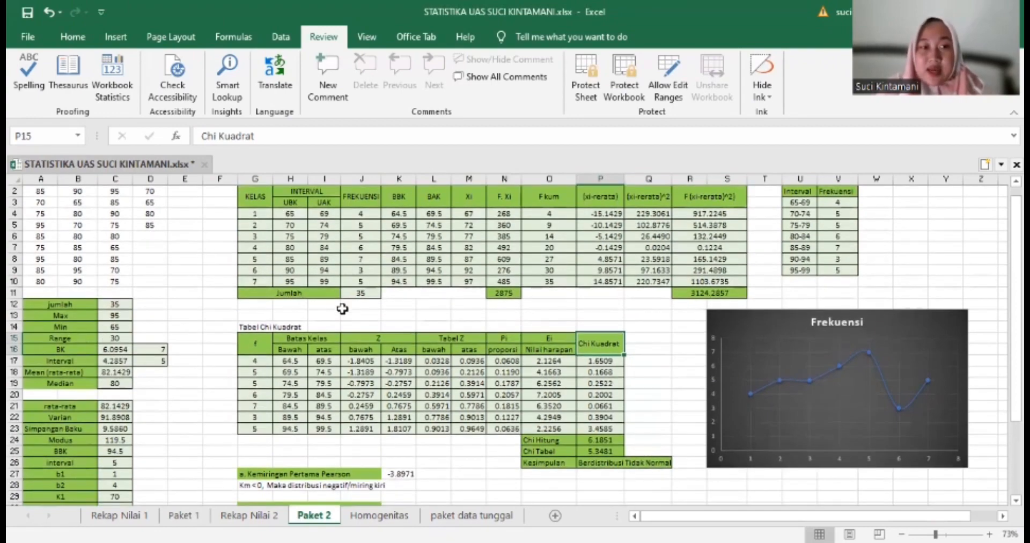
{"action": "scroll", "coordinate": [342, 309], "scroll_direction": "down", "scroll_amount": 3}
{"action": "scroll", "coordinate": [342, 309], "scroll_direction": "up", "scroll_amount": 4}
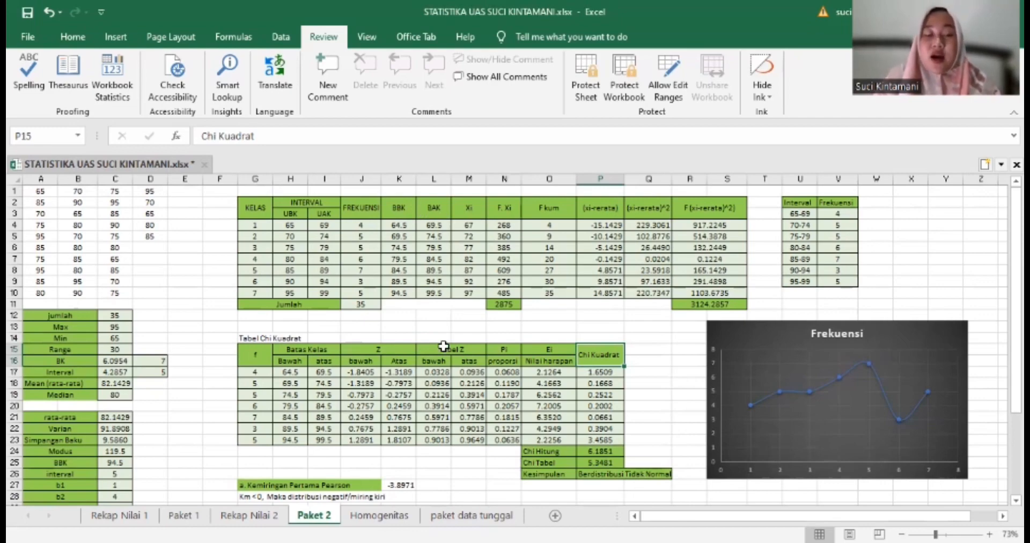
Examine the lower Z formula in J17 that combines the lower class limit, the mean and the standard deviation.
{"action": "scroll", "coordinate": [443, 346], "scroll_direction": "down", "scroll_amount": 1}
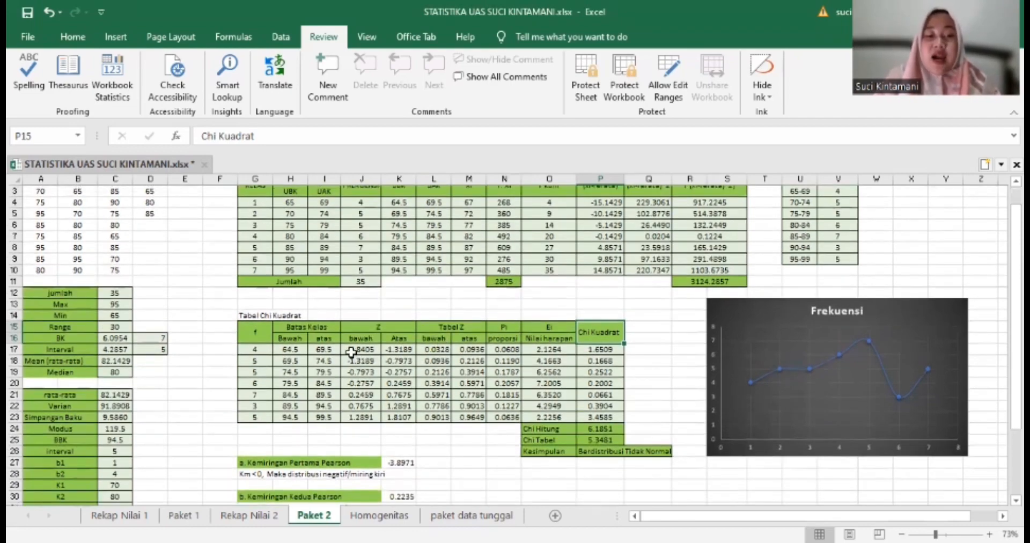
{"action": "double_click", "coordinate": [351, 353]}
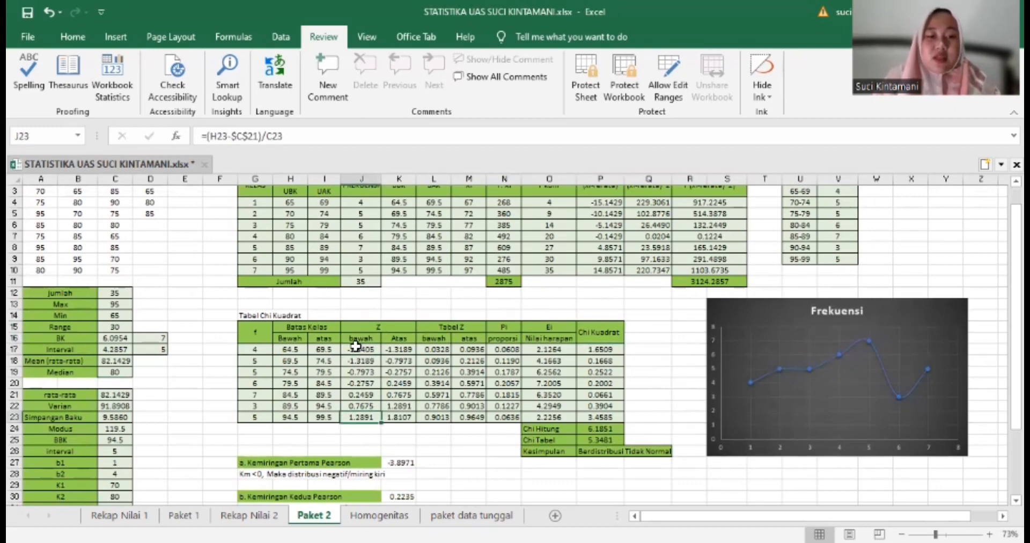
{"action": "double_click", "coordinate": [359, 349]}
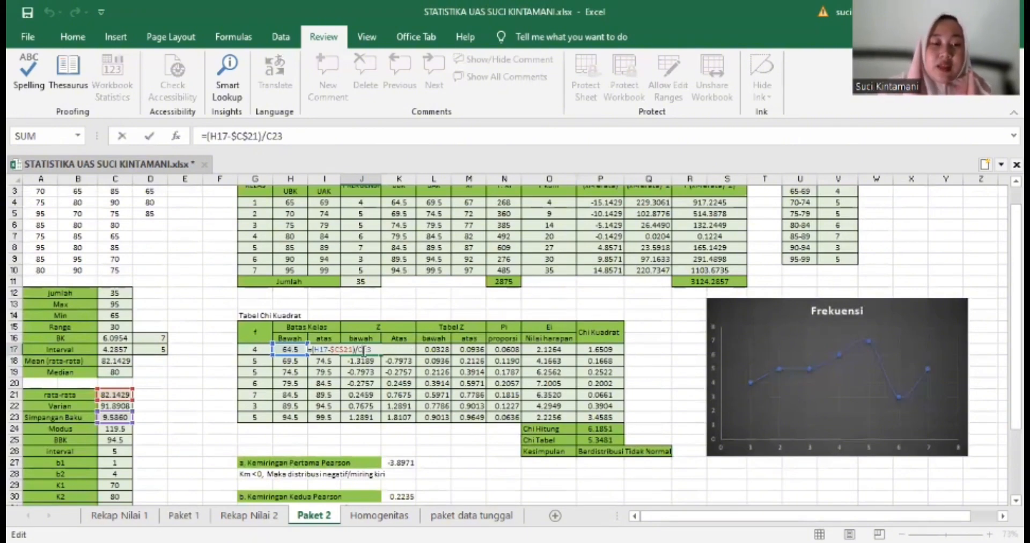
{"action": "key", "text": "Return"}
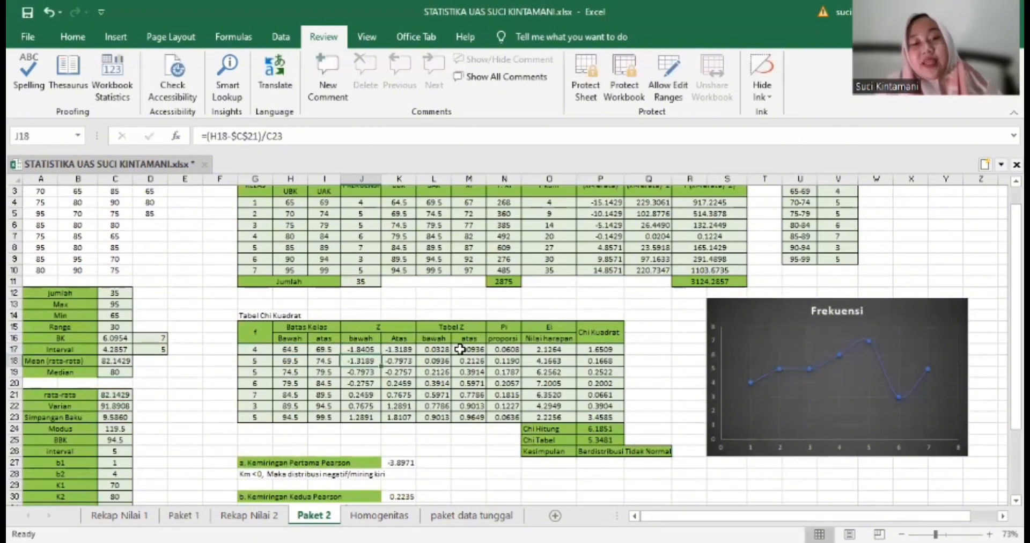
{"action": "left_click", "coordinate": [367, 351]}
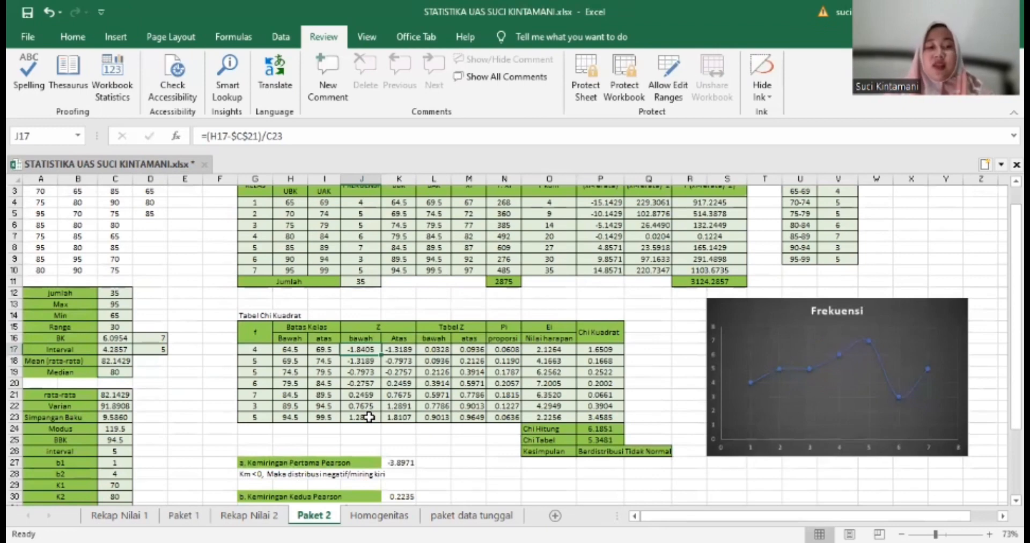
Examine the upper Z formula in K17 that uses the upper class limit from I17.
{"action": "left_click", "coordinate": [396, 349]}
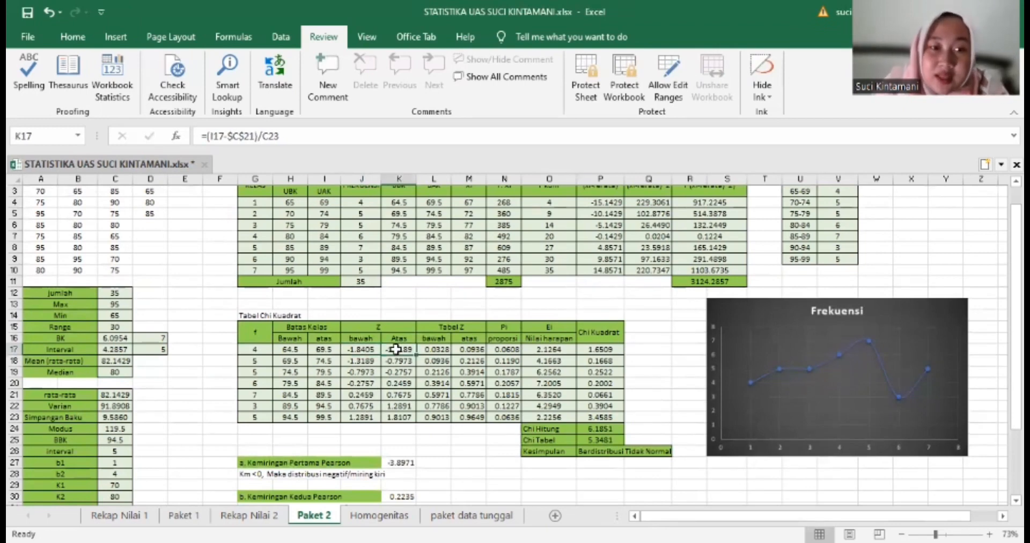
{"action": "double_click", "coordinate": [396, 349]}
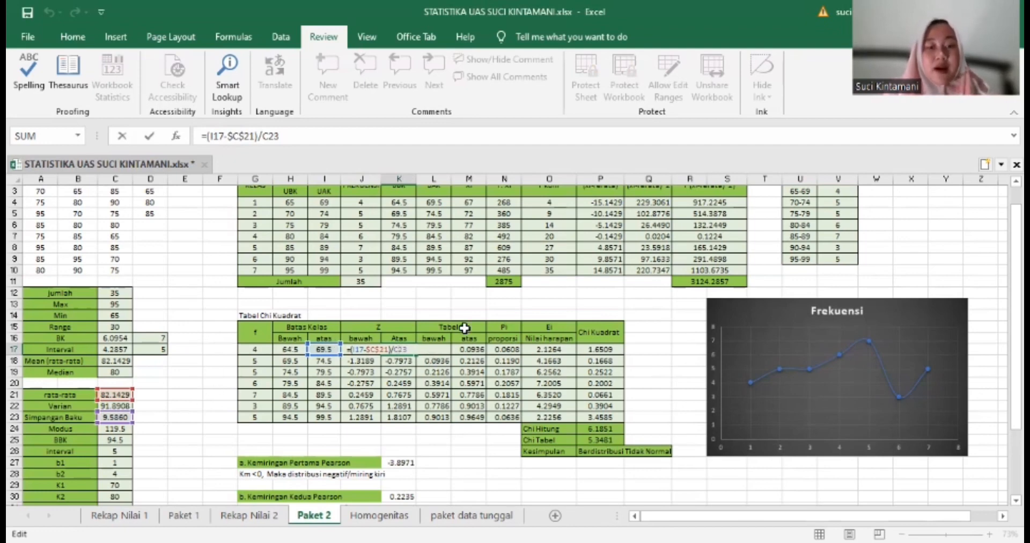
{"action": "key", "text": "Return"}
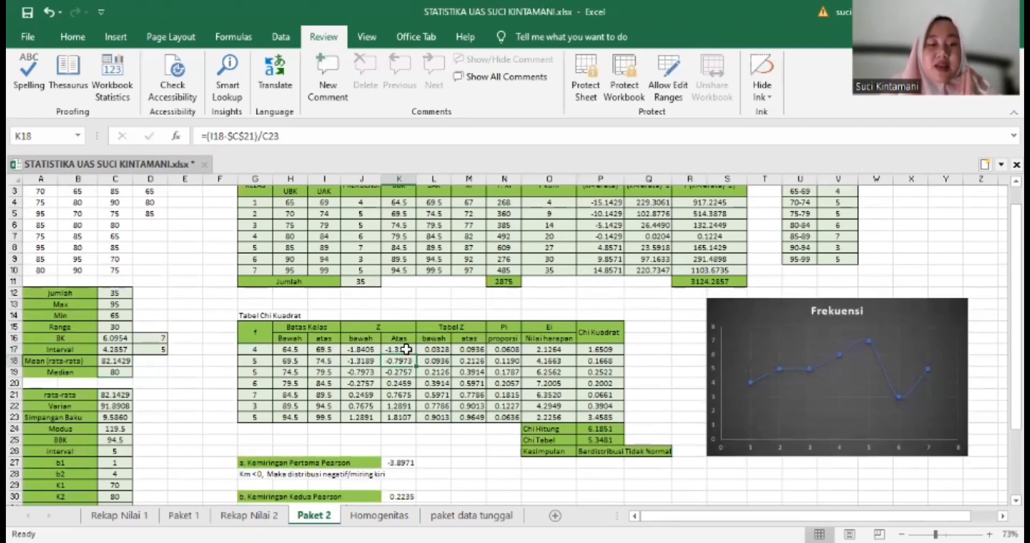
{"action": "left_click", "coordinate": [406, 349]}
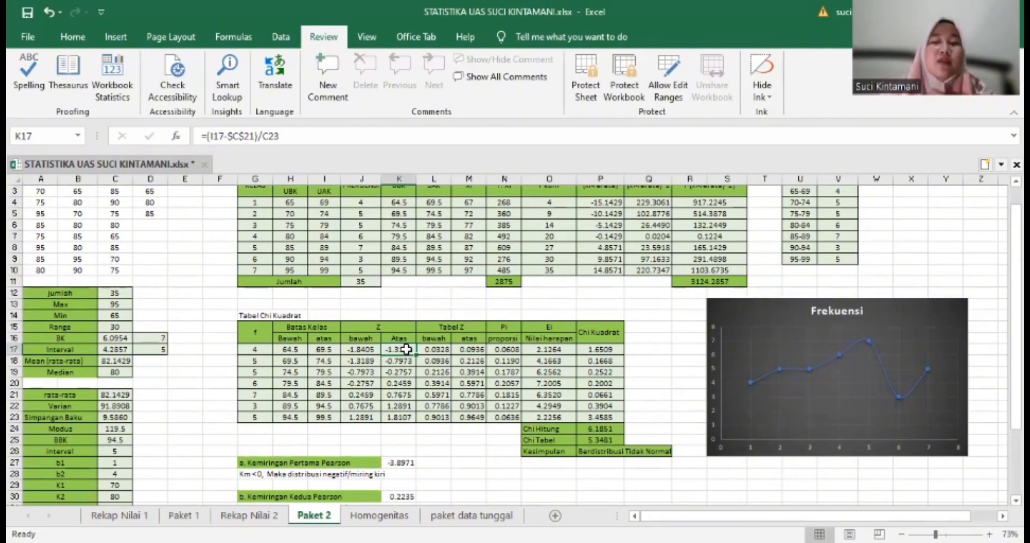
Examine the lower and upper Tabel Z formulas in L17 and M17, and the Pi proporsi formula in N17.
{"action": "left_click", "coordinate": [431, 349]}
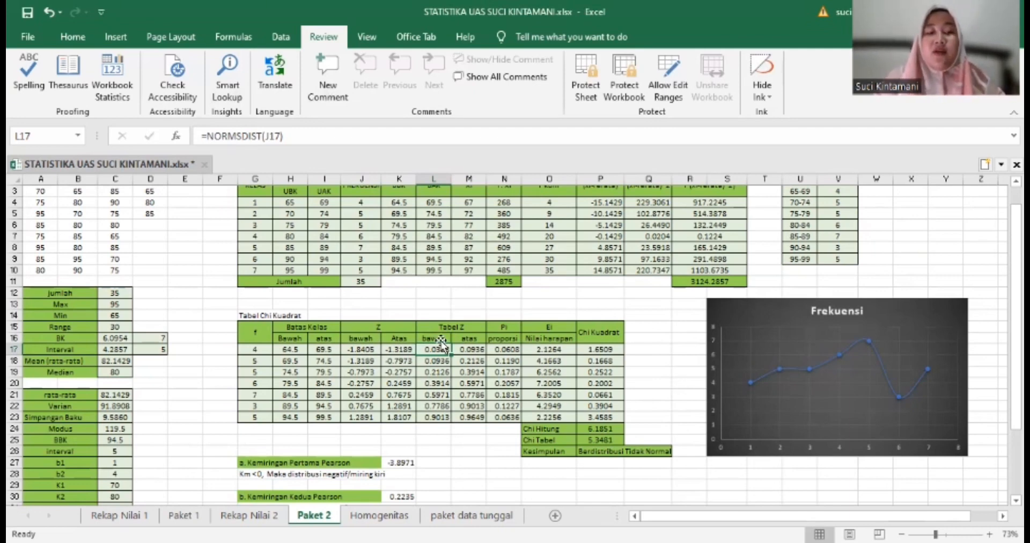
{"action": "left_click", "coordinate": [473, 350]}
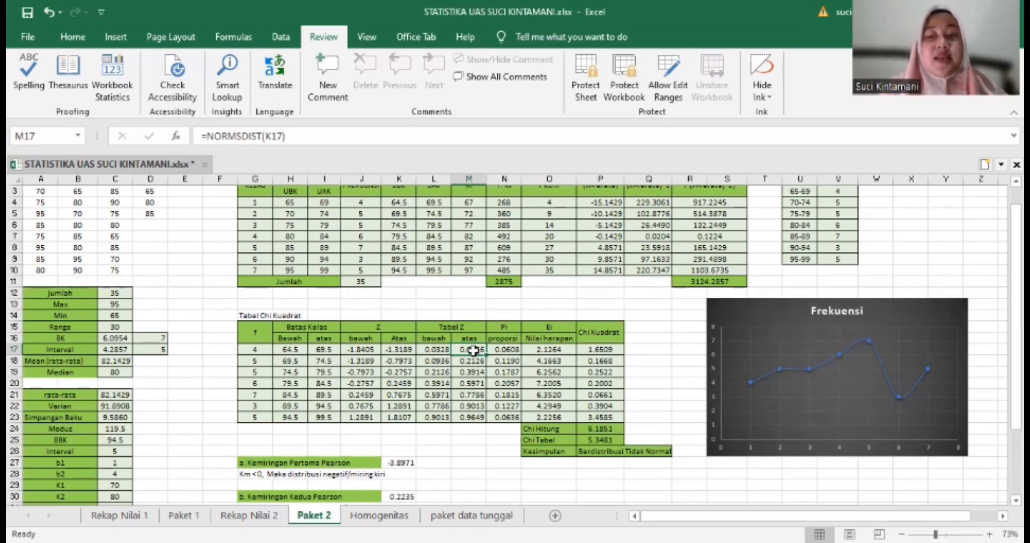
{"action": "left_click", "coordinate": [512, 354]}
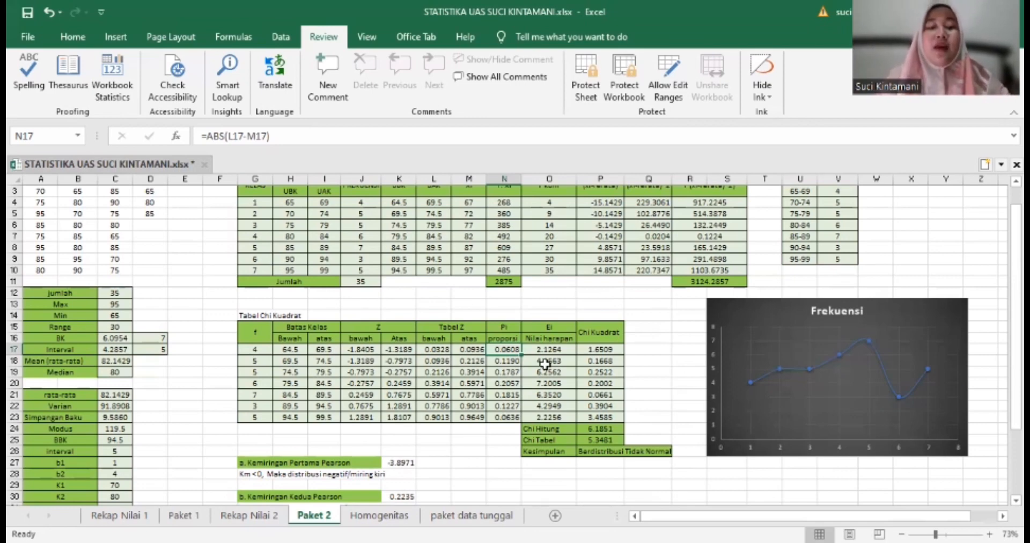
Examine the Ei expected-value formula in O17 and the Chi Kuadrat formula in P17.
{"action": "left_click", "coordinate": [565, 353]}
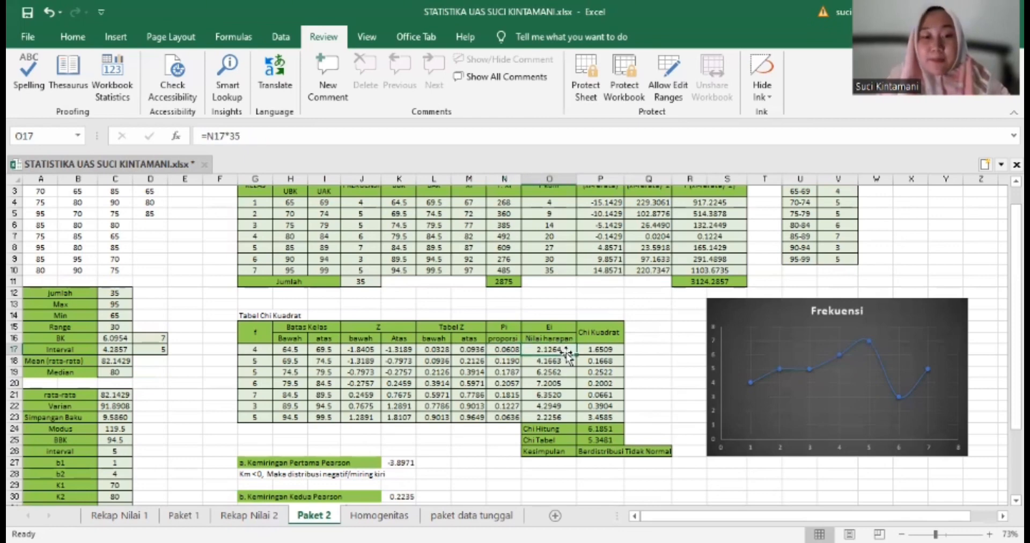
{"action": "double_click", "coordinate": [560, 352]}
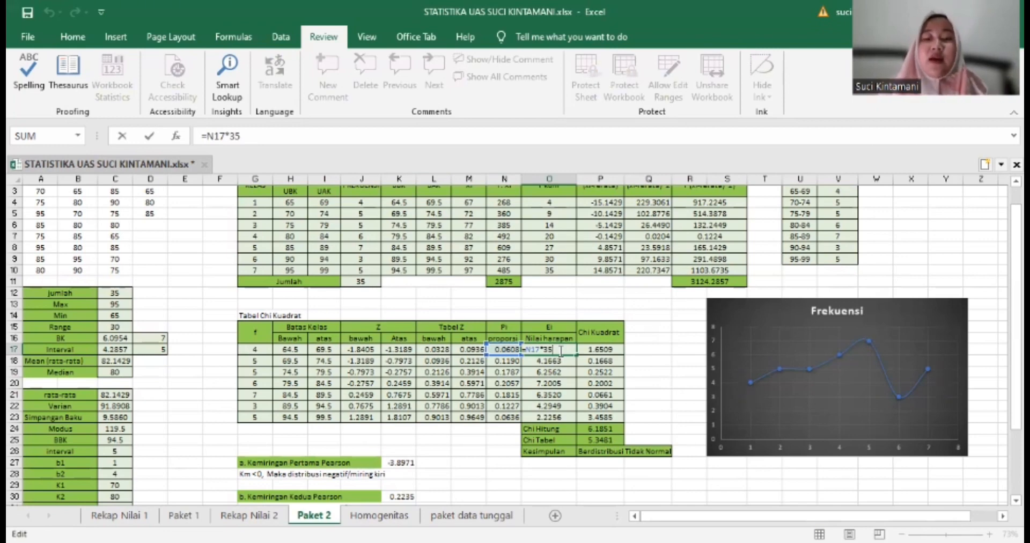
{"action": "key", "text": "Return"}
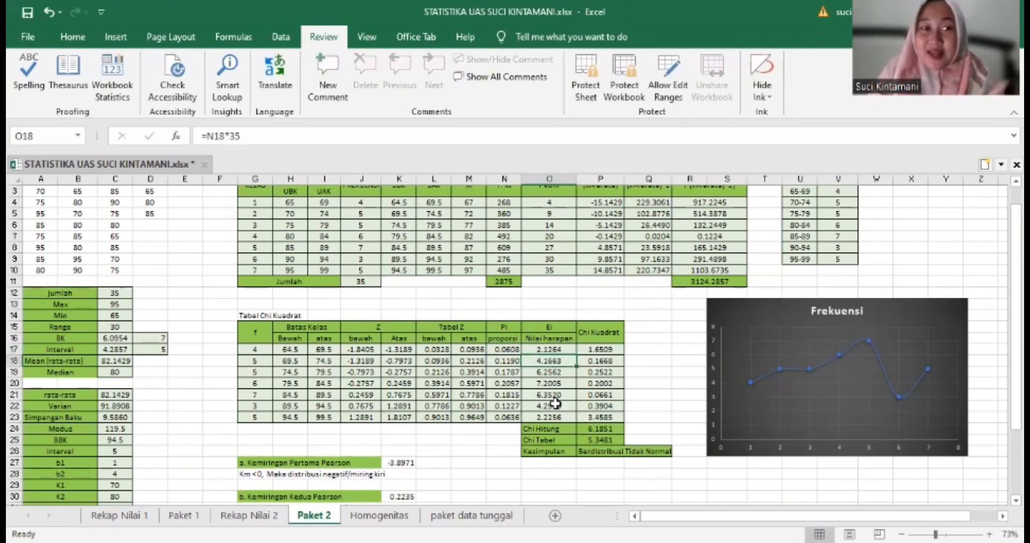
{"action": "double_click", "coordinate": [613, 349]}
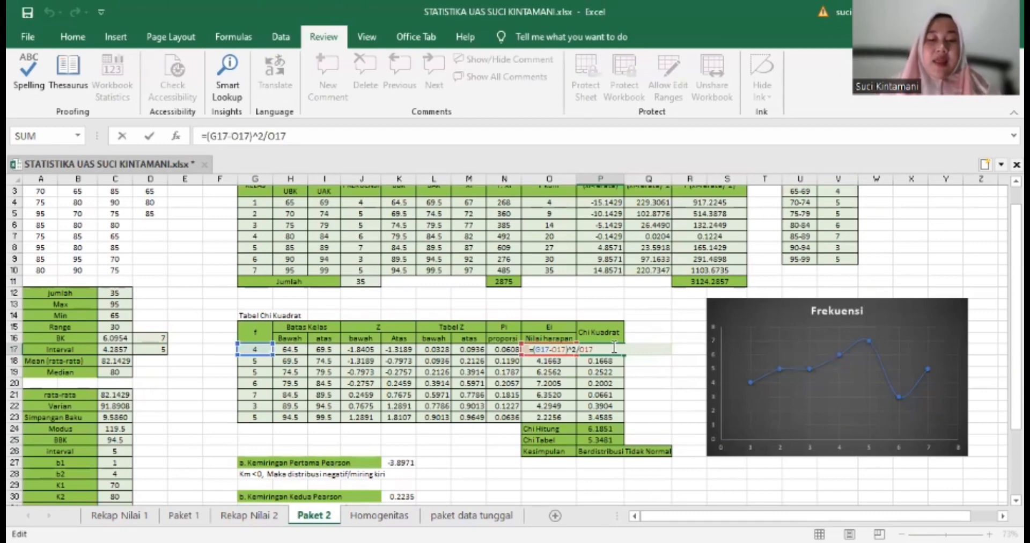
{"action": "key", "text": "Return"}
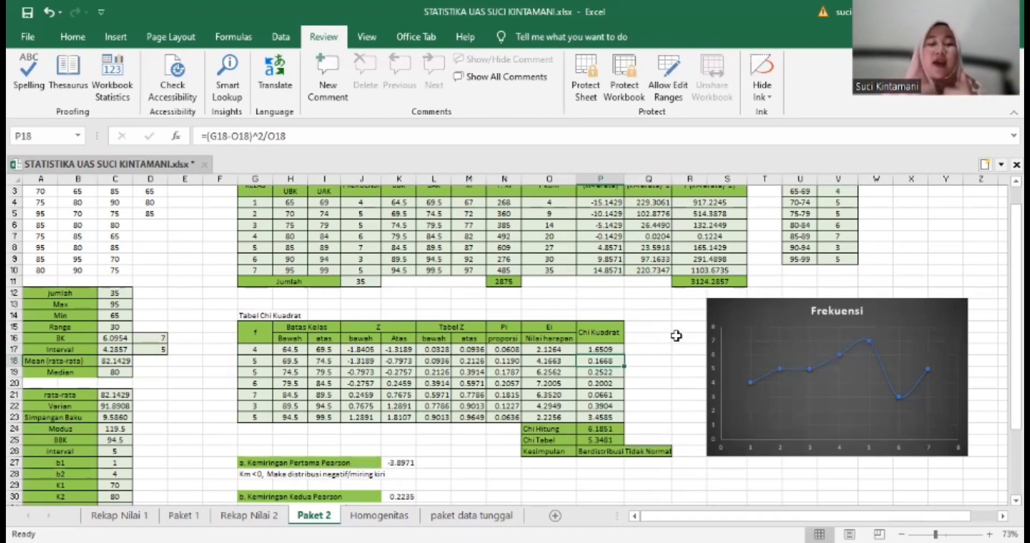
Examine the Chi Hitung formula in P24 and highlight the Chi Kuadrat values P17:P23 that it adds up.
{"action": "scroll", "coordinate": [676, 335], "scroll_direction": "down", "scroll_amount": 3}
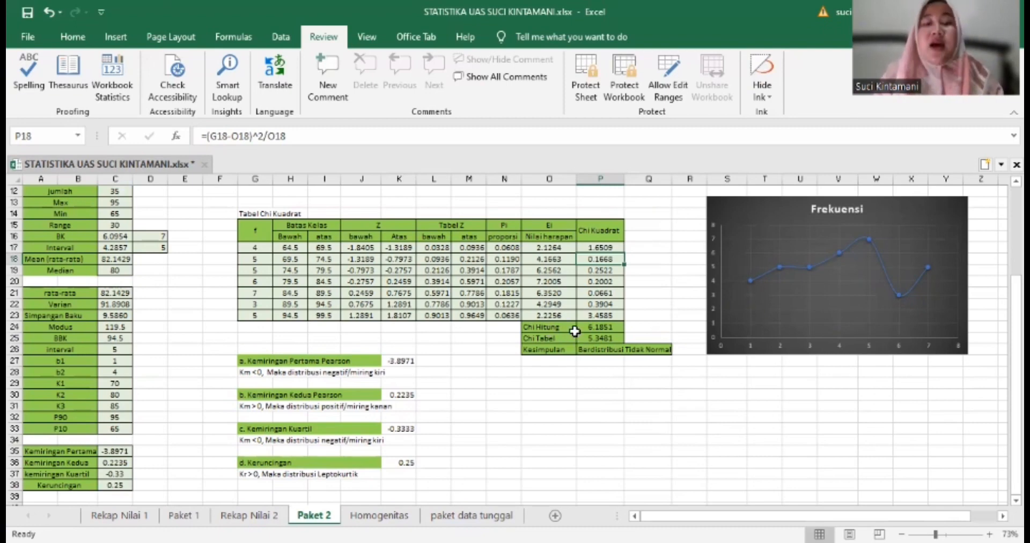
{"action": "double_click", "coordinate": [616, 328]}
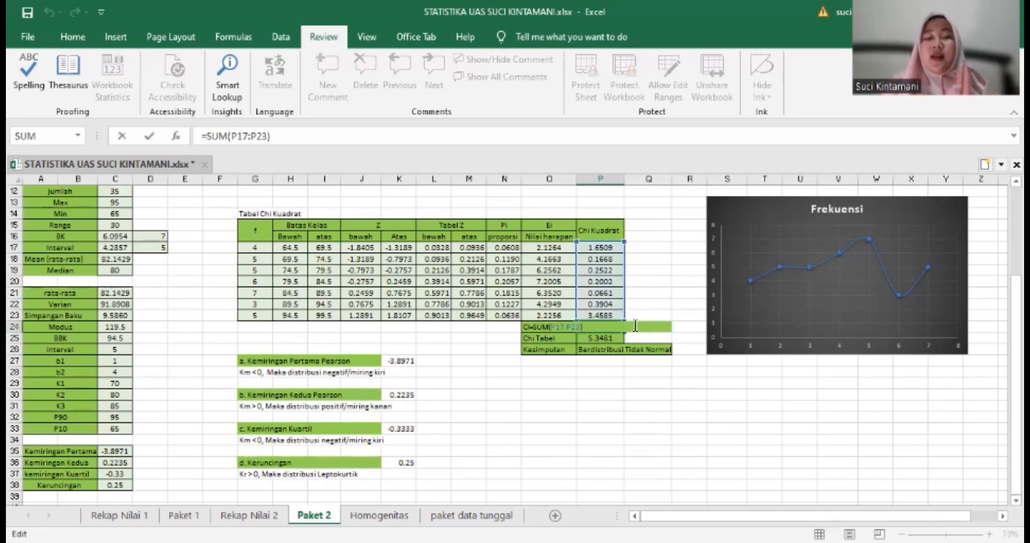
{"action": "key", "text": "Return"}
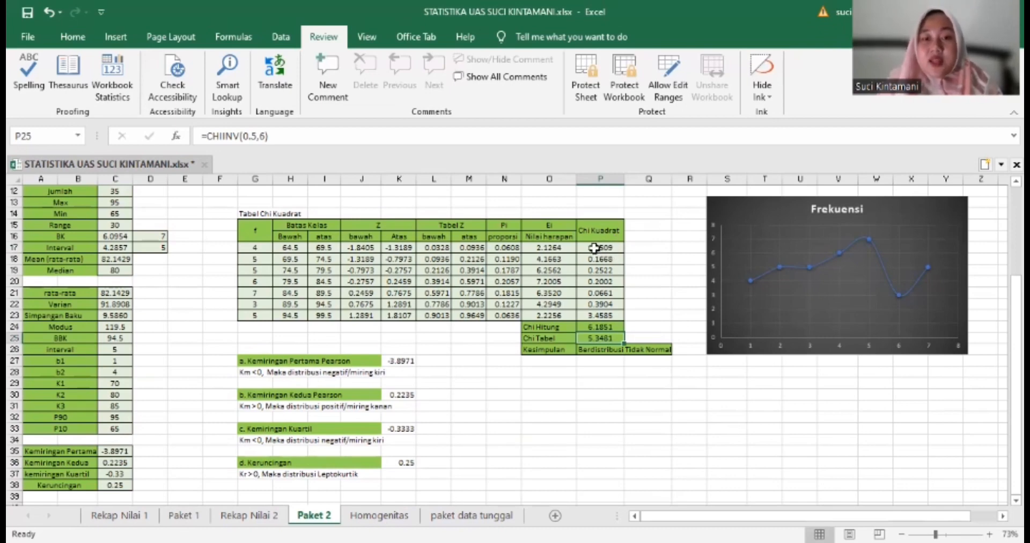
{"action": "left_click_drag", "start_coordinate": [593, 248], "coordinate": [601, 314]}
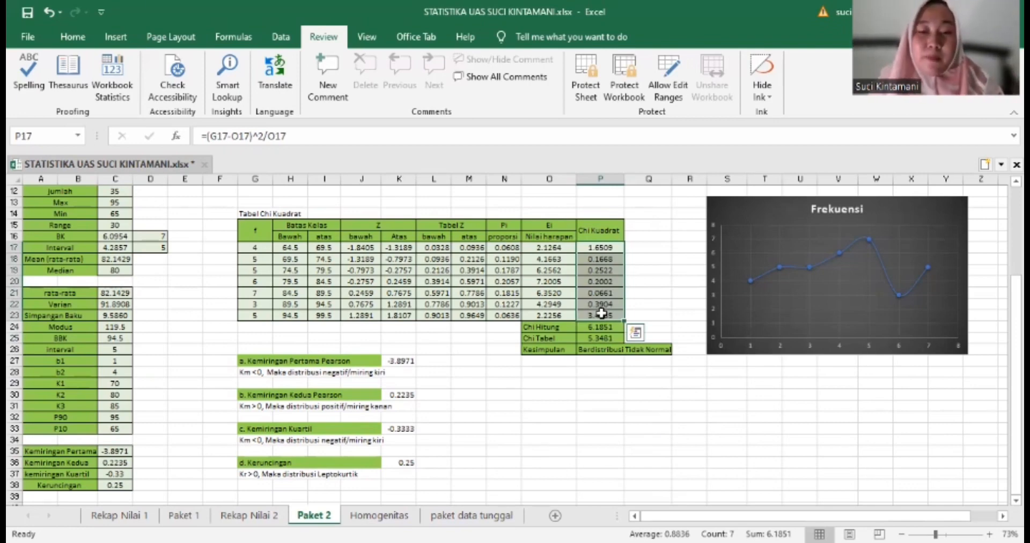
{"action": "left_click", "coordinate": [652, 304]}
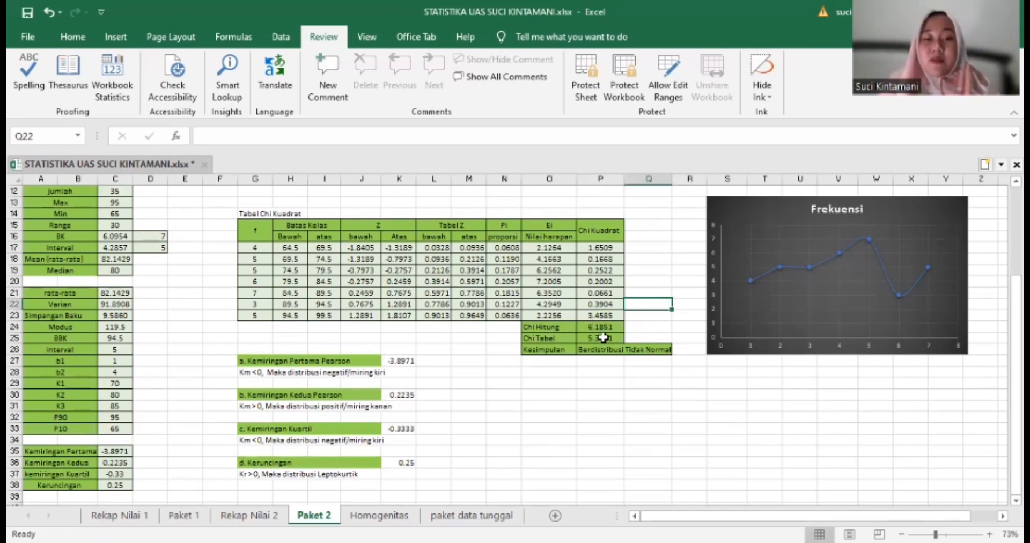
Examine the Chi Tabel formula in P25 and relate its arguments to the frequency table above.
{"action": "double_click", "coordinate": [603, 338]}
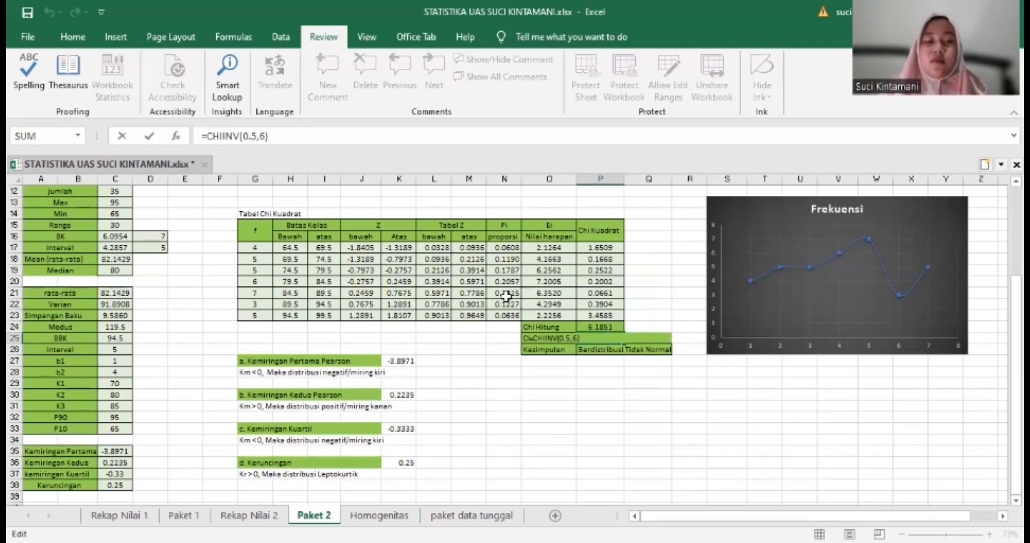
{"action": "scroll", "coordinate": [500, 292], "scroll_direction": "up", "scroll_amount": 4}
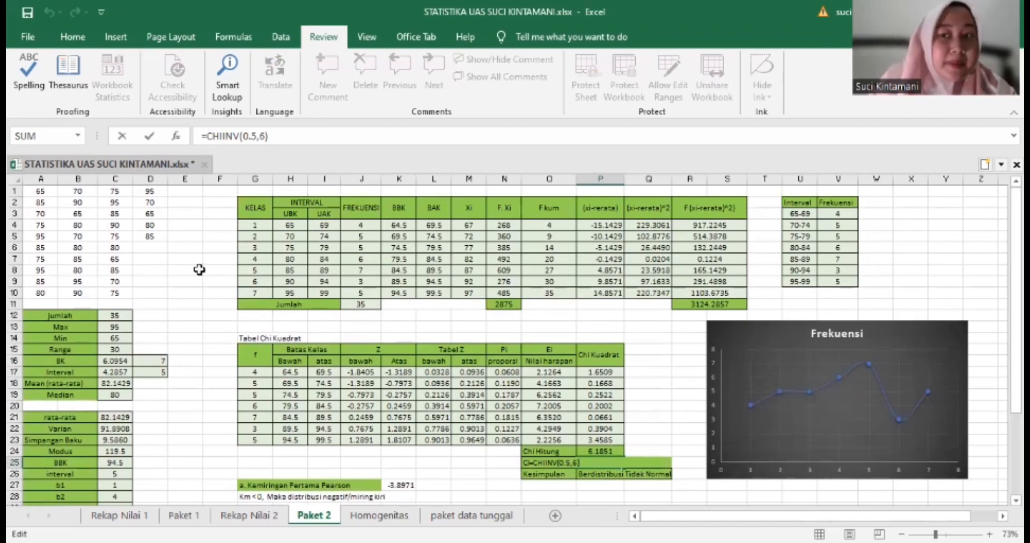
{"action": "scroll", "coordinate": [435, 316], "scroll_direction": "down", "scroll_amount": 2}
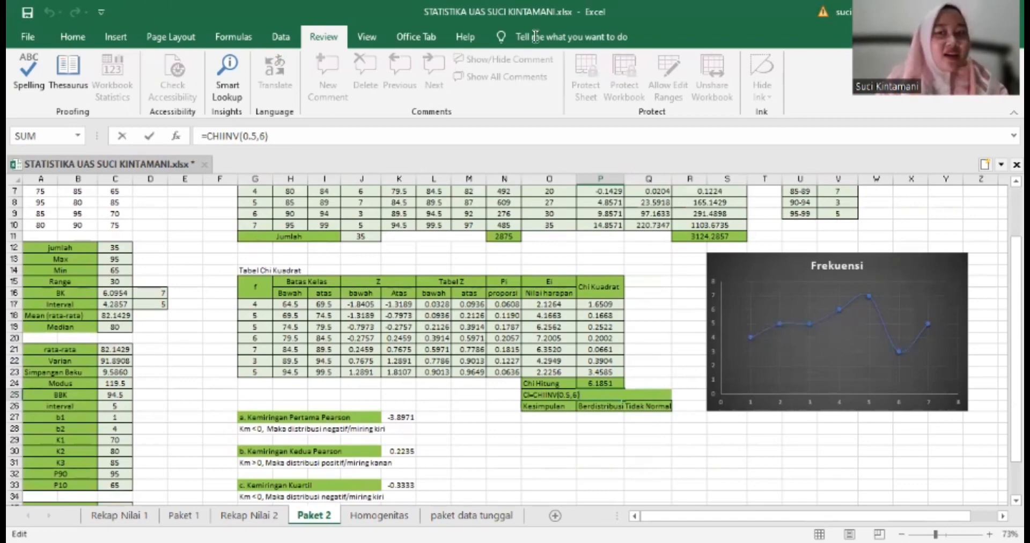
{"action": "key", "text": "ctrl+Return"}
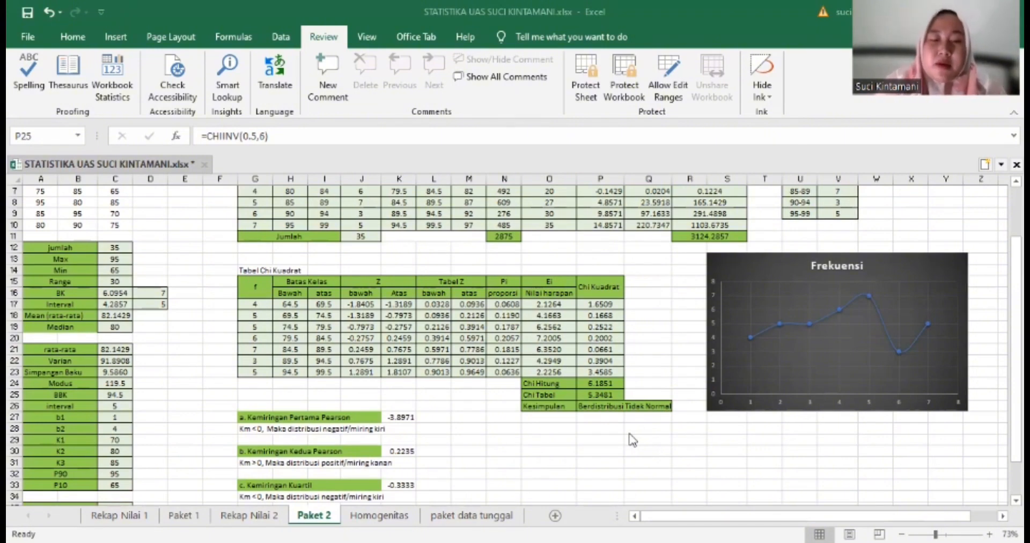
{"action": "left_click", "coordinate": [599, 395]}
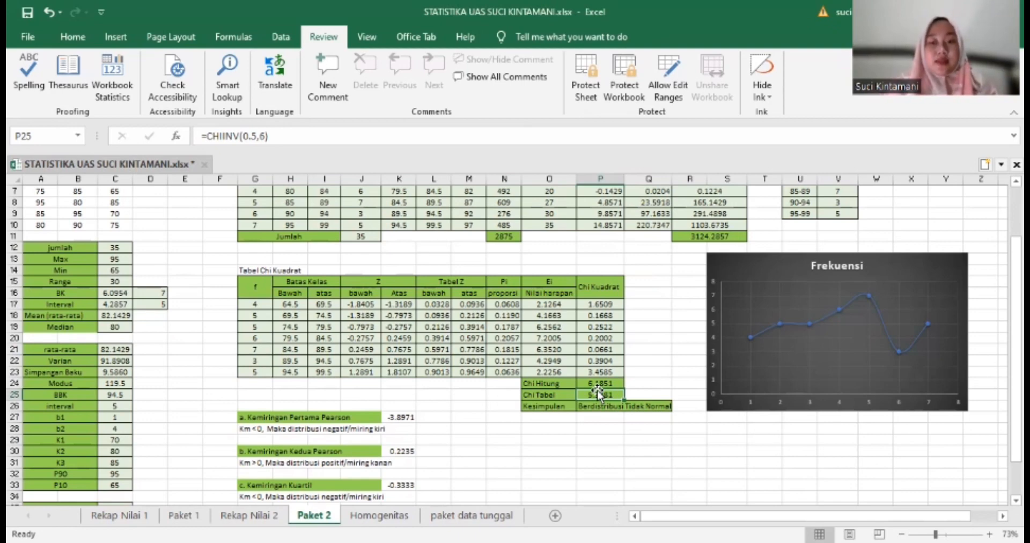
Review the Kesimpulan row in row 26 against the Chi Hitung and Chi Tabel values above it.
{"action": "left_click", "coordinate": [601, 426]}
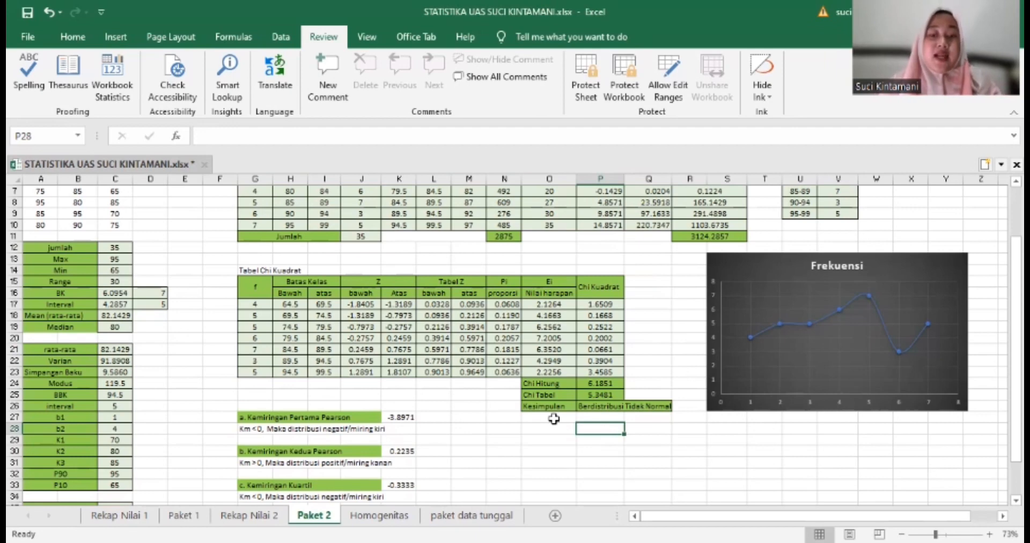
{"action": "left_click", "coordinate": [626, 407]}
{"action": "key", "text": "Left"}
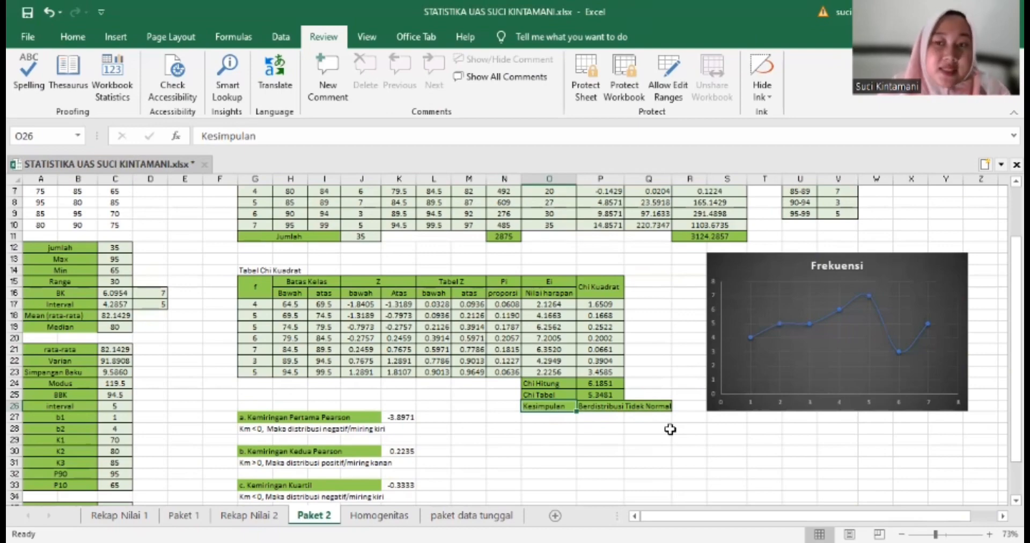
Examine the Kemiringan Pertama Pearson formula in K27 and the interpretation line beneath it.
{"action": "scroll", "coordinate": [490, 389], "scroll_direction": "down", "scroll_amount": 4}
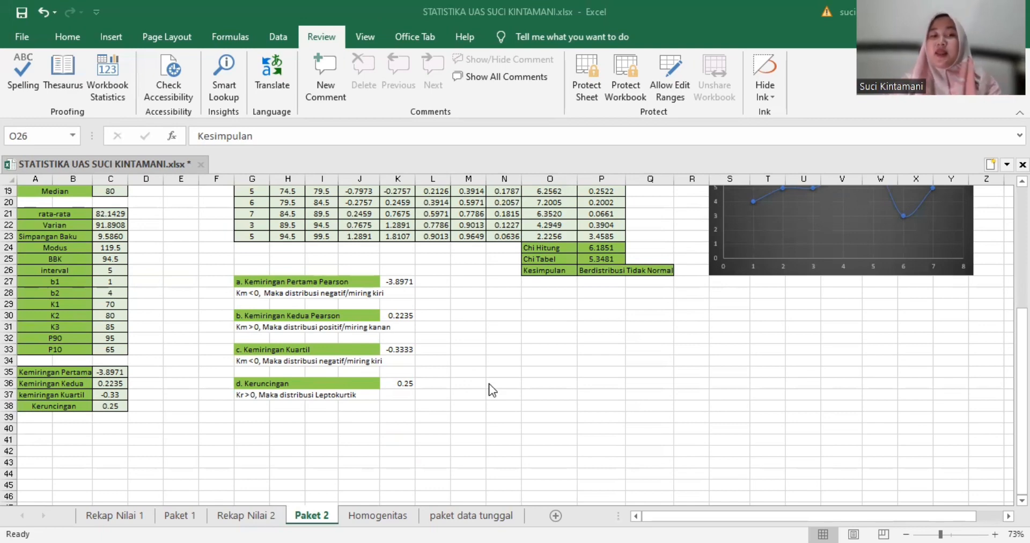
{"action": "double_click", "coordinate": [396, 283]}
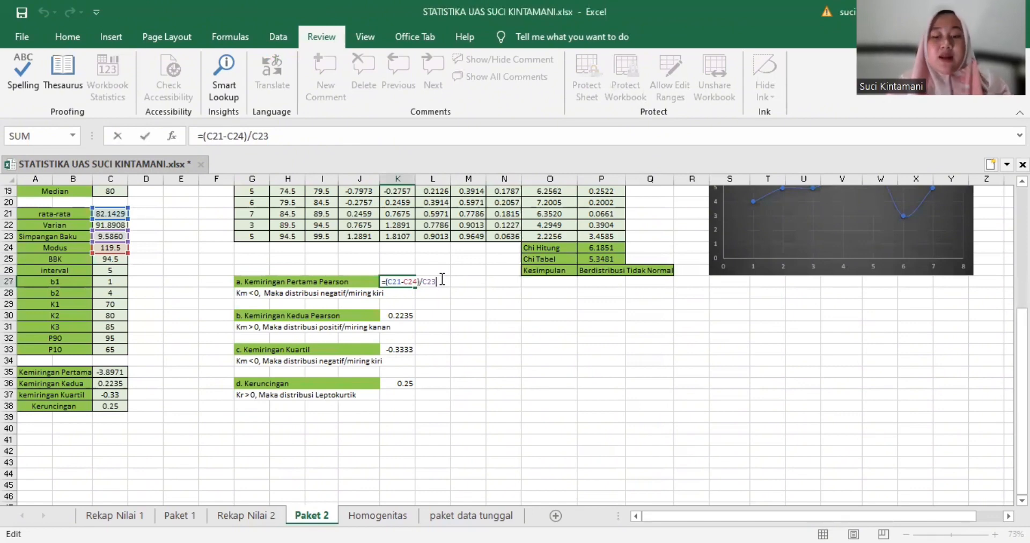
{"action": "key", "text": "Return"}
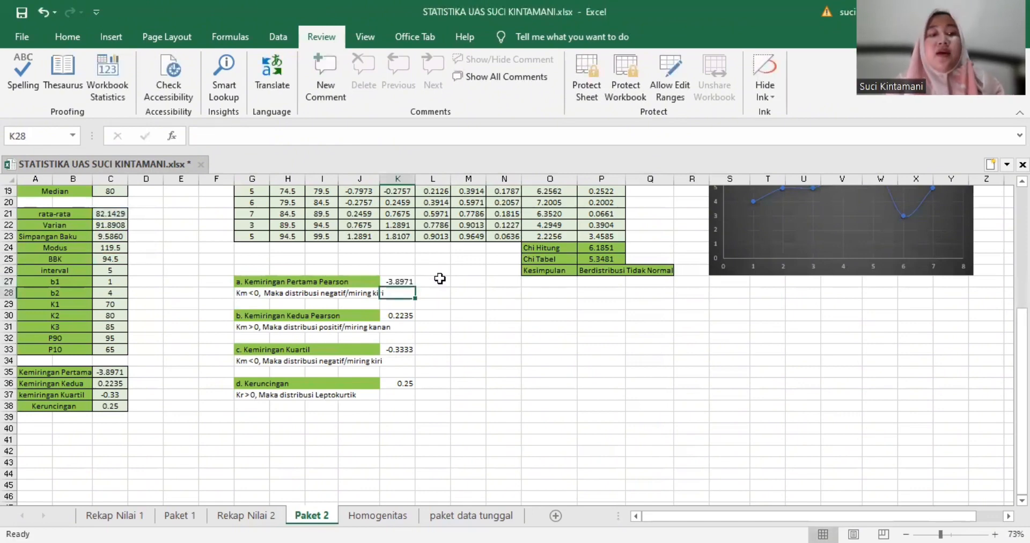
{"action": "left_click", "coordinate": [464, 300]}
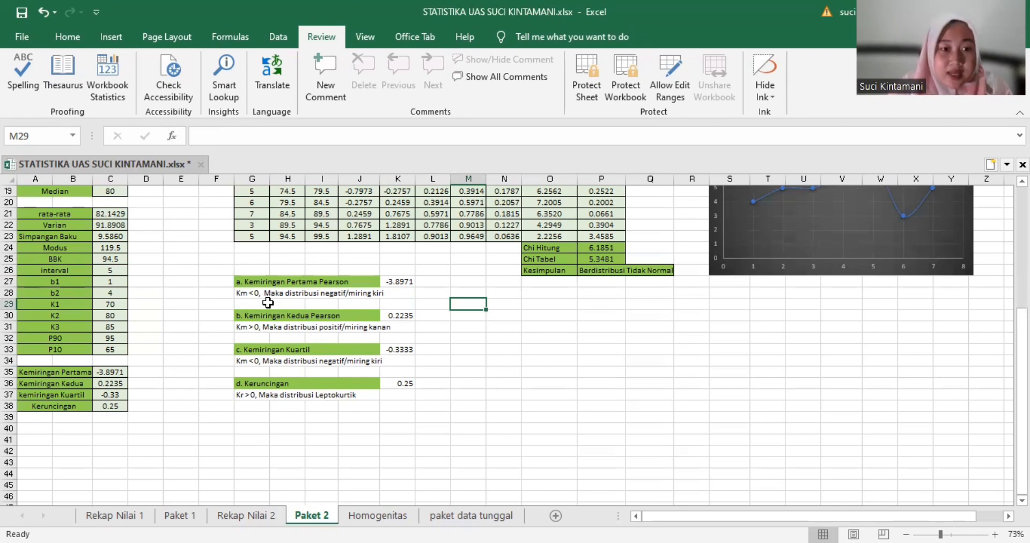
Examine the Kemiringan Kedua Pearson formula in K30 that uses the mean, the median and the standard deviation.
{"action": "double_click", "coordinate": [401, 318]}
{"action": "left_click", "coordinate": [445, 315]}
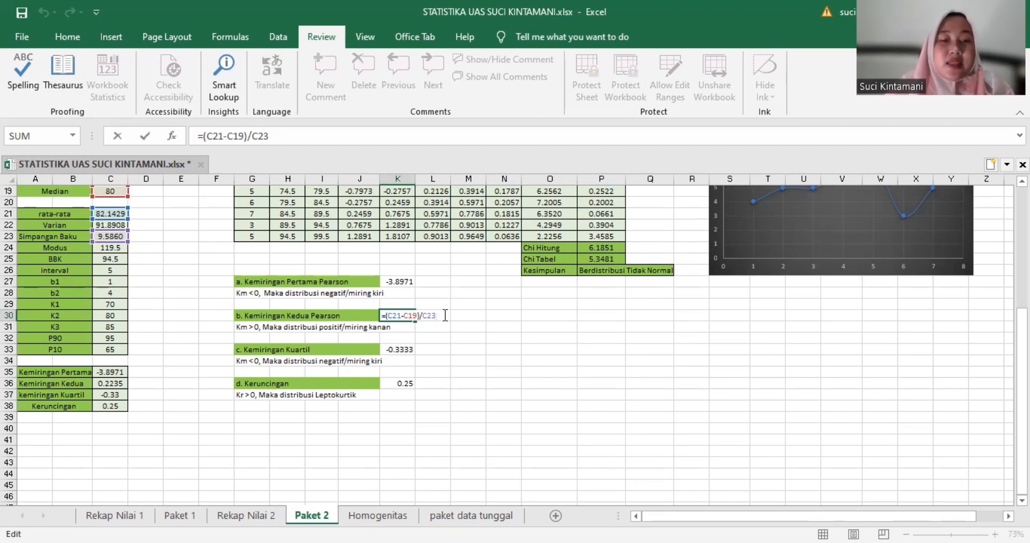
{"action": "key", "text": "Return"}
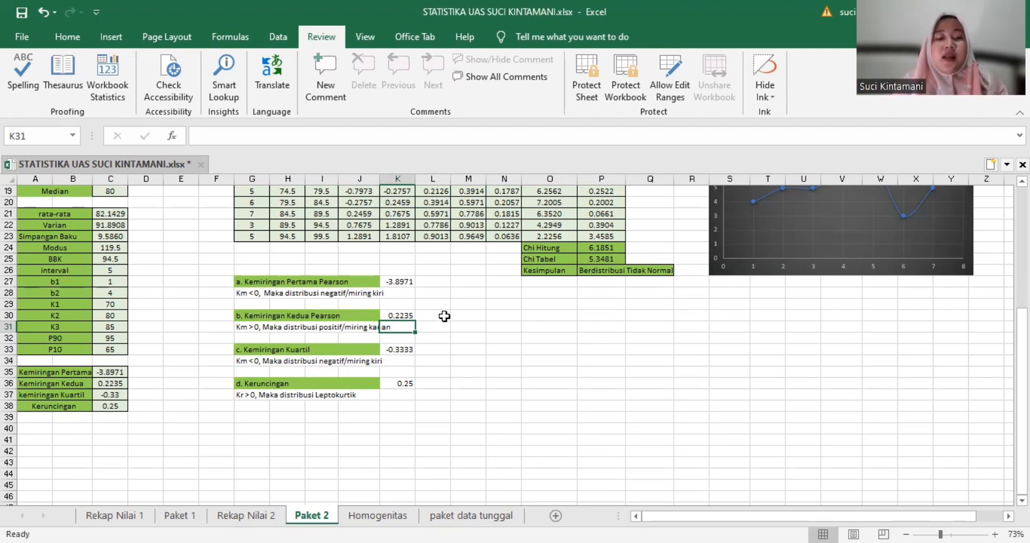
{"action": "left_click", "coordinate": [454, 336]}
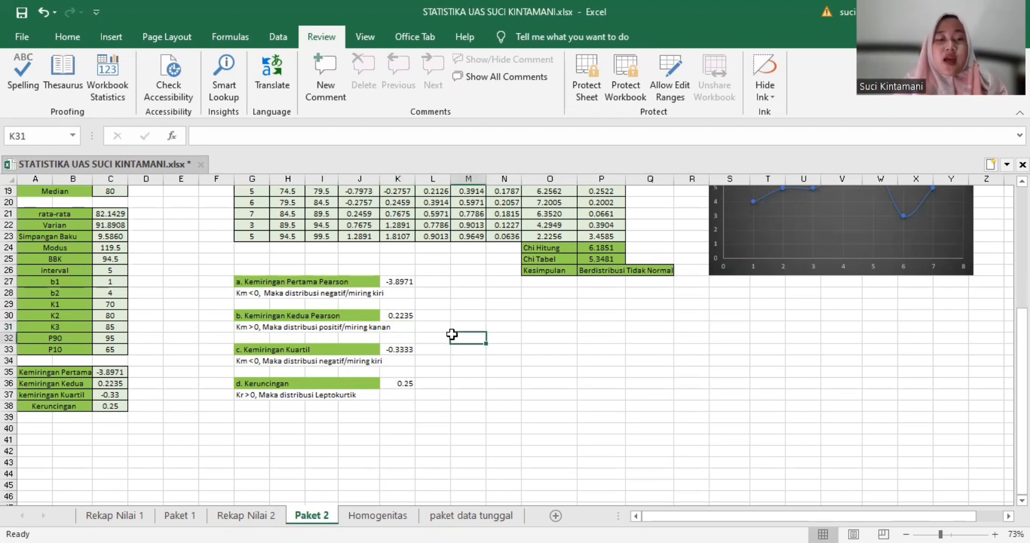
Check the content of the Kemiringan Kuartil result cell K33.
{"action": "left_click", "coordinate": [399, 349]}
{"action": "key", "text": "Down"}
{"action": "key", "text": "Down"}
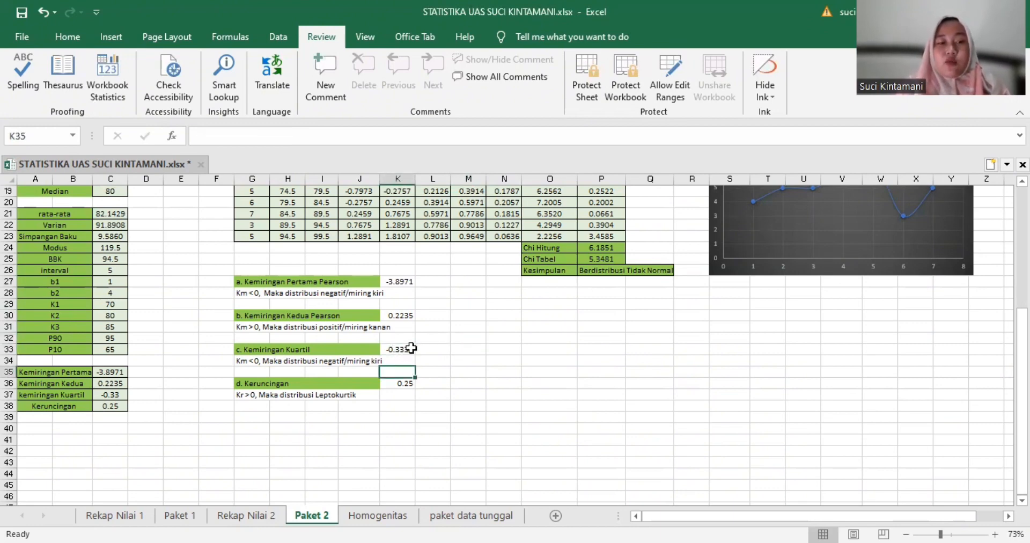
{"action": "double_click", "coordinate": [404, 352]}
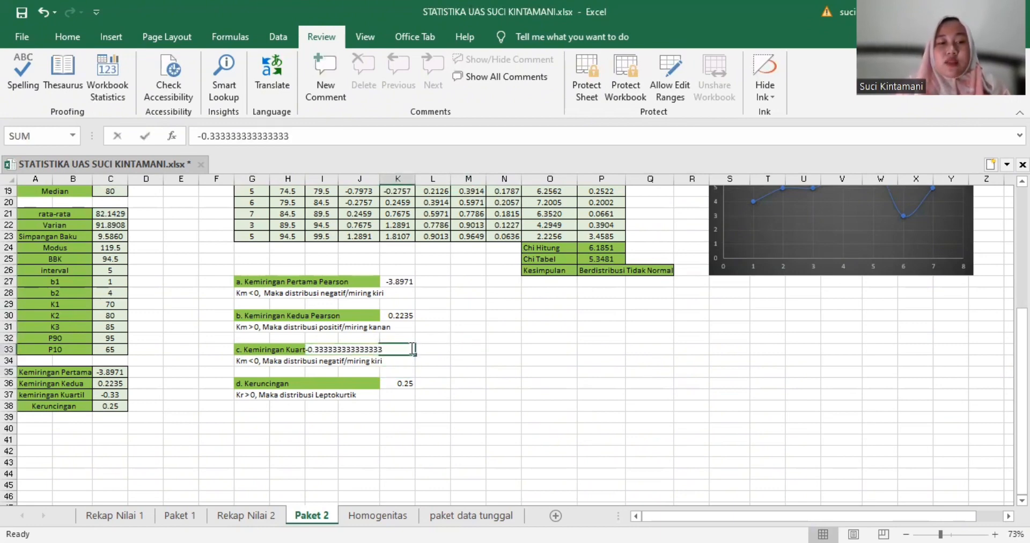
{"action": "left_click", "coordinate": [481, 352]}
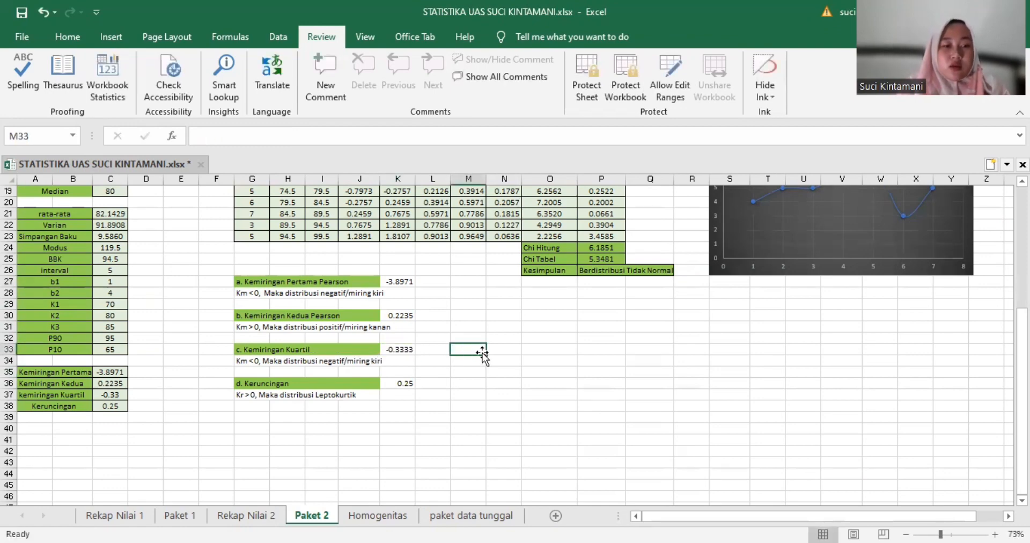
Examine the Keruncingan formula in C38 and the Kemiringan Kuartil formula in C37.
{"action": "left_click", "coordinate": [114, 395]}
{"action": "left_click", "coordinate": [114, 406]}
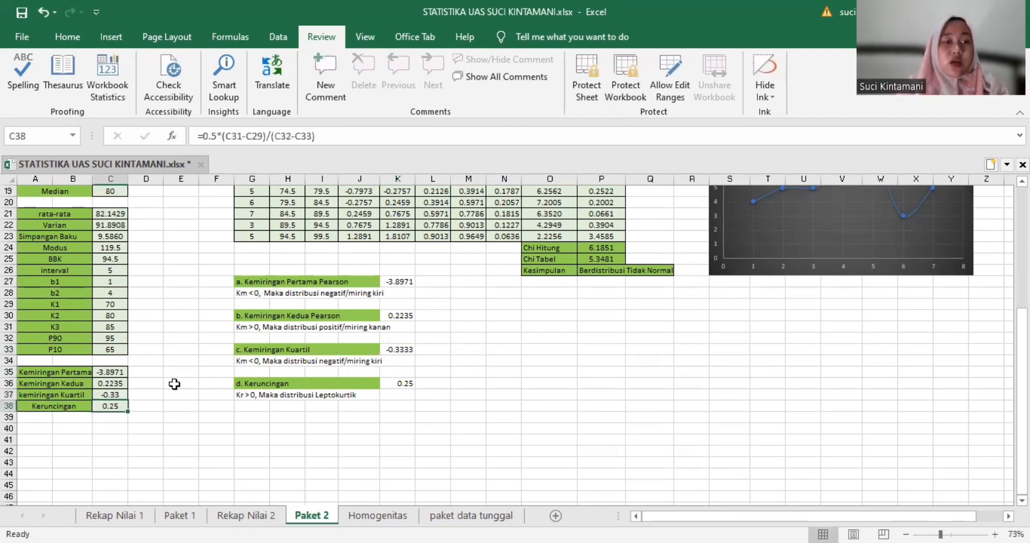
{"action": "left_click", "coordinate": [120, 395]}
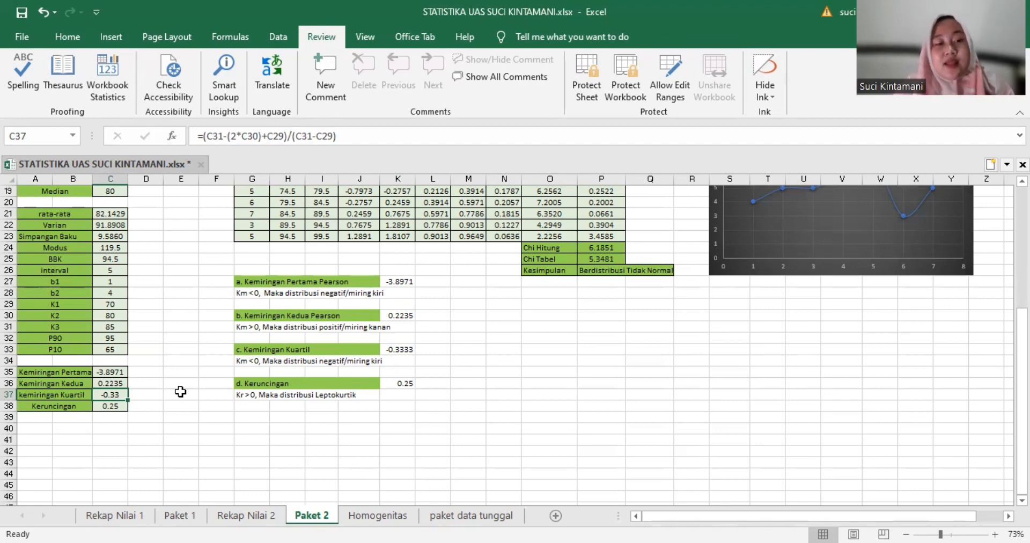
Examine the K1 quartile formula in C29 and the data range A1:D10 that it references.
{"action": "double_click", "coordinate": [108, 305]}
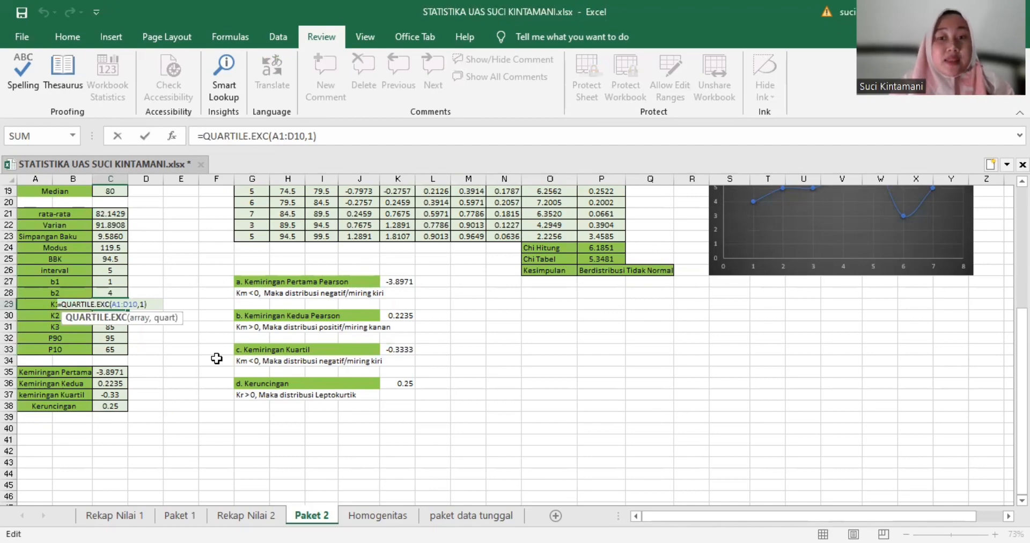
{"action": "scroll", "coordinate": [216, 359], "scroll_direction": "up", "scroll_amount": 6}
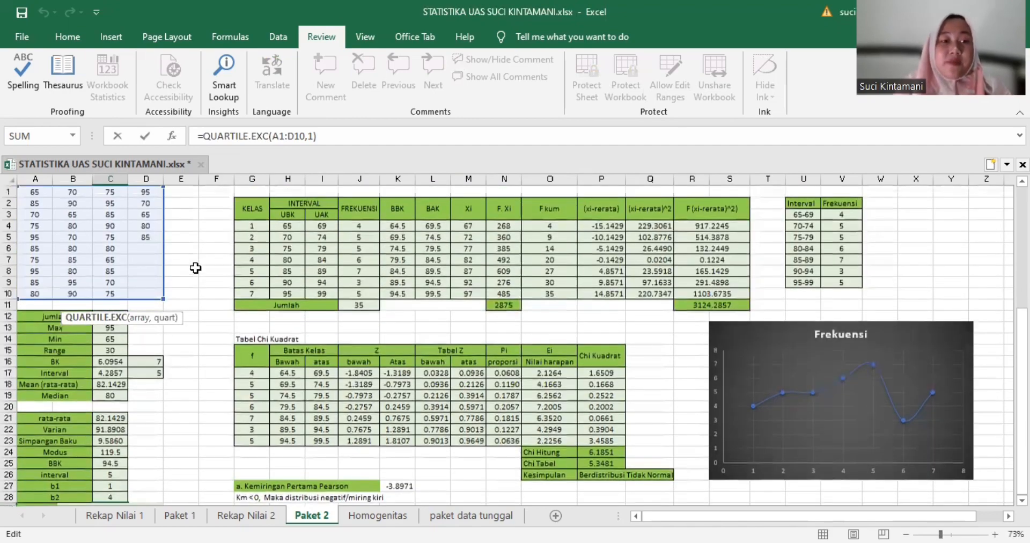
{"action": "scroll", "coordinate": [223, 402], "scroll_direction": "down", "scroll_amount": 5}
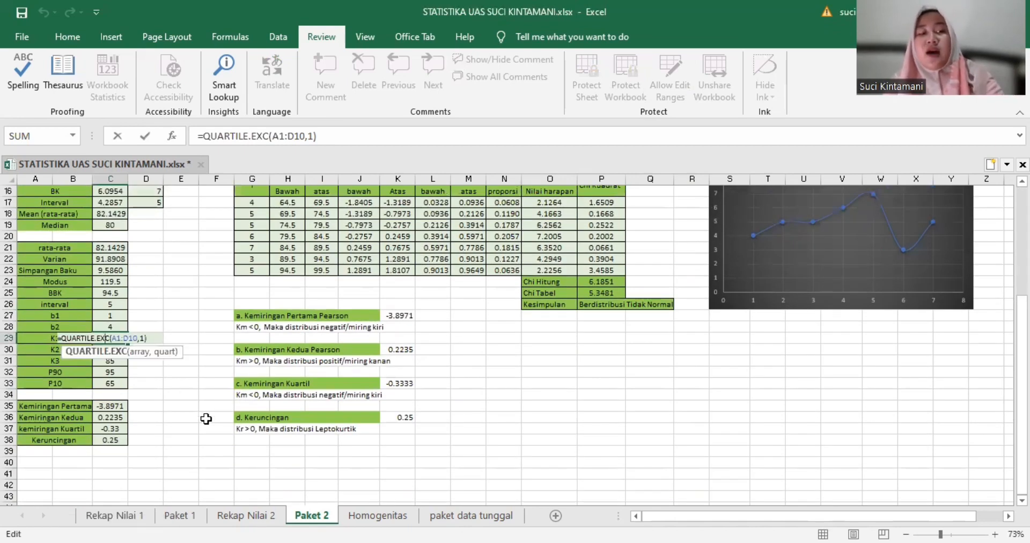
{"action": "key", "text": "Return"}
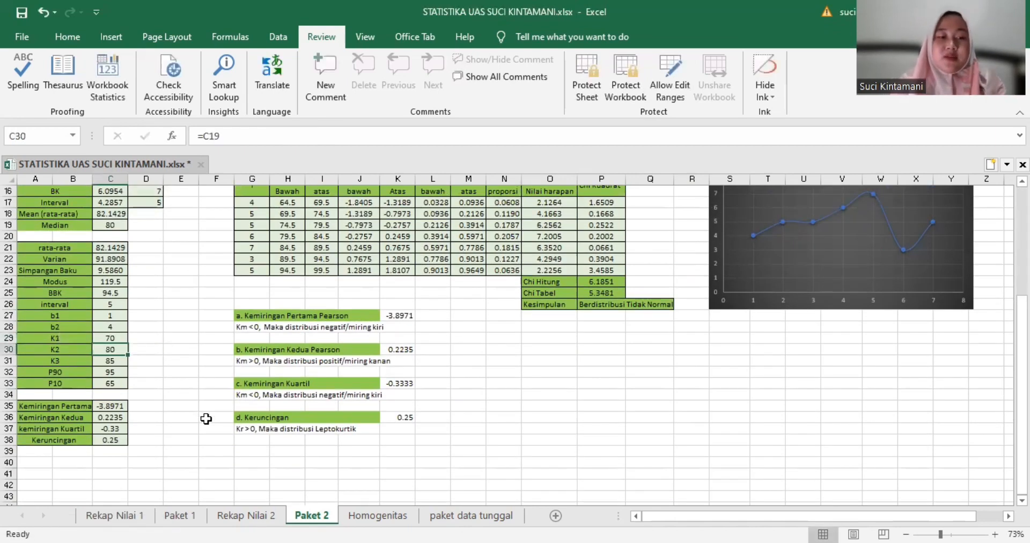
Examine the K2 formula in C30 and the K3 quartile formula in C31 against the source data.
{"action": "double_click", "coordinate": [111, 351]}
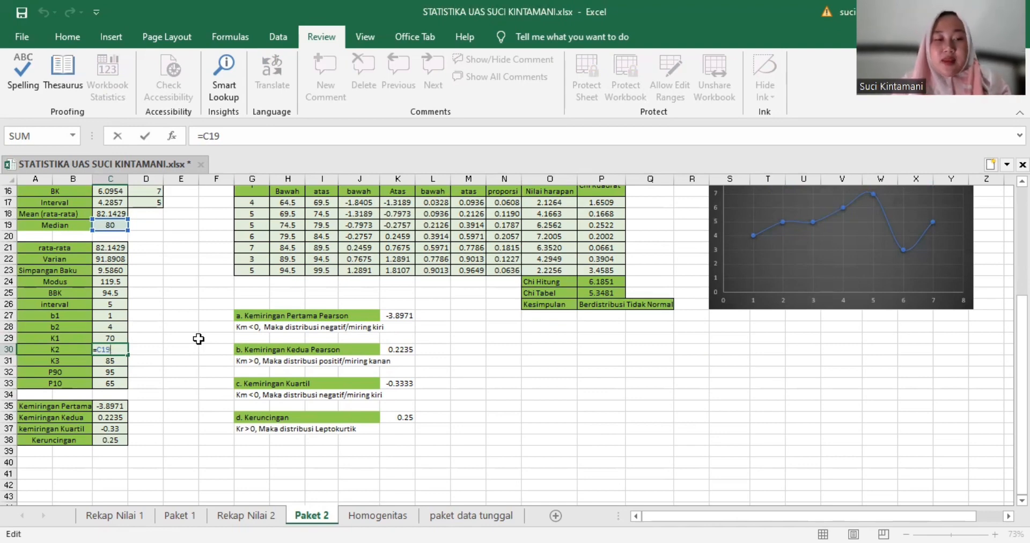
{"action": "key", "text": "Return"}
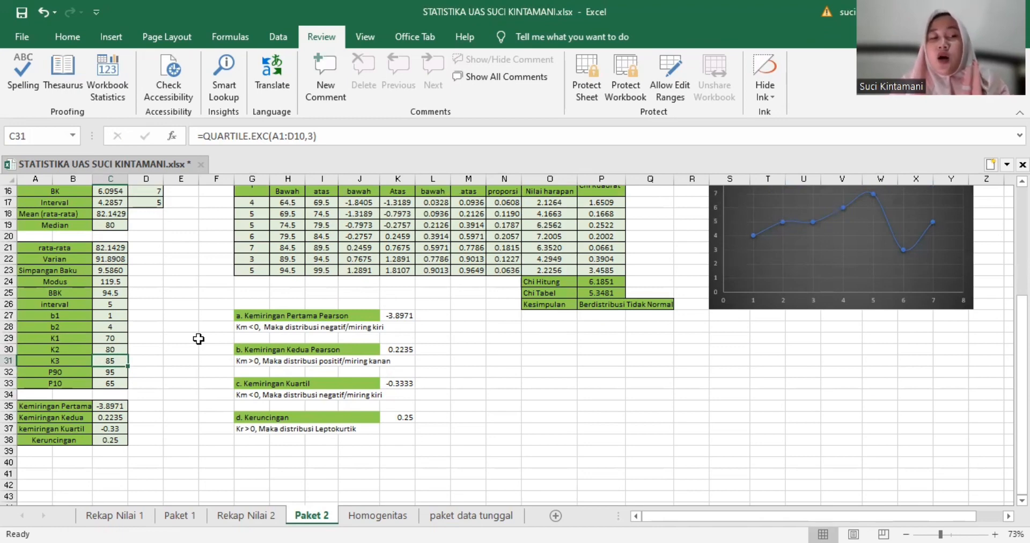
{"action": "scroll", "coordinate": [198, 339], "scroll_direction": "up", "scroll_amount": 5}
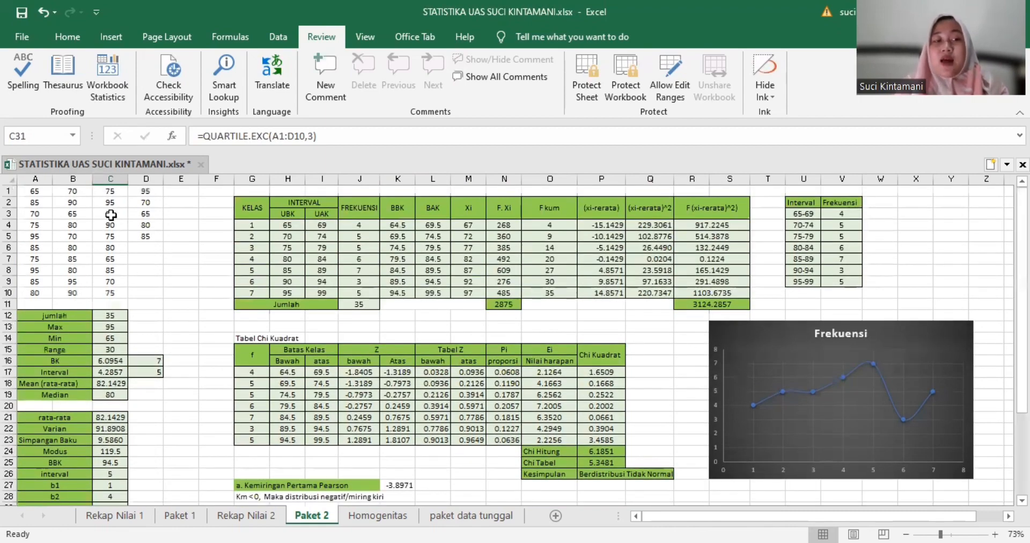
{"action": "scroll", "coordinate": [220, 472], "scroll_direction": "down", "scroll_amount": 3}
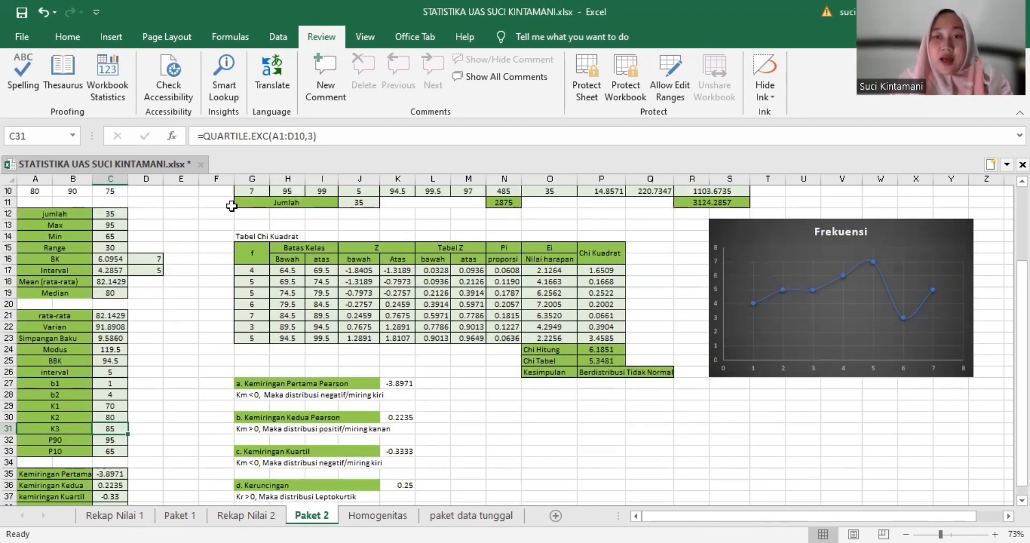
Examine the percentile formulas for P90 in C32 and P10 in C33.
{"action": "left_click", "coordinate": [107, 440]}
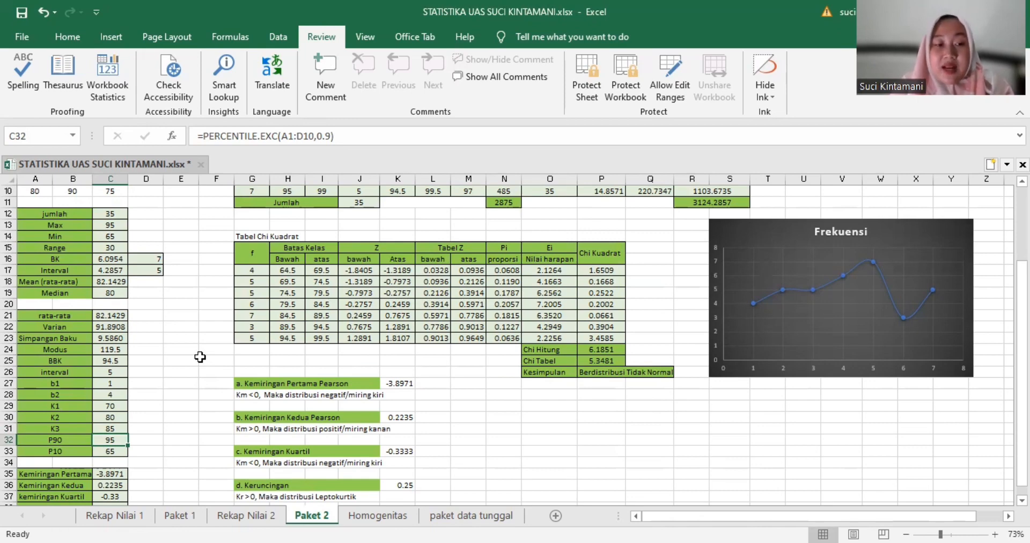
{"action": "left_click", "coordinate": [106, 452]}
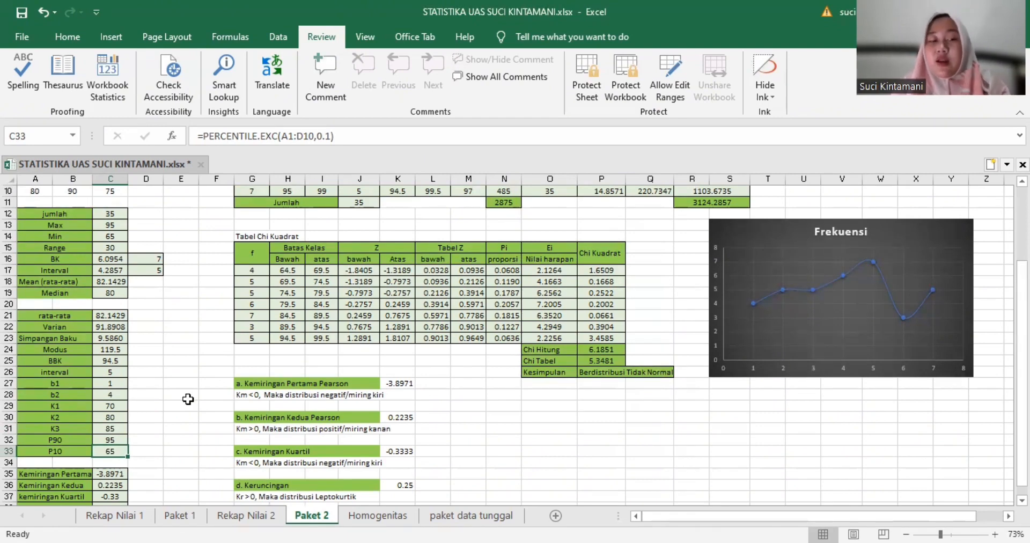
{"action": "scroll", "coordinate": [253, 398], "scroll_direction": "down", "scroll_amount": 3}
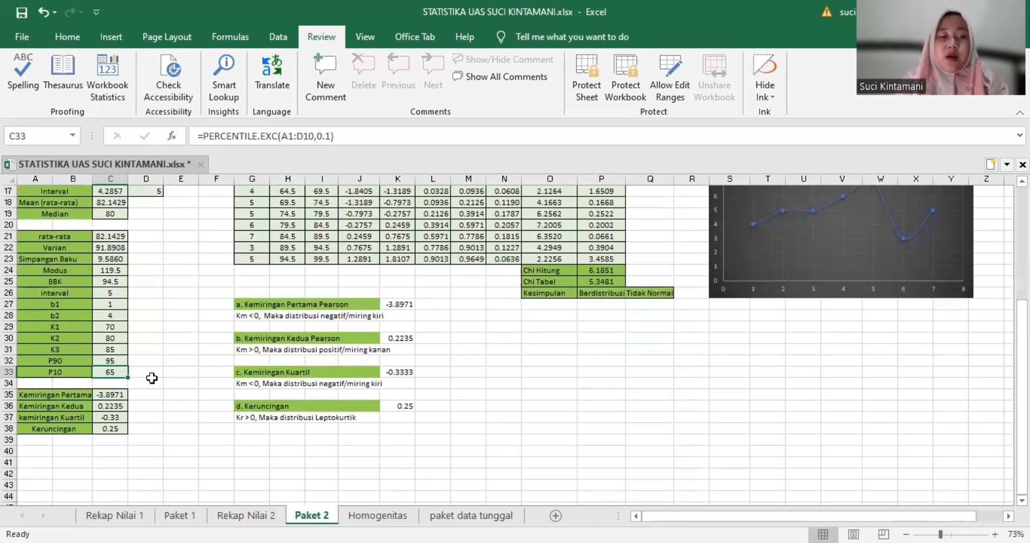
Compare the Keruncingan formula in C38 with the Kemiringan Kuartil formula in C37.
{"action": "left_click", "coordinate": [110, 424]}
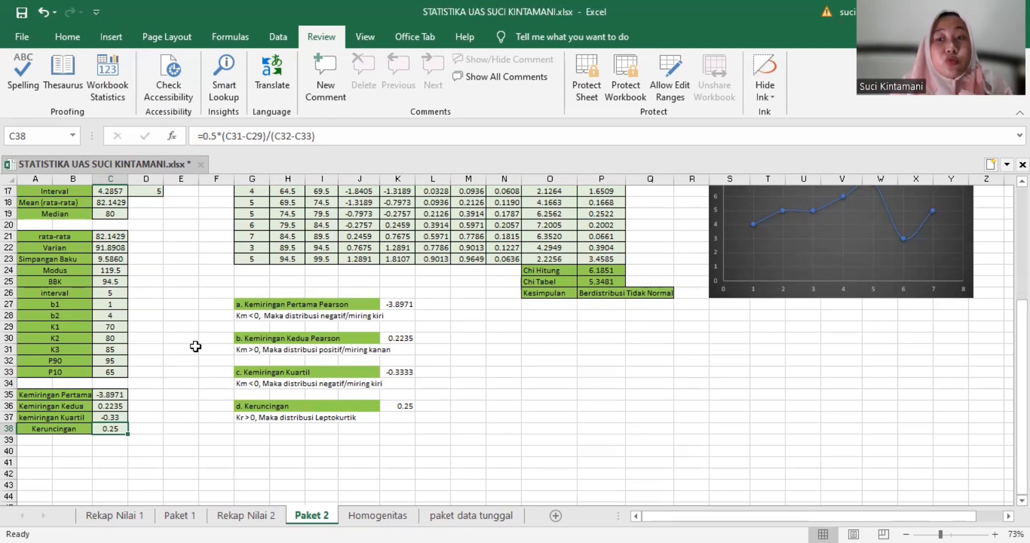
{"action": "left_click", "coordinate": [105, 414]}
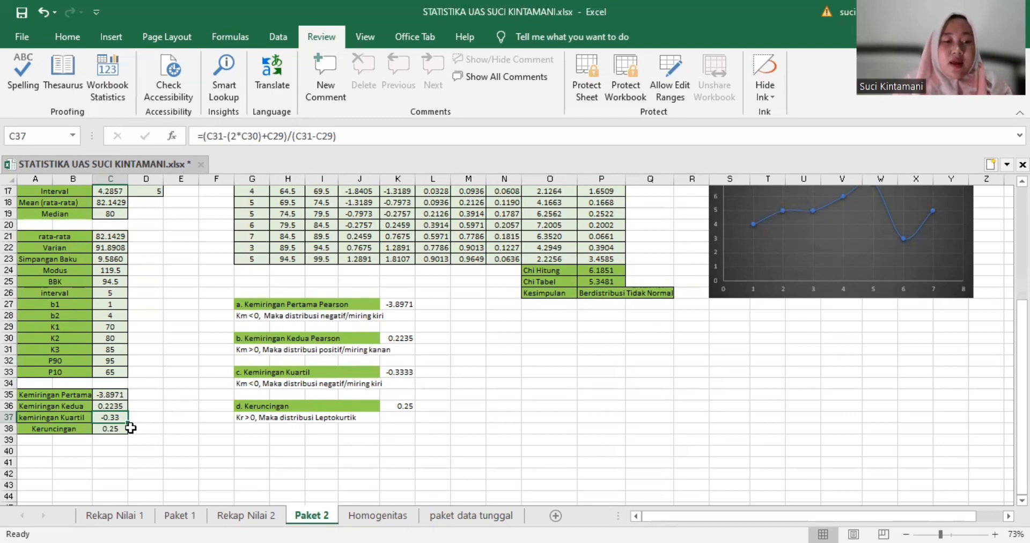
{"action": "left_click", "coordinate": [111, 429]}
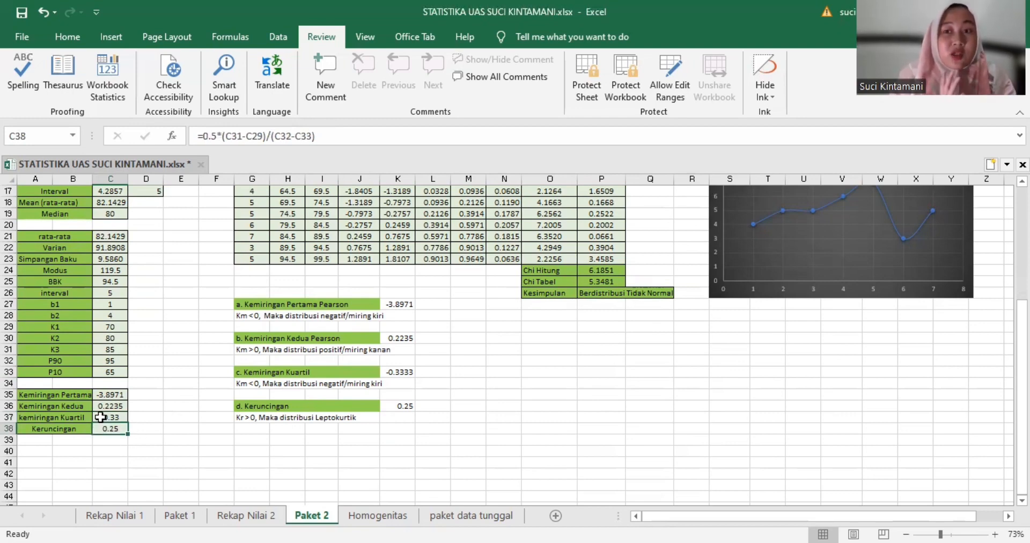
{"action": "left_click", "coordinate": [101, 417]}
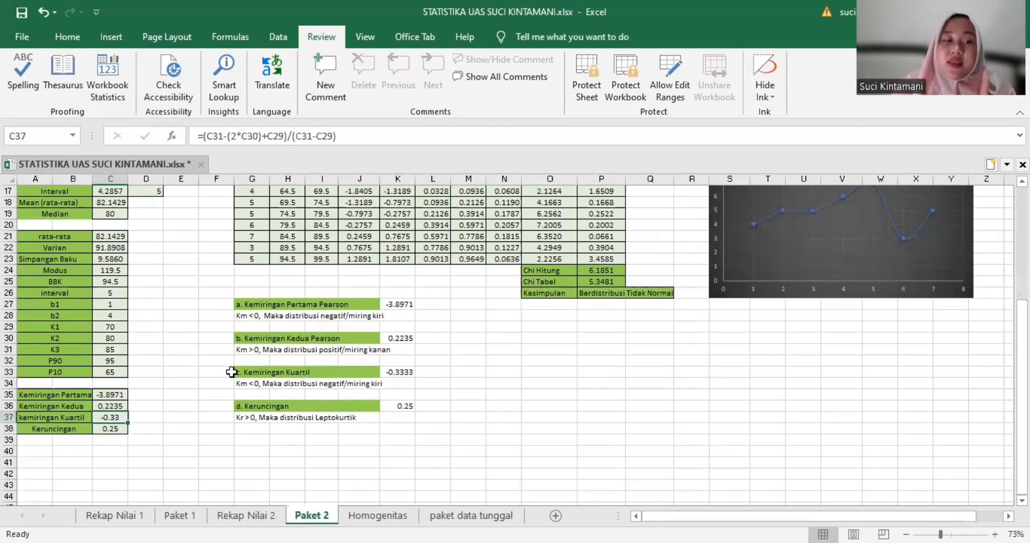
Trace the quartile cells referenced by the Kemiringan Kuartil formula in C37, and recheck the Keruncingan formula in C38.
{"action": "double_click", "coordinate": [110, 414]}
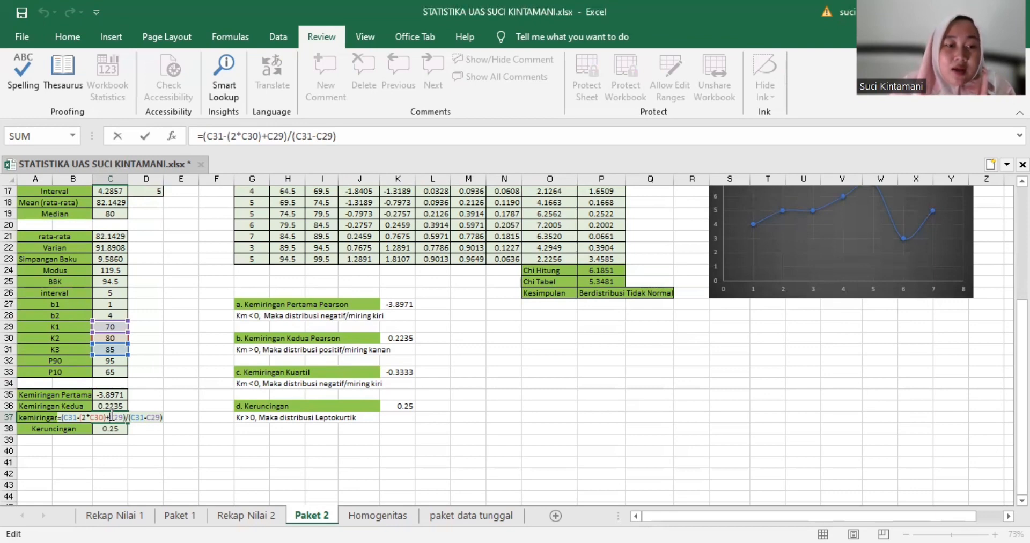
{"action": "left_click", "coordinate": [403, 31]}
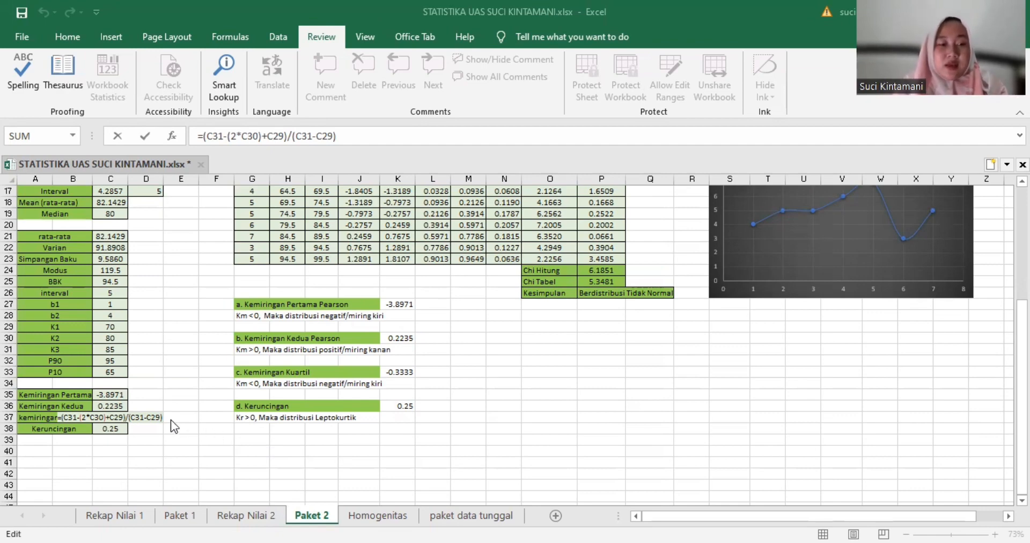
{"action": "left_click", "coordinate": [157, 417]}
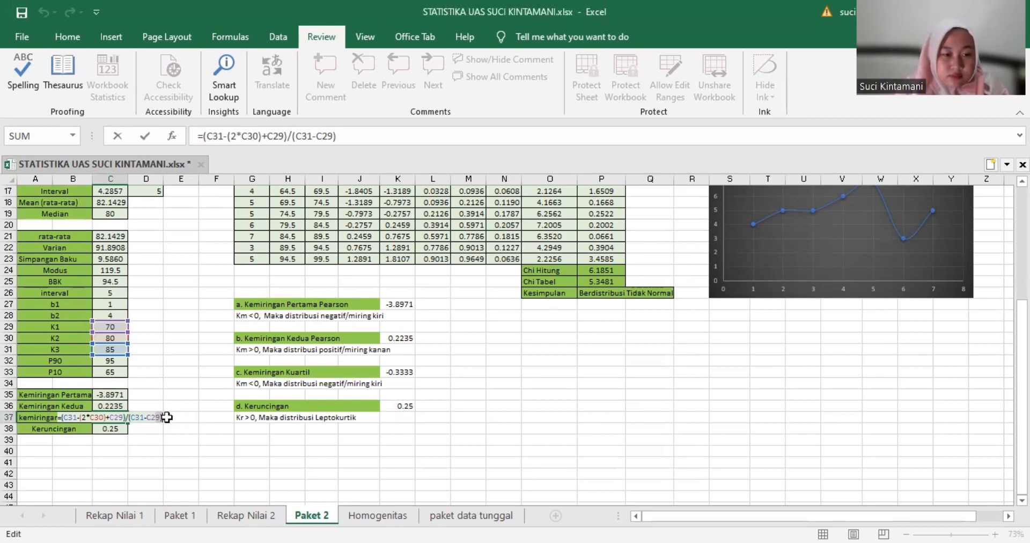
{"action": "left_click", "coordinate": [167, 417]}
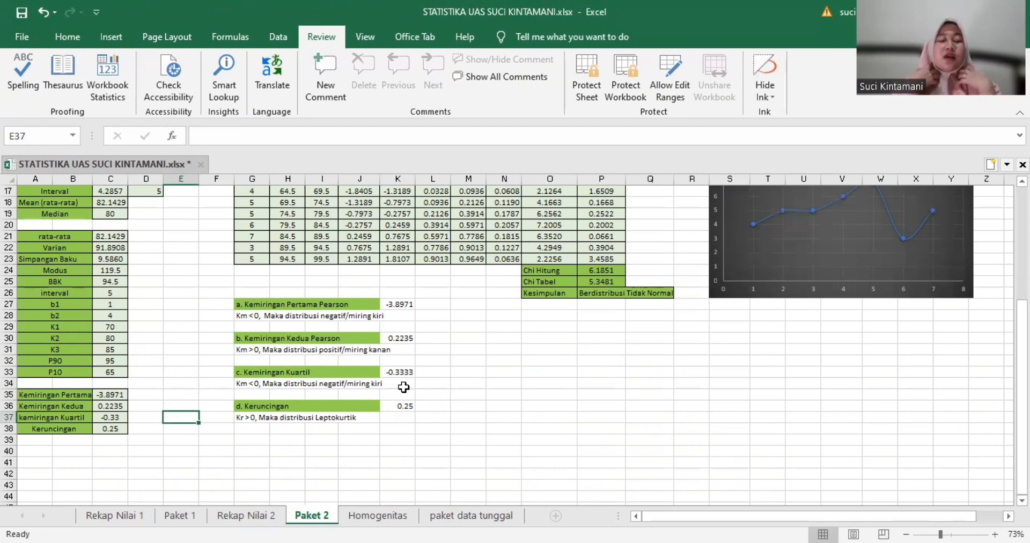
{"action": "left_click", "coordinate": [103, 429]}
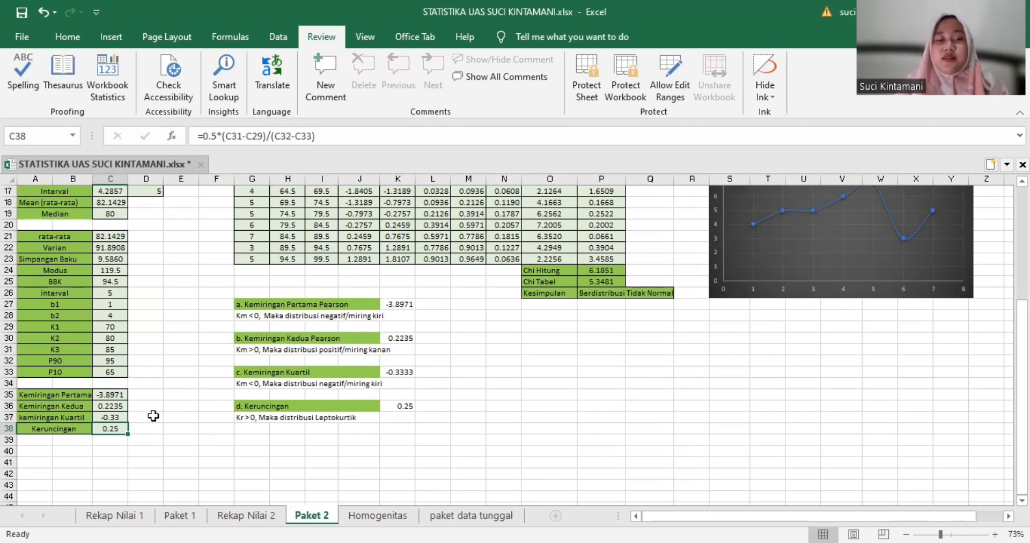
{"action": "left_click", "coordinate": [149, 437]}
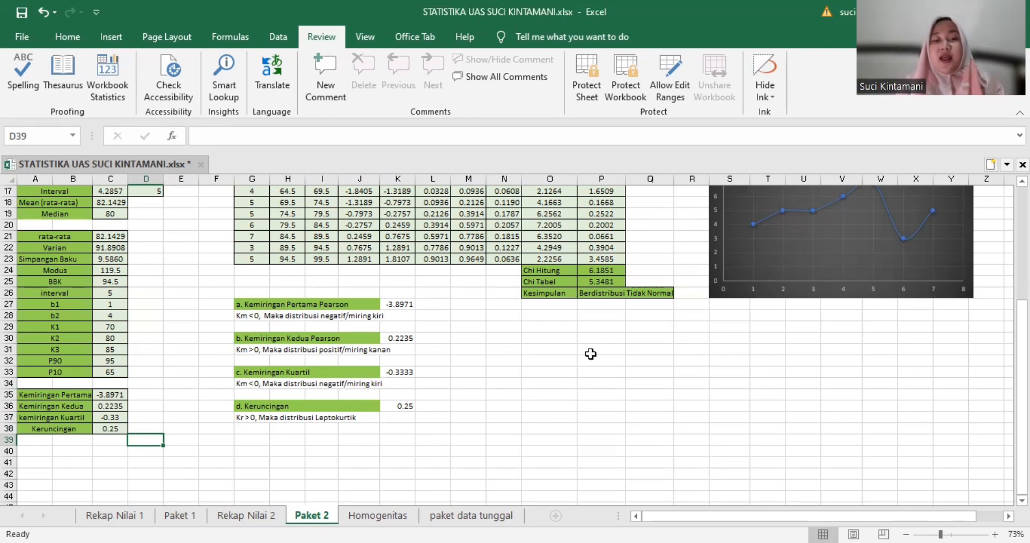
Select the interval and frequency table U2:V9 and view the scatter chart types available for it, without inserting a chart.
{"action": "scroll", "coordinate": [590, 352], "scroll_direction": "up", "scroll_amount": 5}
{"action": "left_click", "coordinate": [803, 214]}
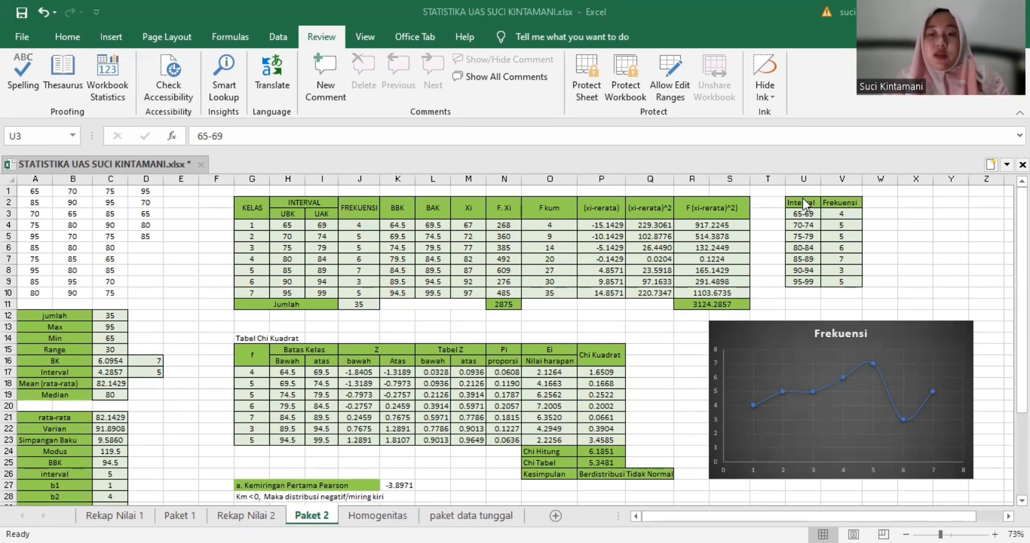
{"action": "left_click", "coordinate": [802, 213]}
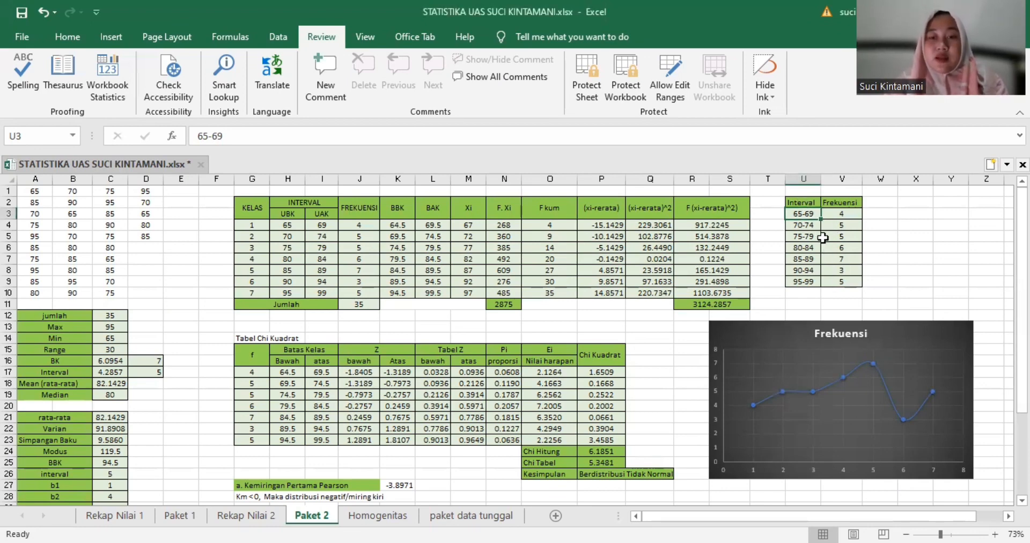
{"action": "left_click_drag", "start_coordinate": [811, 202], "coordinate": [838, 282]}
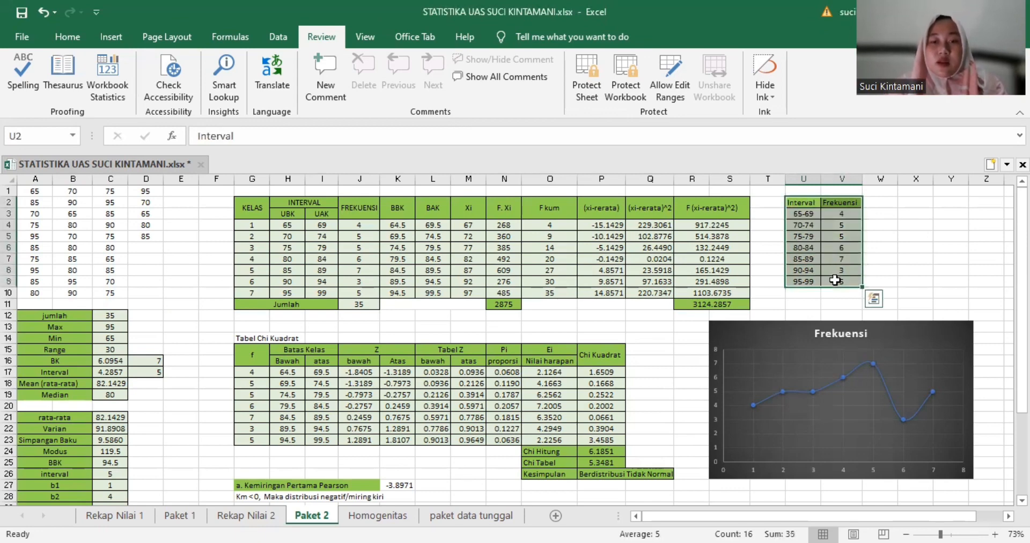
{"action": "left_click", "coordinate": [111, 36]}
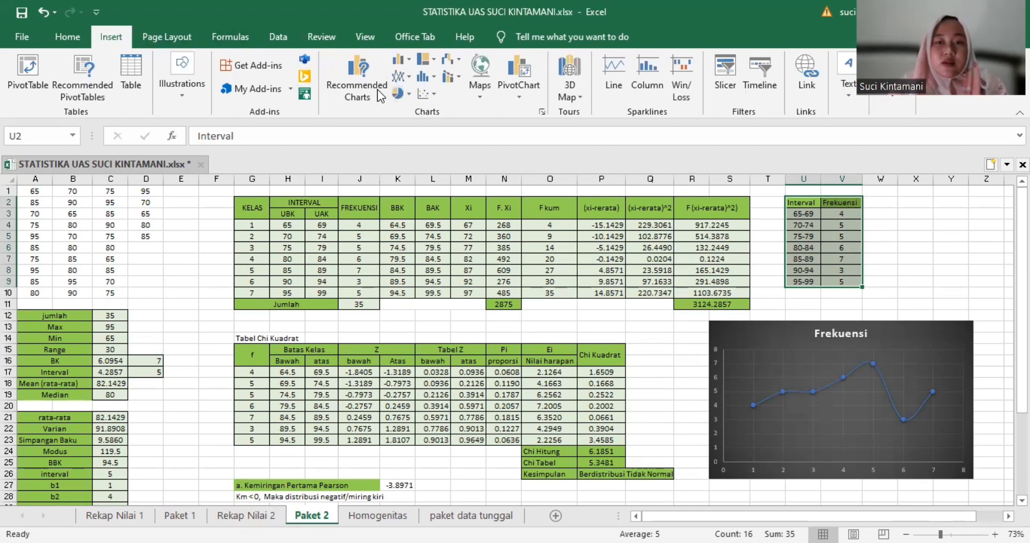
{"action": "left_click", "coordinate": [430, 95]}
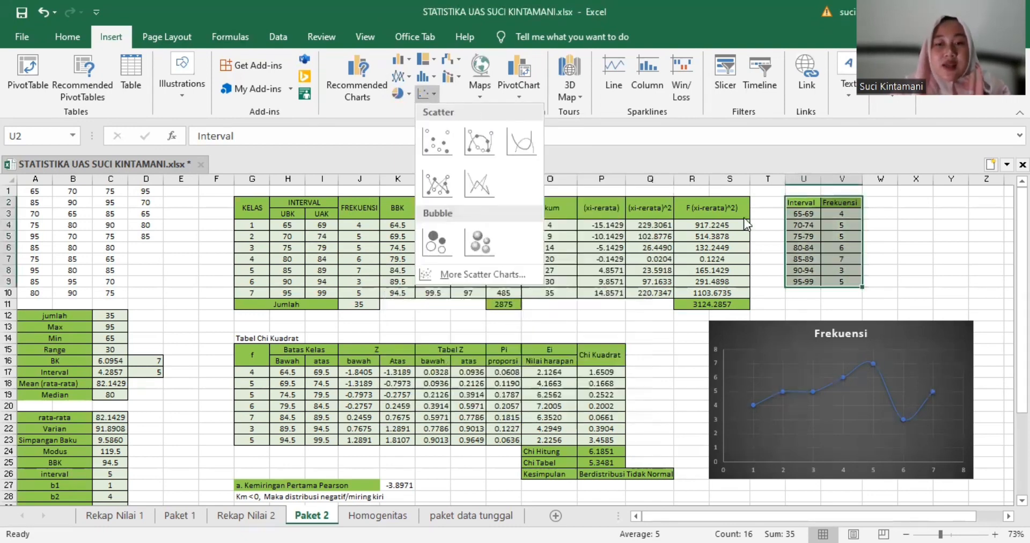
{"action": "left_click", "coordinate": [957, 247]}
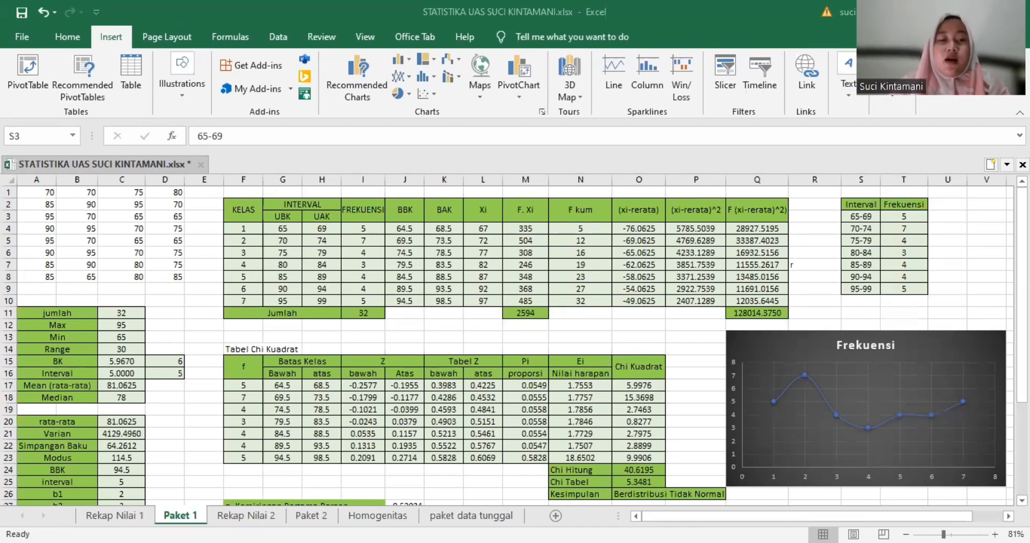
Examine the Chi Hitung, Chi Tabel and Kesimpulan formulas in O24 to O26 on the Paket 1 sheet.
{"action": "scroll", "coordinate": [385, 398], "scroll_direction": "down", "scroll_amount": 4}
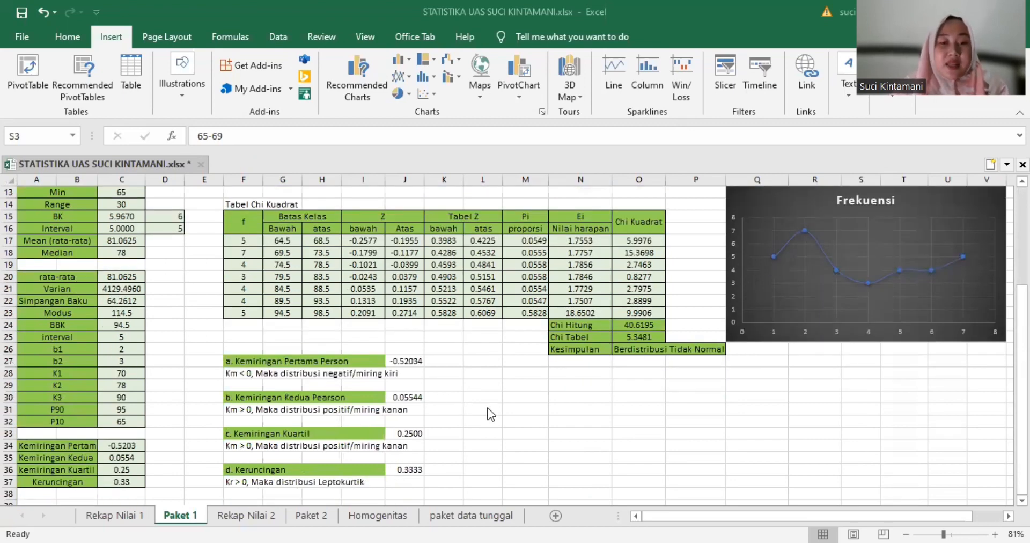
{"action": "left_click", "coordinate": [653, 325]}
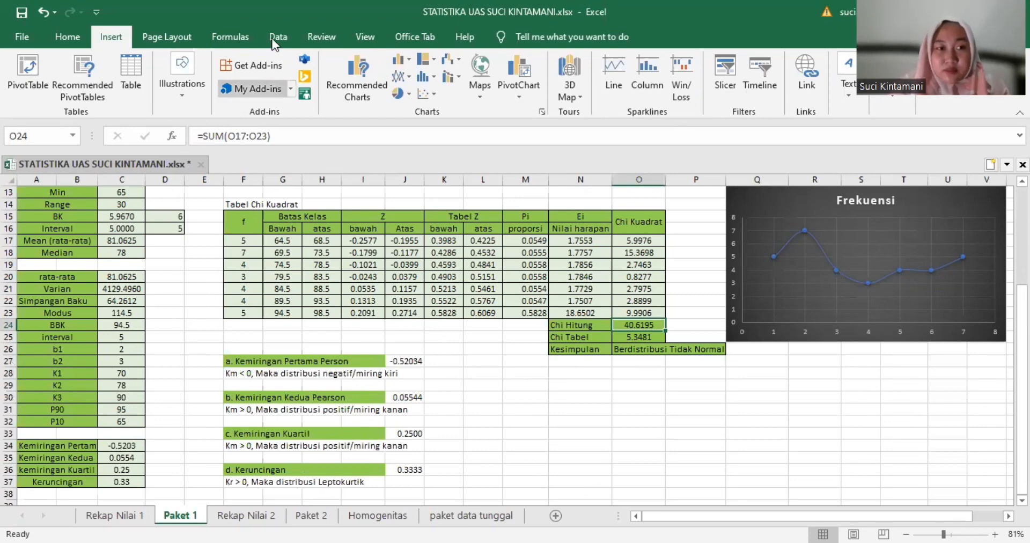
{"action": "left_click", "coordinate": [633, 337]}
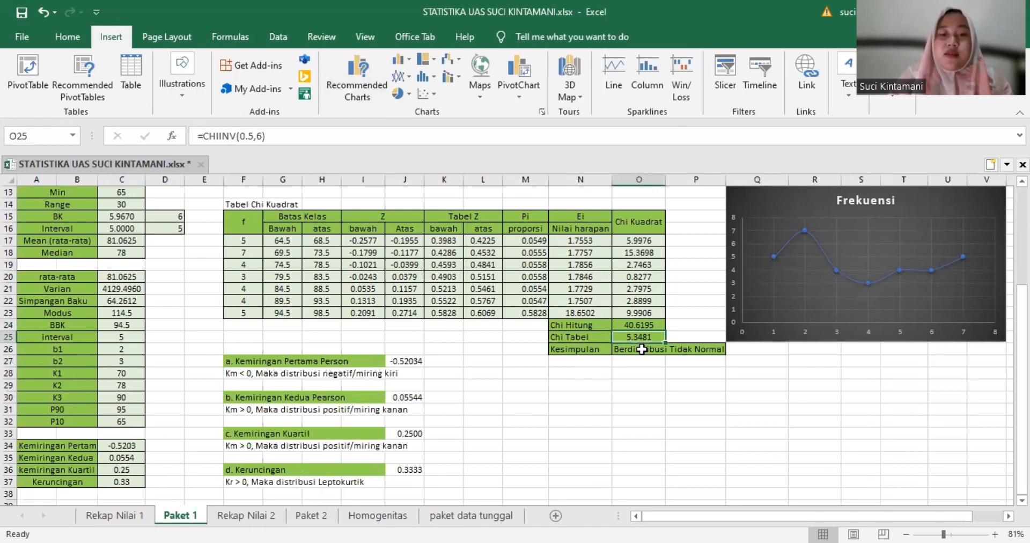
{"action": "double_click", "coordinate": [641, 349]}
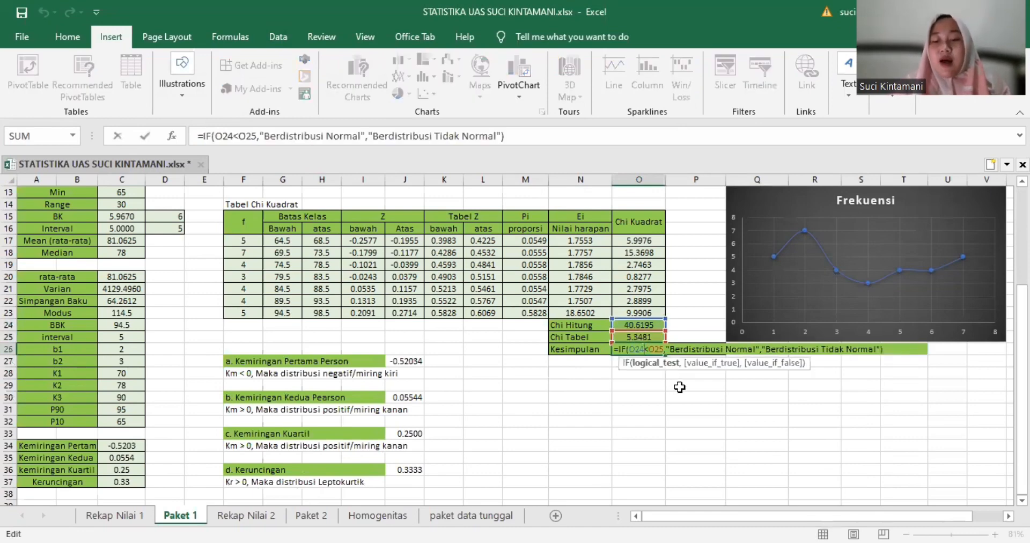
{"action": "key", "text": "Return"}
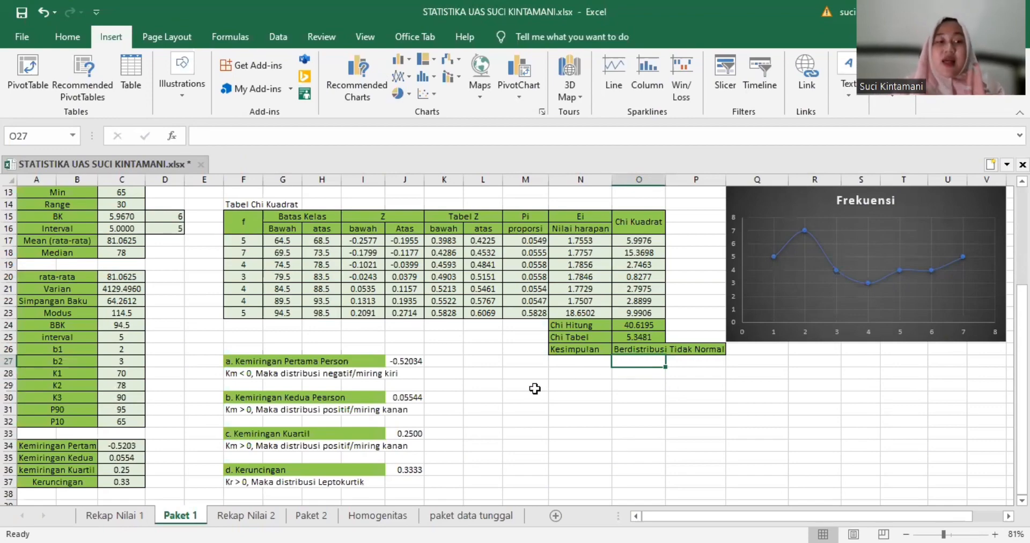
{"action": "scroll", "coordinate": [535, 389], "scroll_direction": "down", "scroll_amount": 3}
{"action": "scroll", "coordinate": [535, 388], "scroll_direction": "up", "scroll_amount": 1}
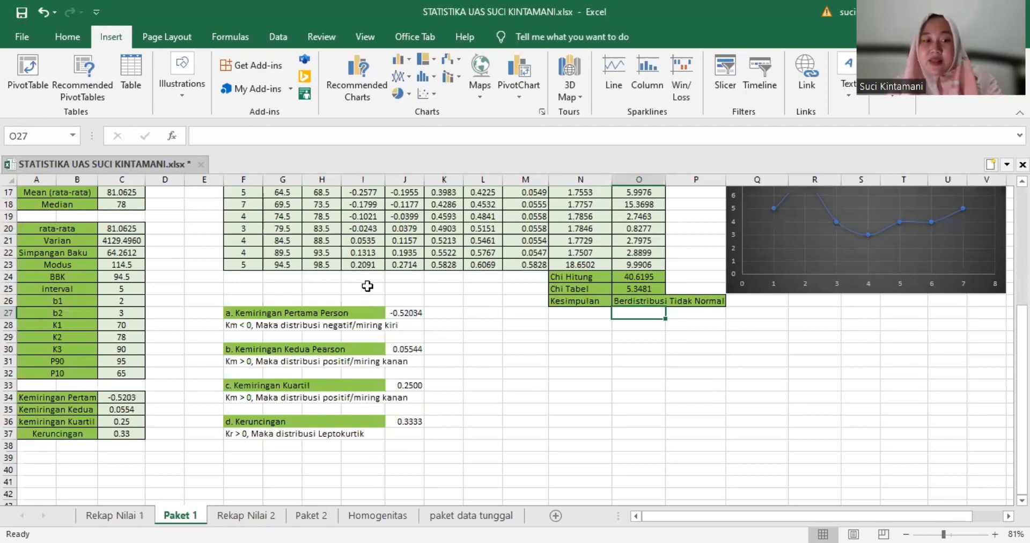
{"action": "scroll", "coordinate": [546, 281], "scroll_direction": "up", "scroll_amount": 5}
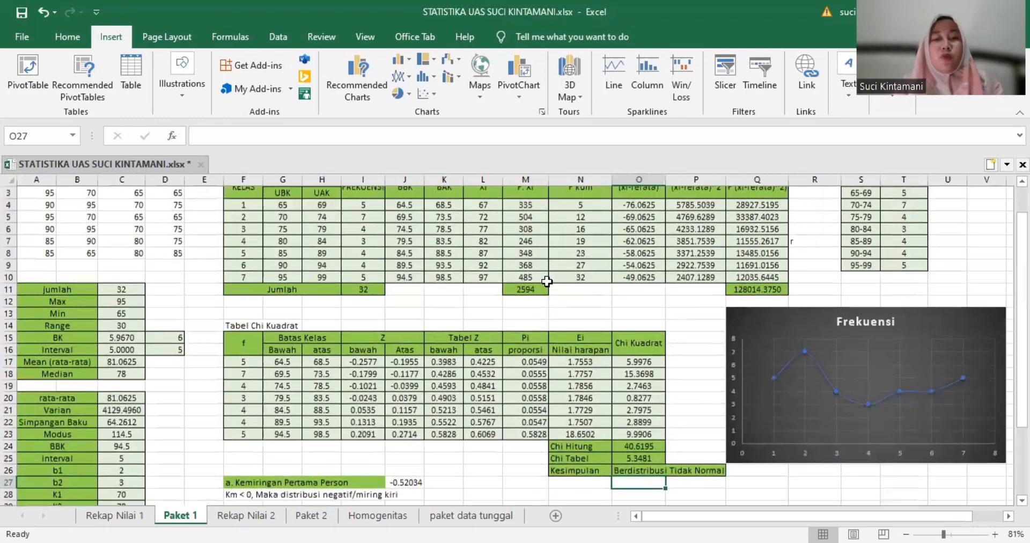
{"action": "left_click", "coordinate": [816, 284]}
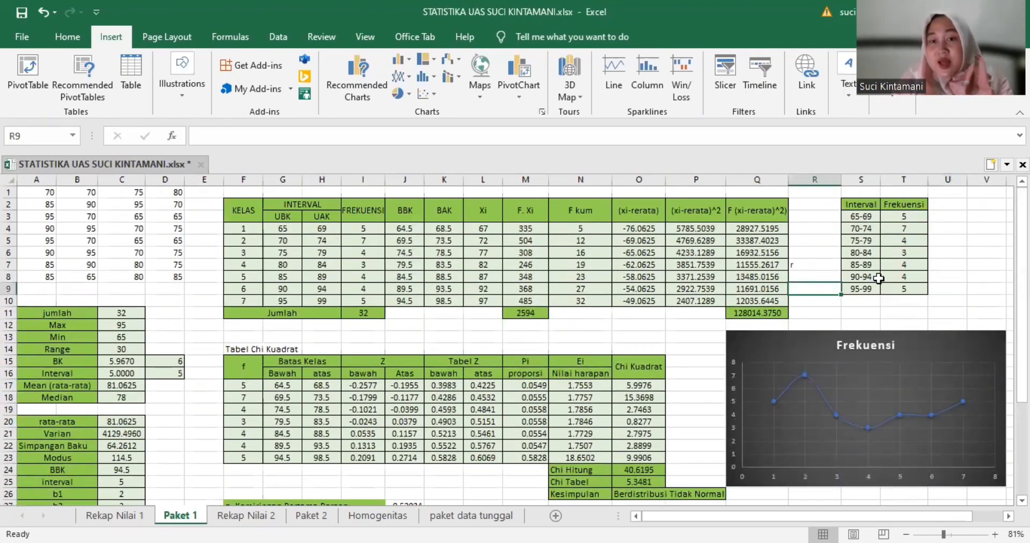
Compare the n value of Kelompok 1 on the Homogenitas sheet with the jumlah cells on the Paket 1 and Paket 2 sheets.
{"action": "left_click", "coordinate": [704, 351]}
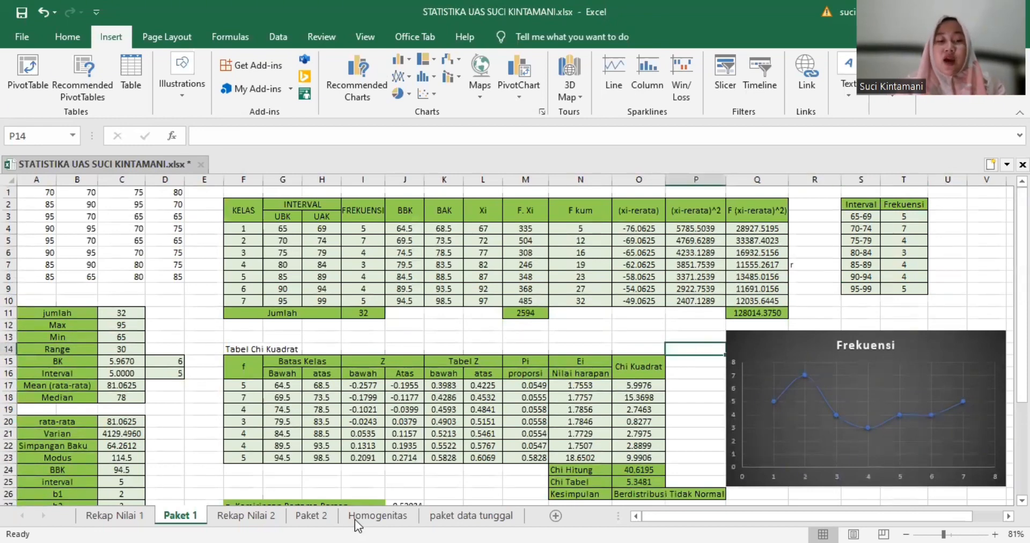
{"action": "left_click", "coordinate": [380, 516]}
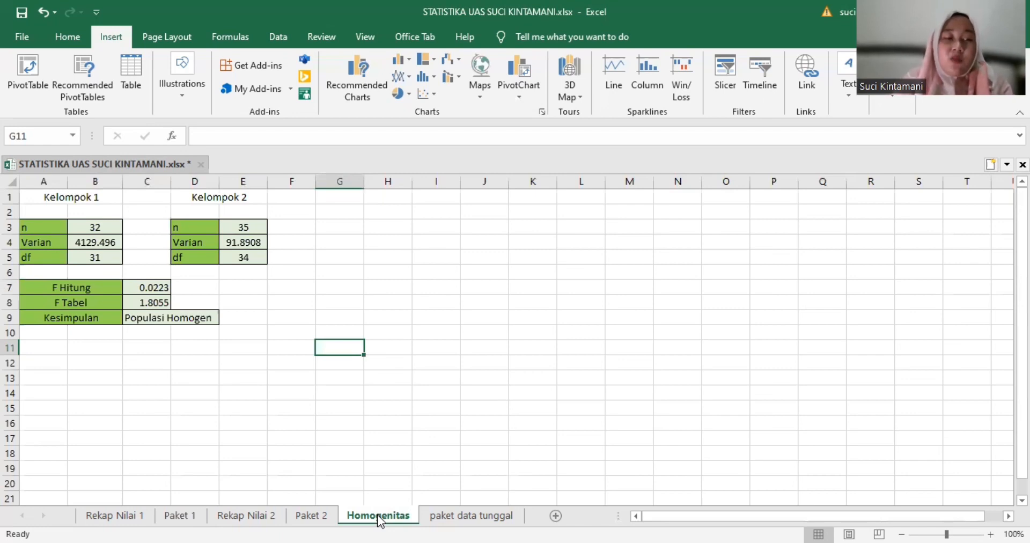
{"action": "double_click", "coordinate": [378, 515]}
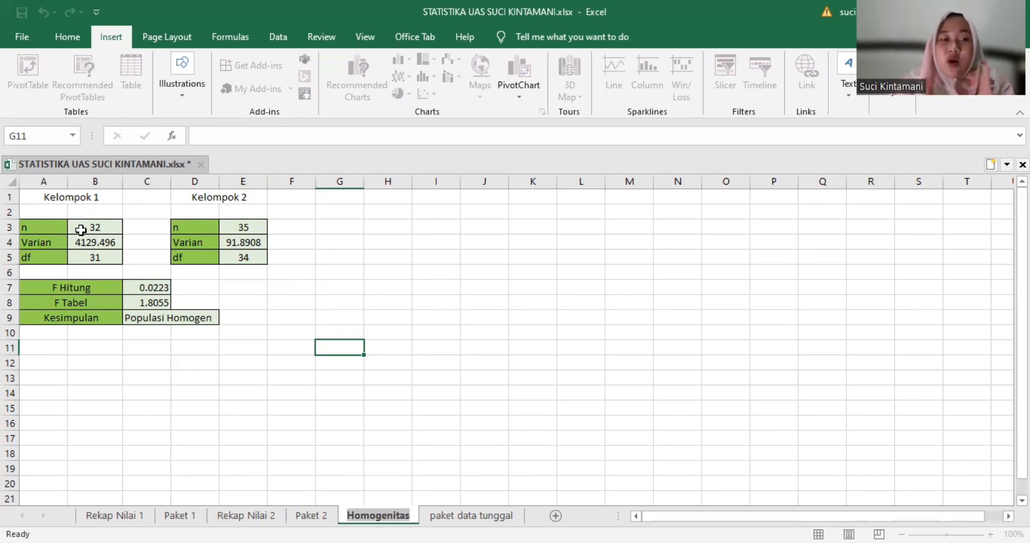
{"action": "left_click", "coordinate": [100, 226]}
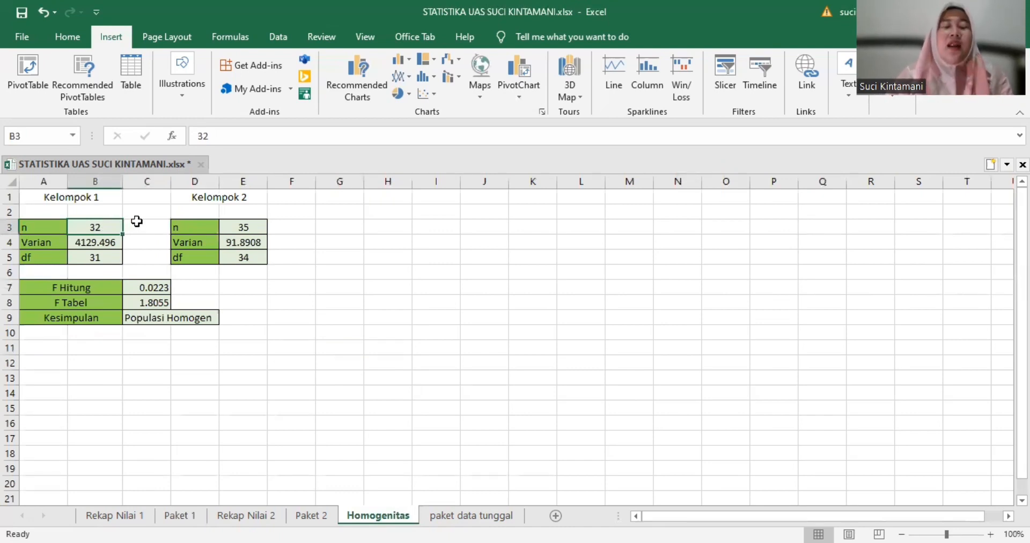
{"action": "left_click", "coordinate": [181, 516]}
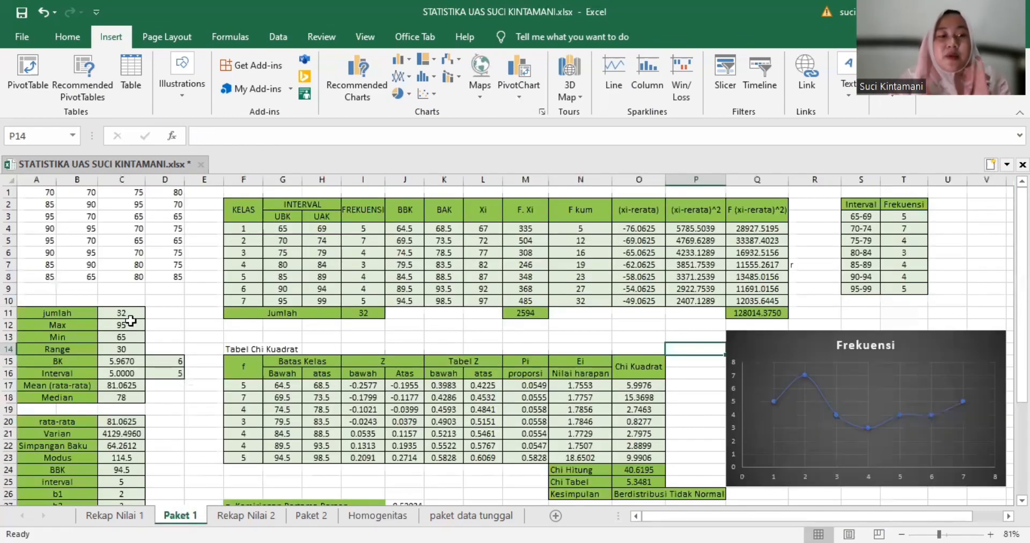
{"action": "left_click", "coordinate": [320, 517]}
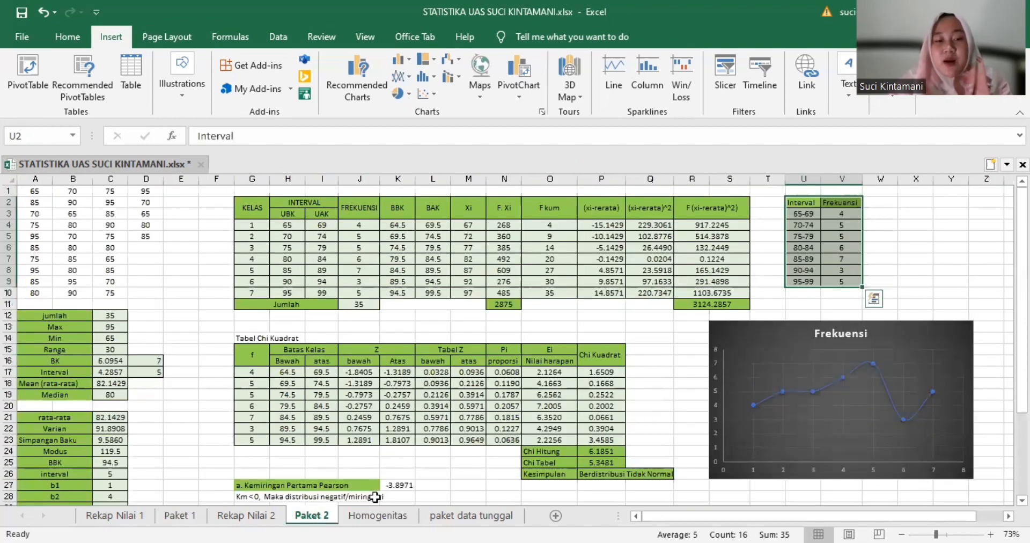
Inspect the Varian values in B4 and E4 on the Homogenitas sheet and trace them to the Varian cells on Paket 1 and Paket 2.
{"action": "left_click", "coordinate": [370, 514]}
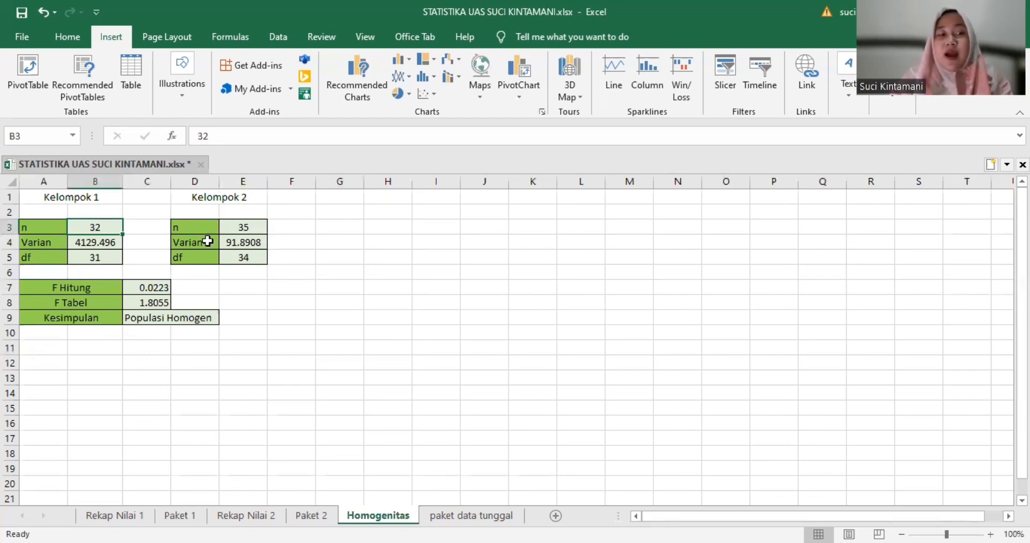
{"action": "left_click", "coordinate": [107, 247]}
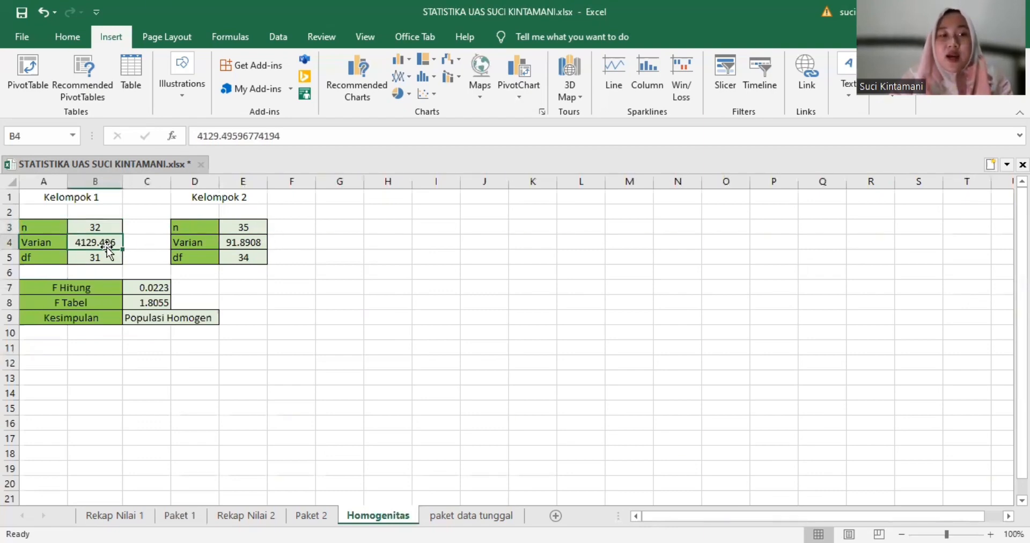
{"action": "left_click", "coordinate": [235, 248]}
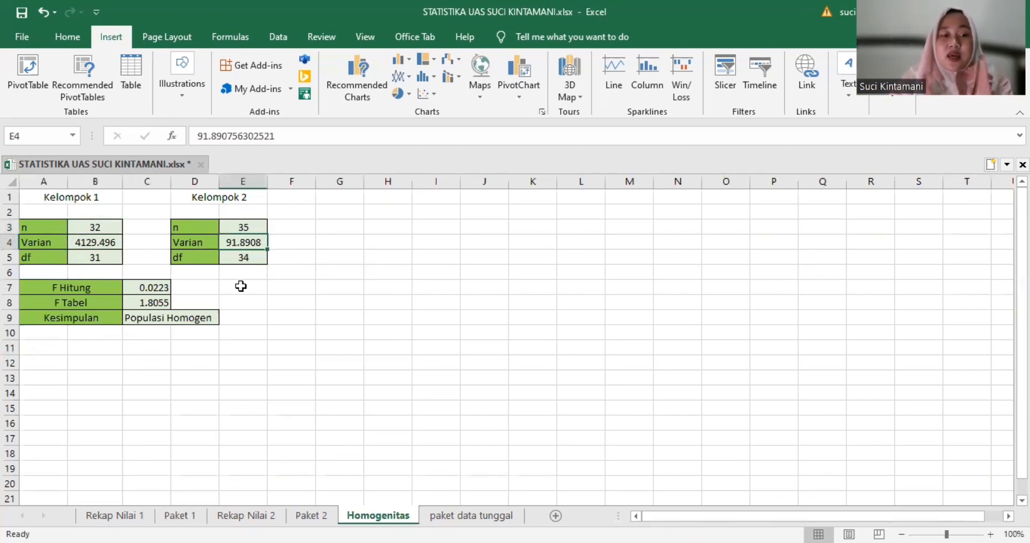
{"action": "left_click", "coordinate": [181, 515]}
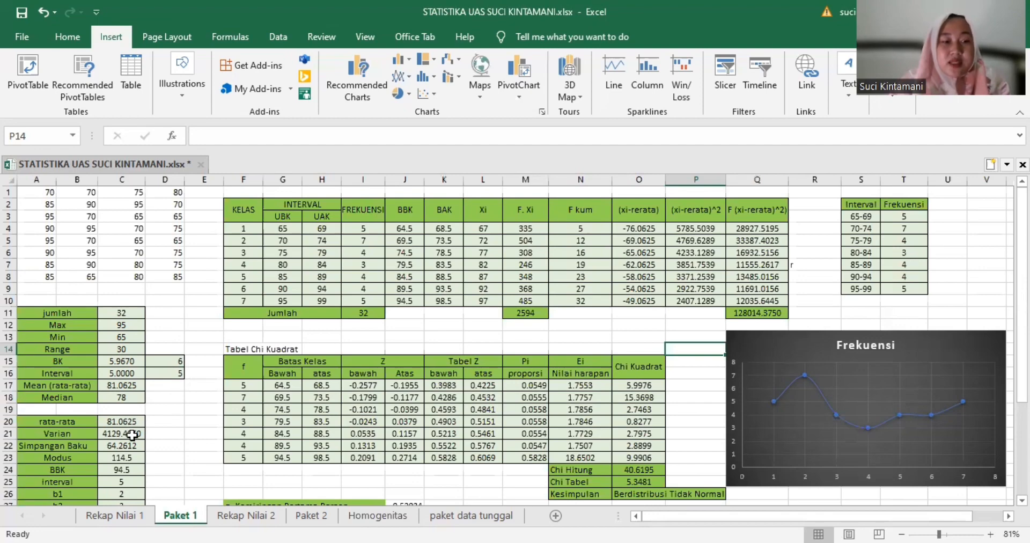
{"action": "left_click", "coordinate": [300, 519]}
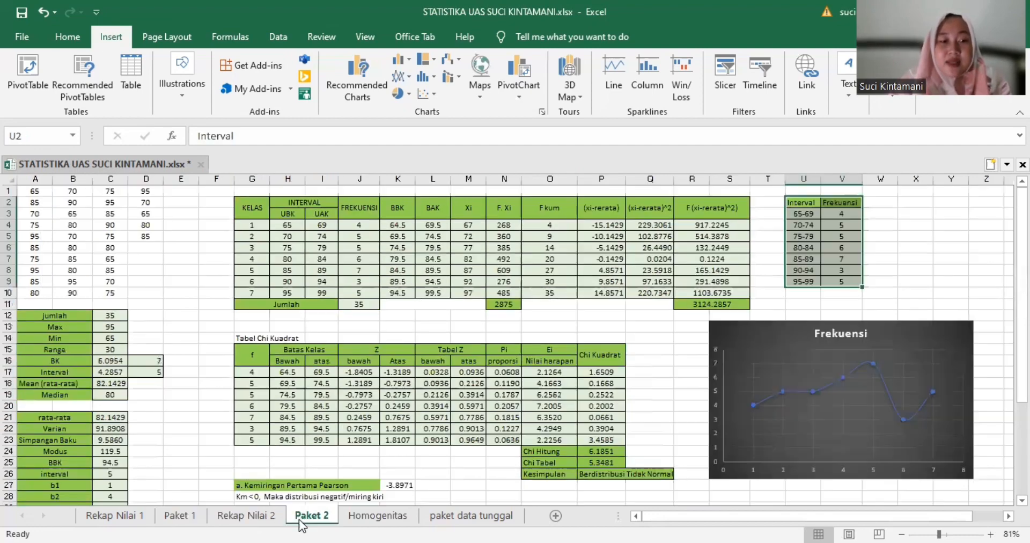
{"action": "left_click", "coordinate": [99, 429]}
Examine the df formulas in B5 and E5 on the Homogenitas sheet against the n values of both groups.
{"action": "left_click", "coordinate": [394, 516]}
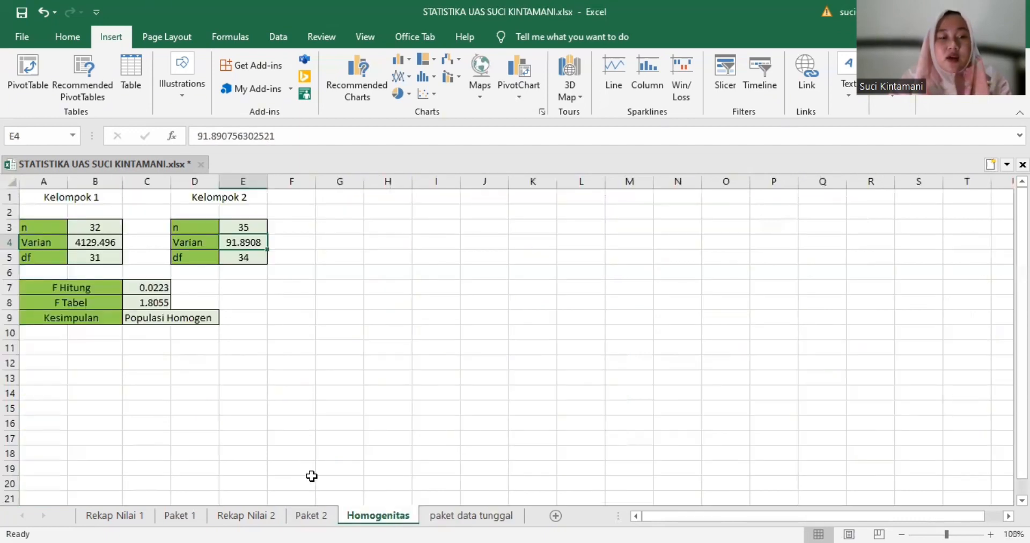
{"action": "left_click", "coordinate": [106, 259]}
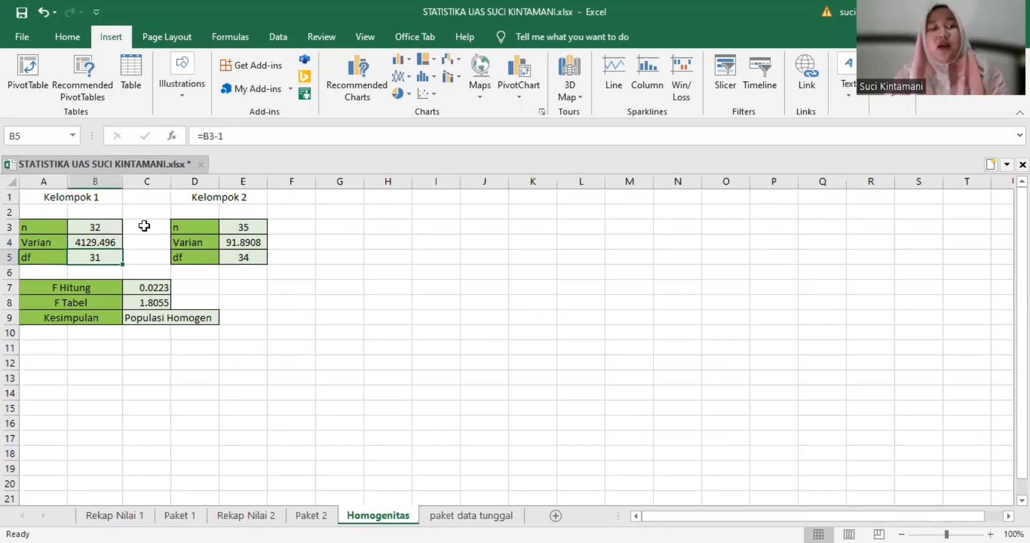
{"action": "left_click", "coordinate": [110, 225]}
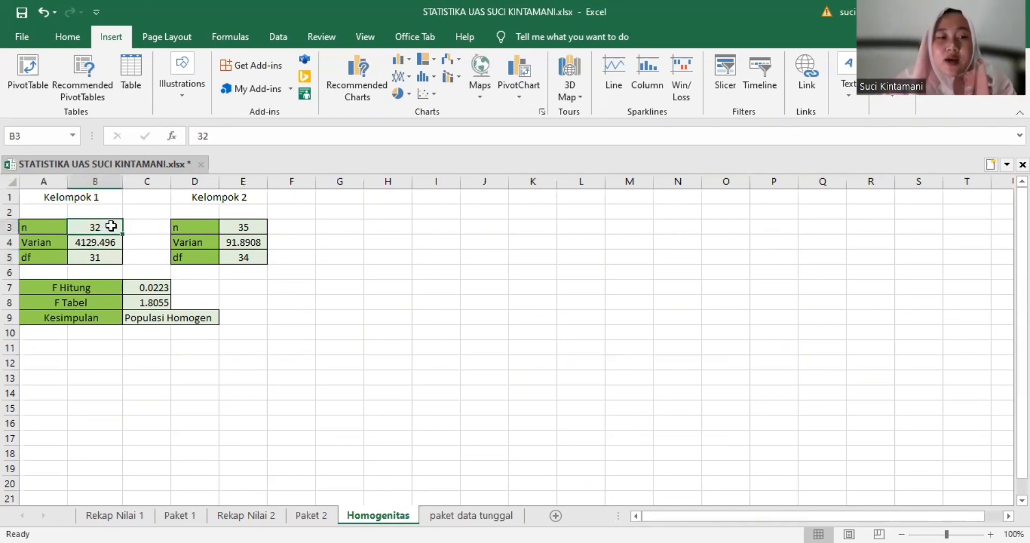
{"action": "left_click", "coordinate": [97, 256]}
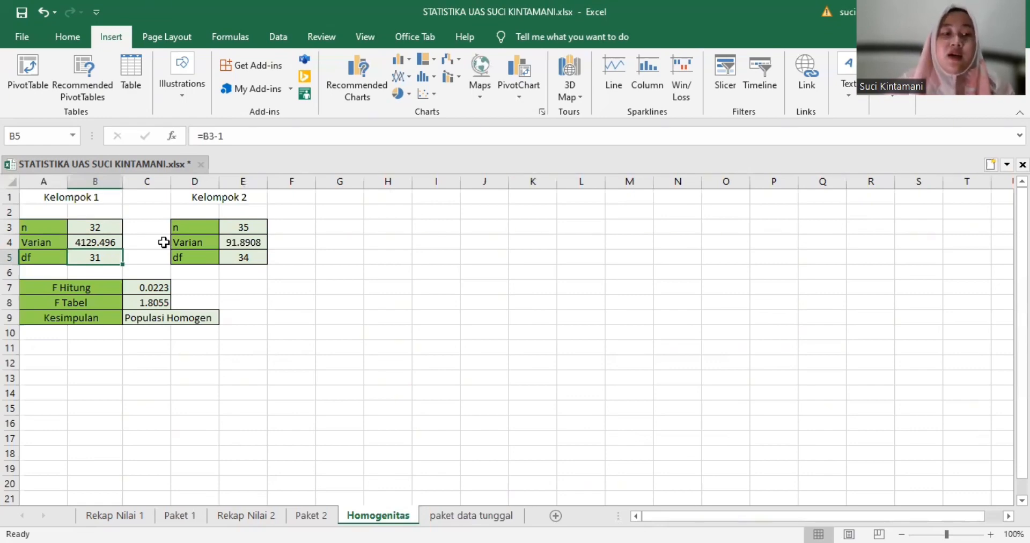
{"action": "left_click", "coordinate": [229, 259]}
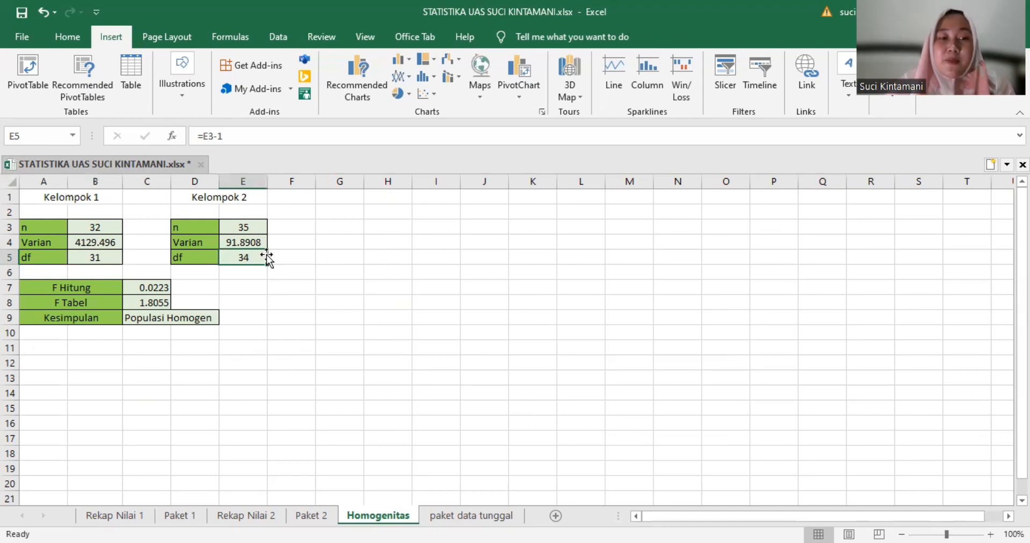
{"action": "left_click", "coordinate": [108, 226]}
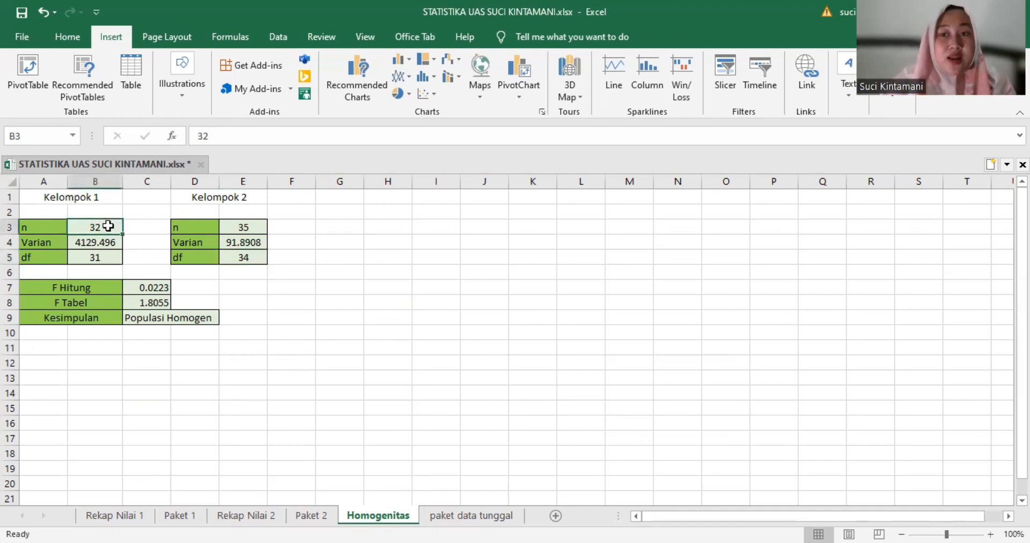
{"action": "left_click", "coordinate": [108, 257]}
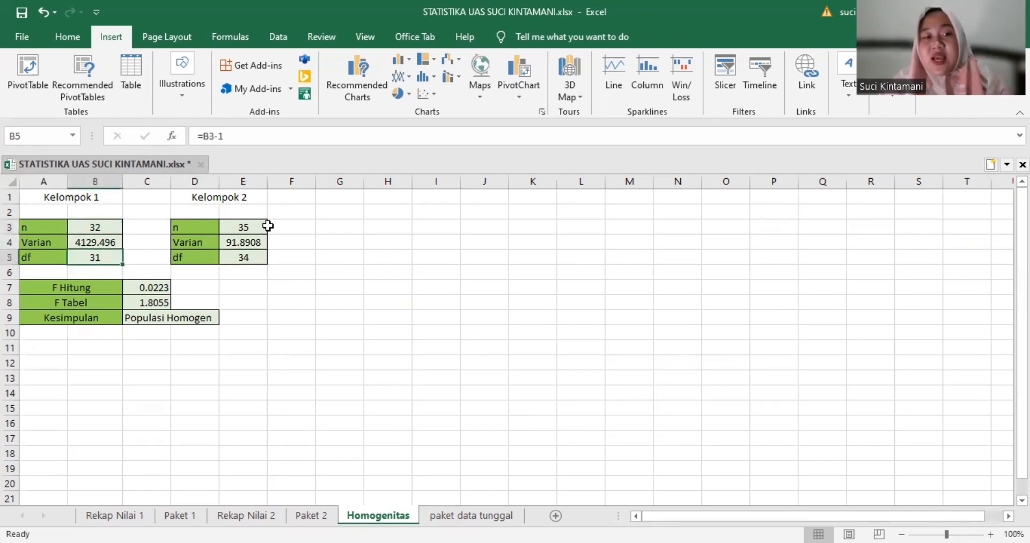
{"action": "left_click", "coordinate": [259, 258]}
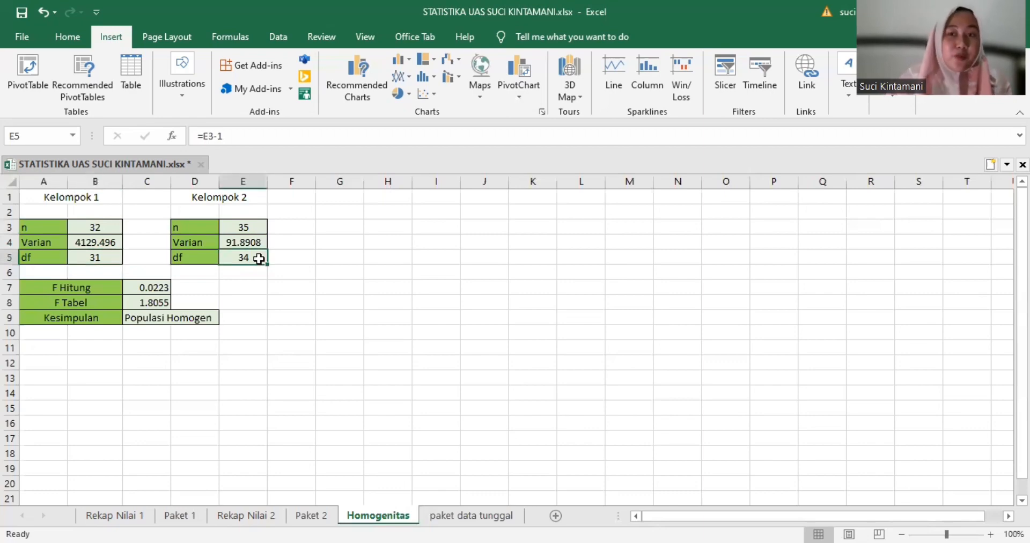
{"action": "left_click", "coordinate": [348, 262]}
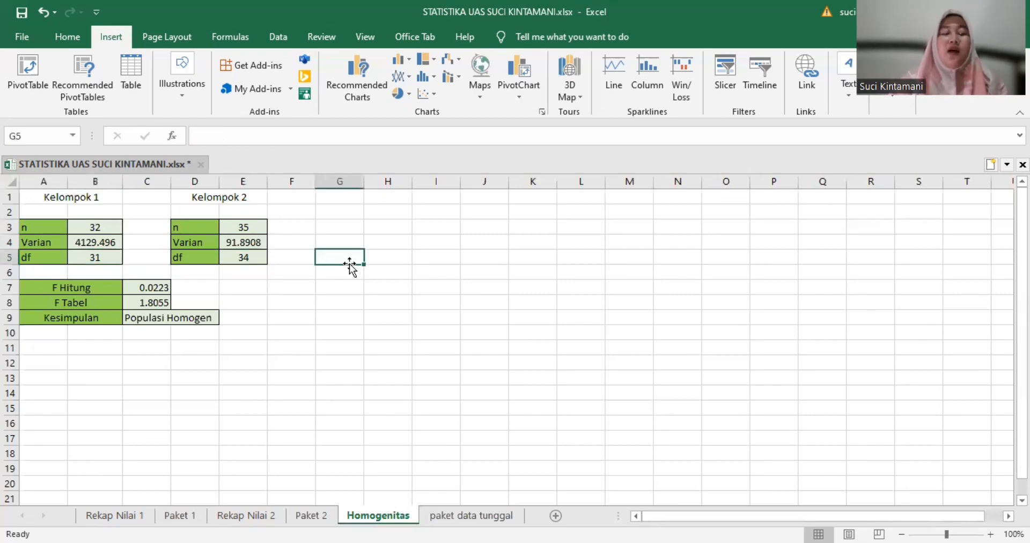
Examine the F Hitung formula in C7 and the F Tabel formula in C8, including the cells they reference.
{"action": "double_click", "coordinate": [143, 287]}
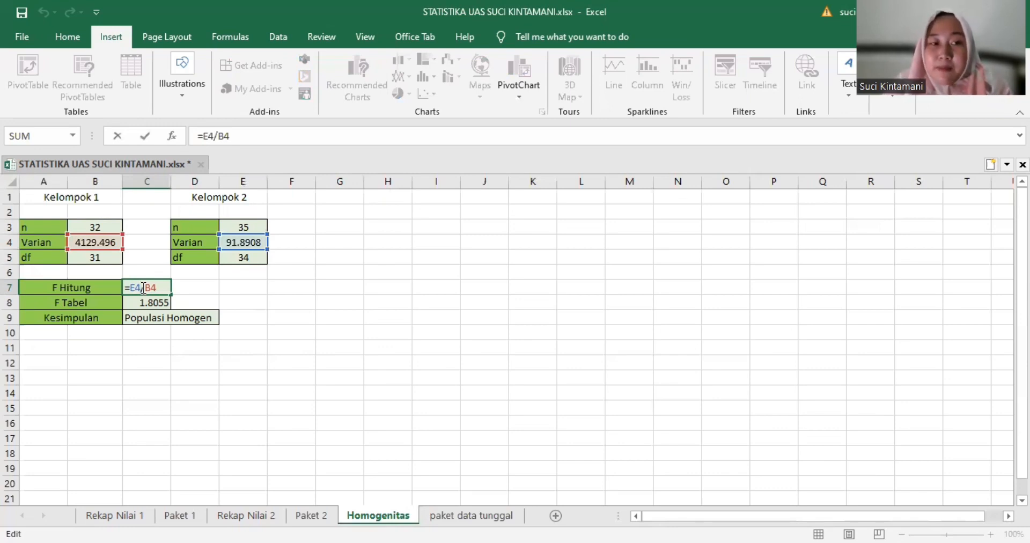
{"action": "key", "text": "Return"}
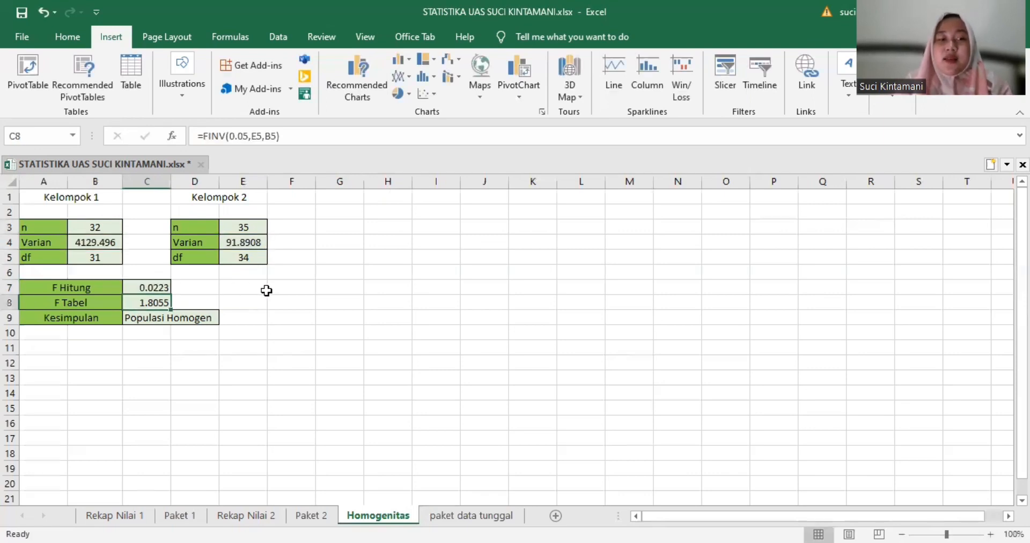
{"action": "double_click", "coordinate": [153, 301]}
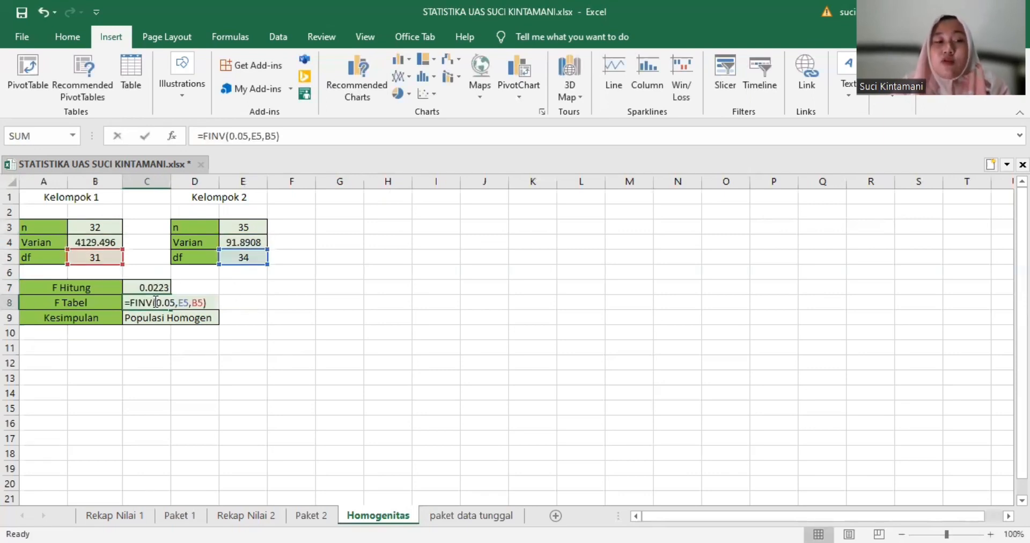
{"action": "left_click", "coordinate": [218, 302]}
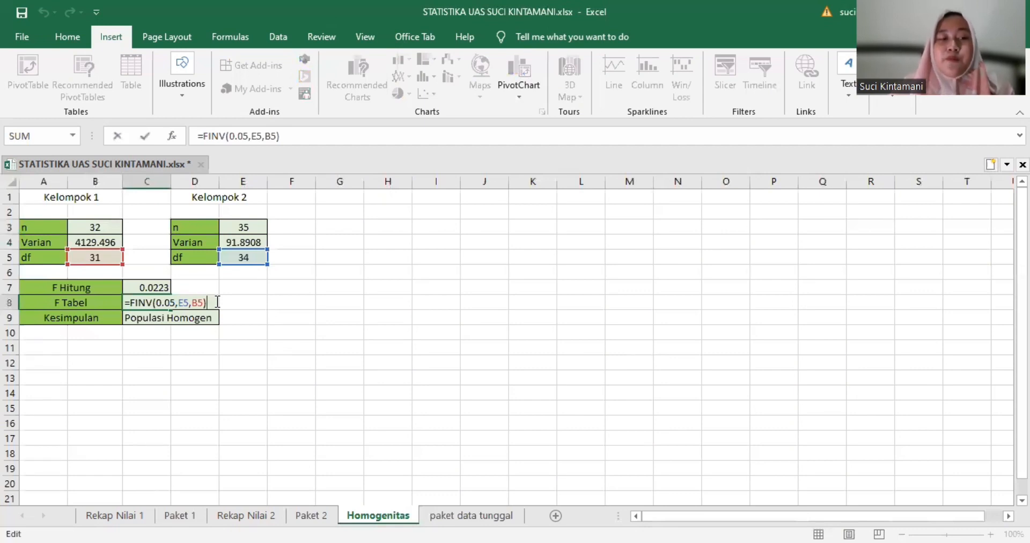
{"action": "key", "text": "Return"}
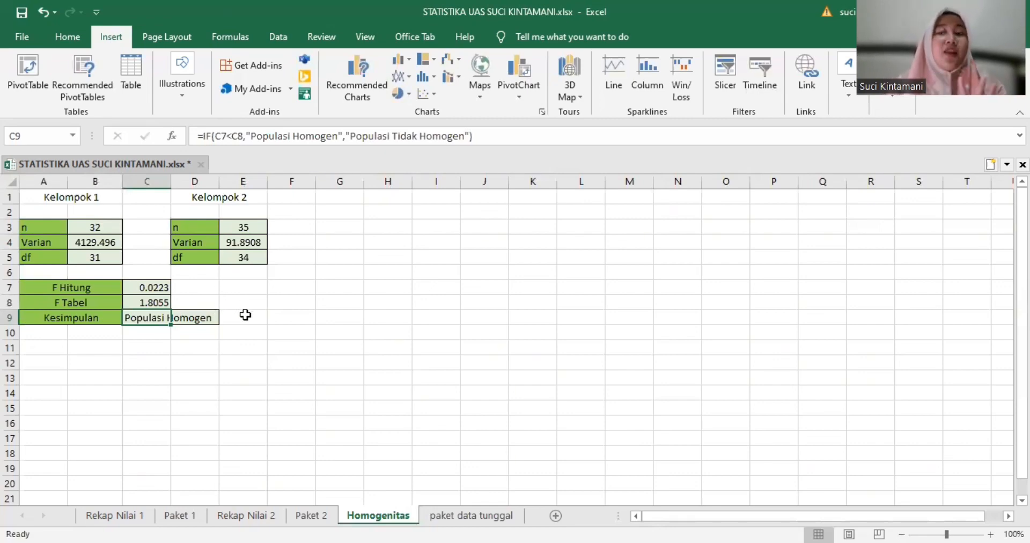
{"action": "double_click", "coordinate": [160, 317]}
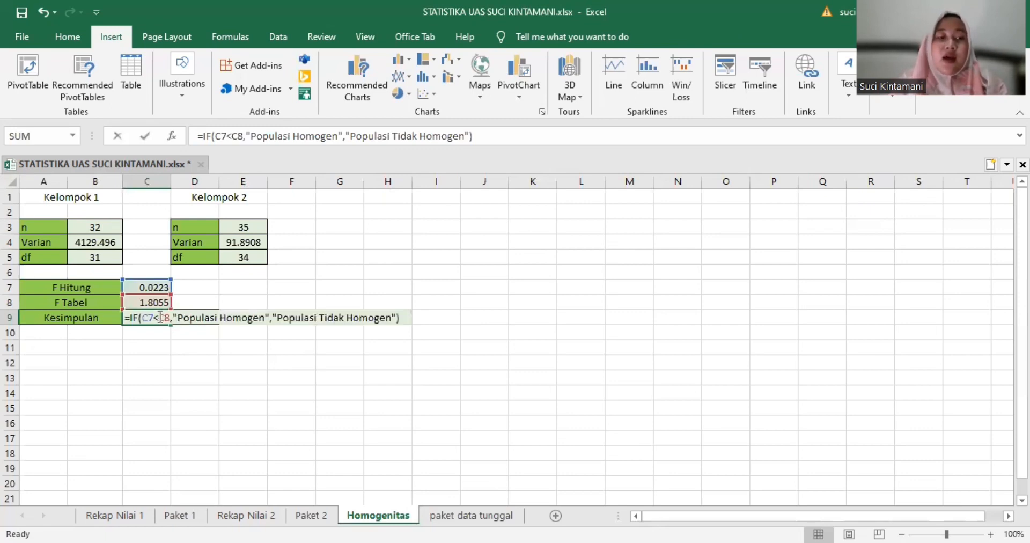
{"action": "left_click", "coordinate": [206, 362]}
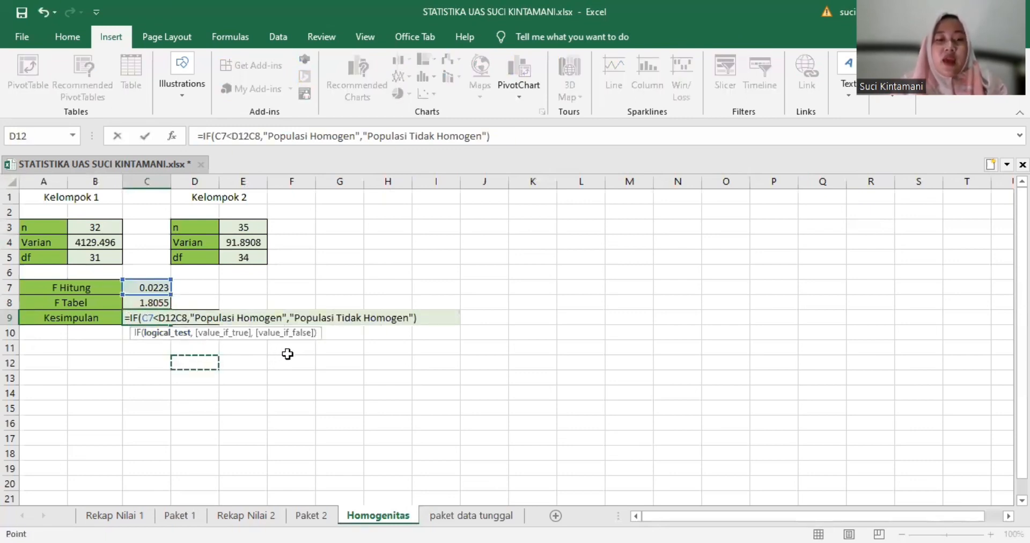
{"action": "left_click", "coordinate": [351, 320]}
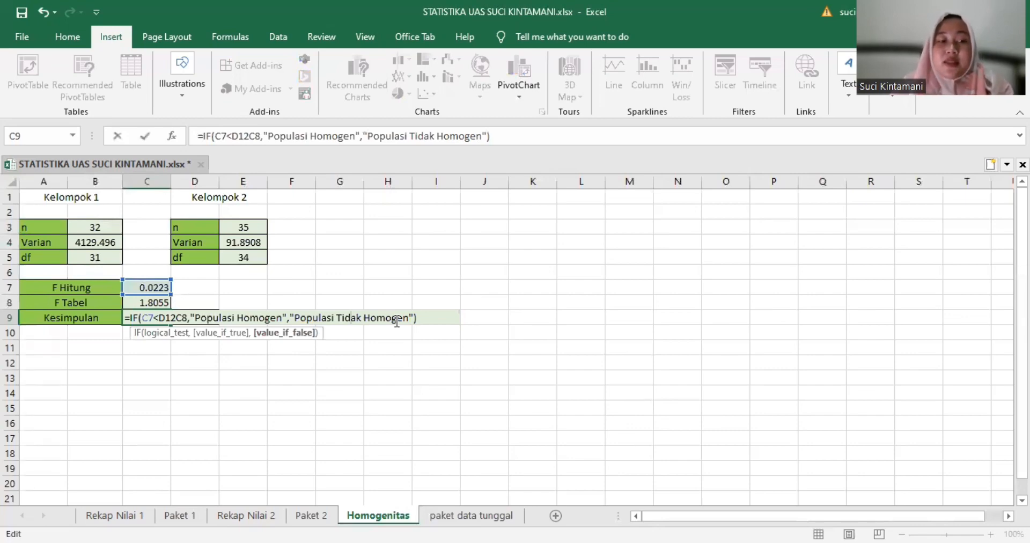
{"action": "left_click", "coordinate": [188, 316]}
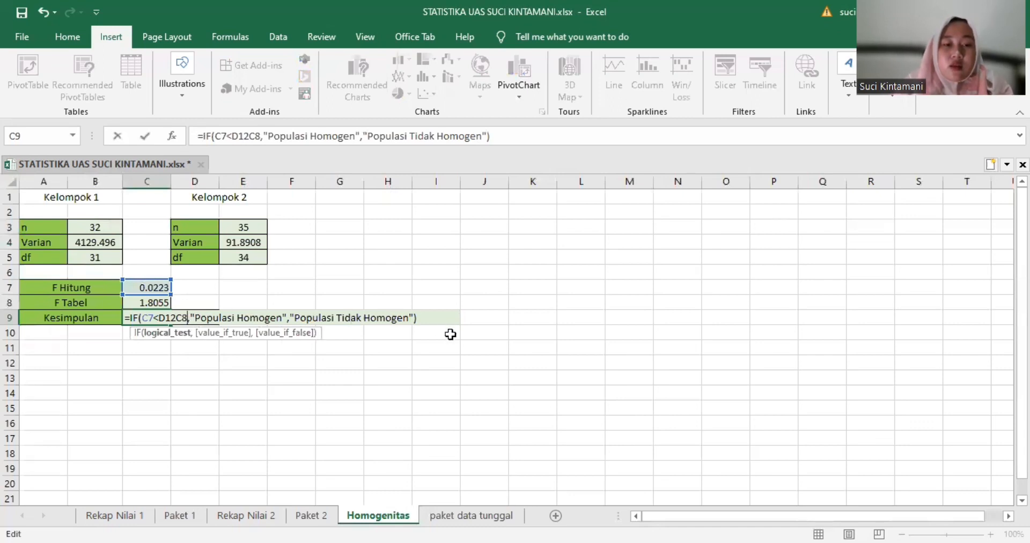
{"action": "key", "text": "Return"}
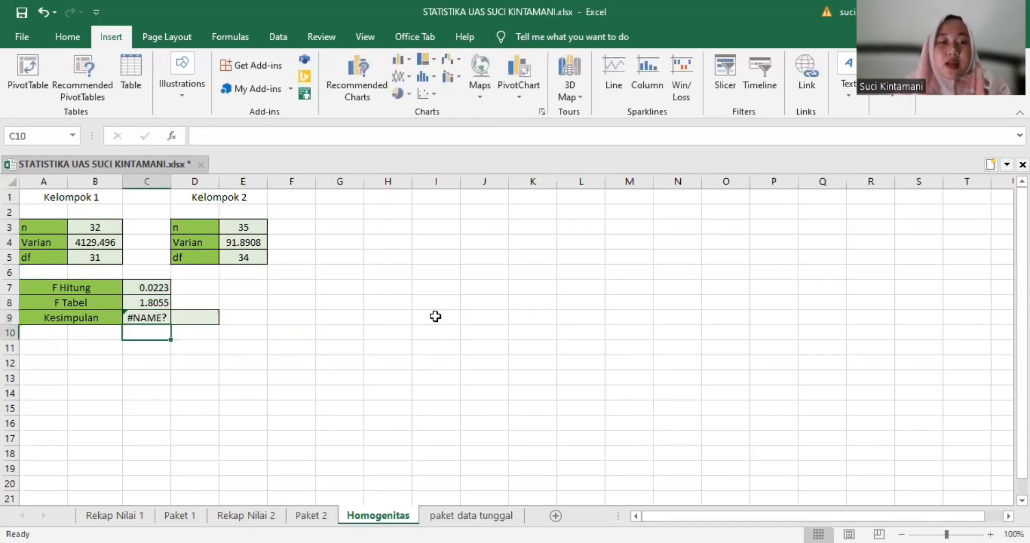
{"action": "key", "text": "ctrl+z"}
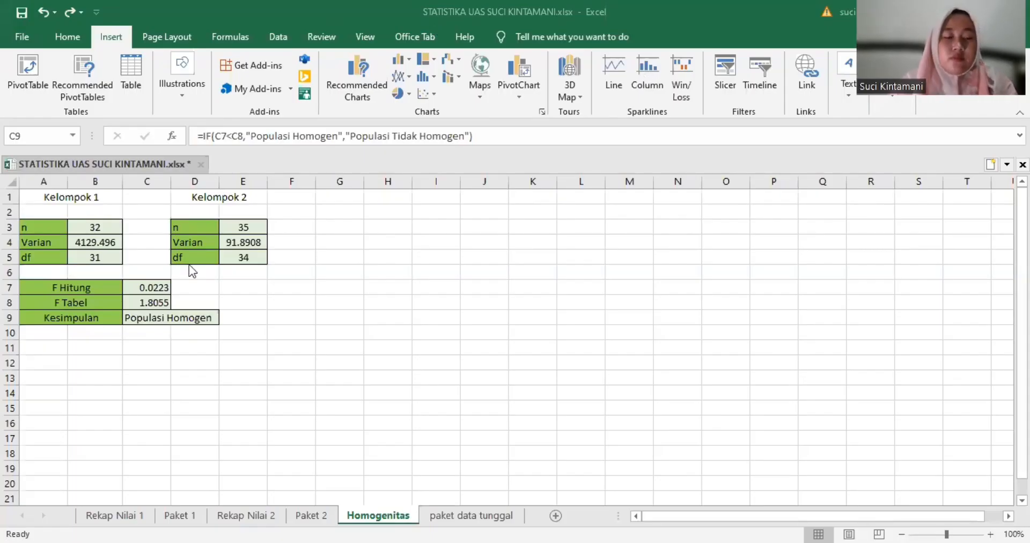
Examine the Kesimpulan IF formula in C9 that compares F Hitung with F Tabel, leaving it as it is.
{"action": "double_click", "coordinate": [156, 317]}
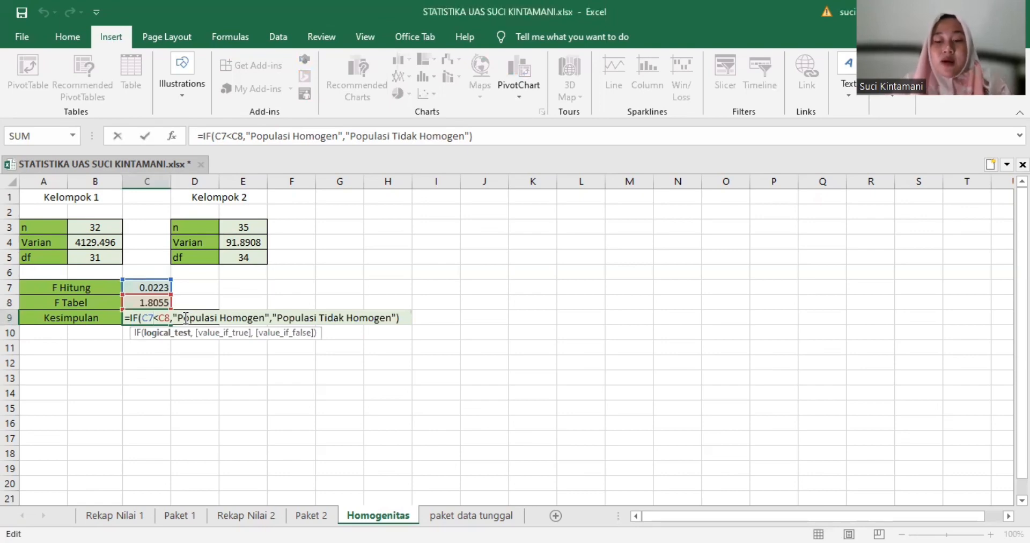
{"action": "key", "text": "Return"}
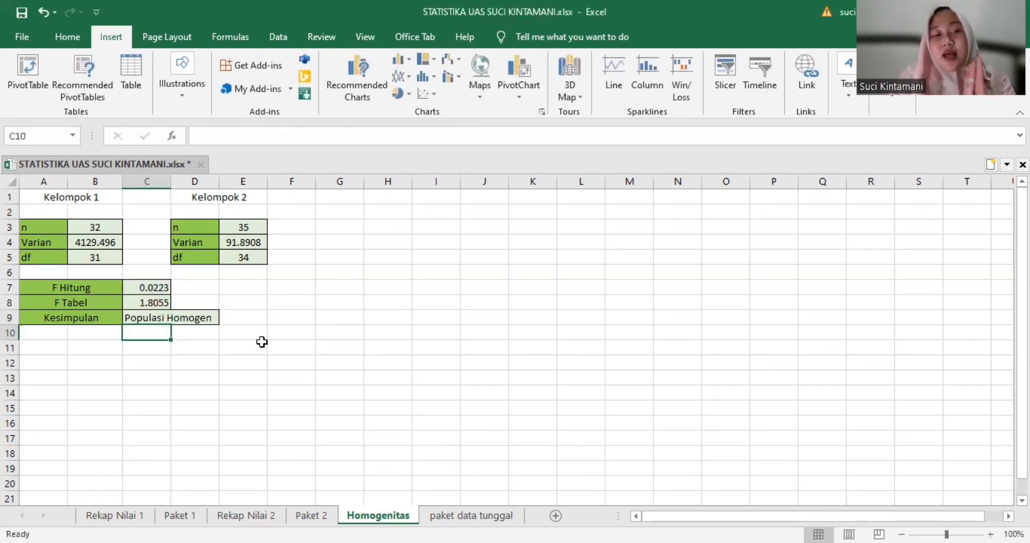